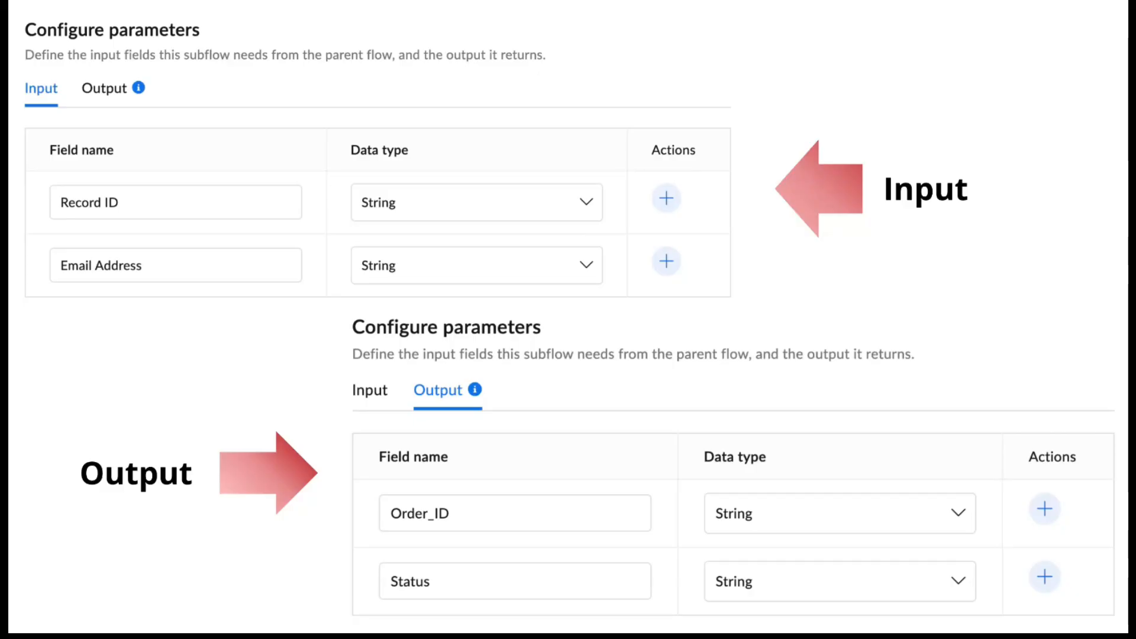
{"action": "left_click", "coordinate": [329, 434]}
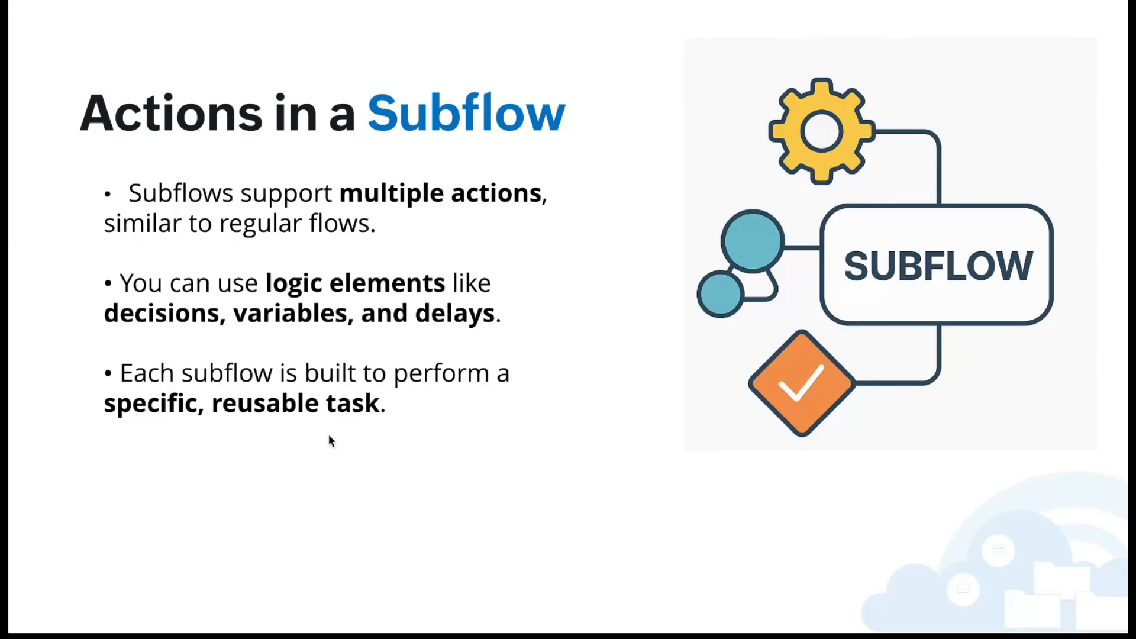
{"action": "key", "text": "Right"}
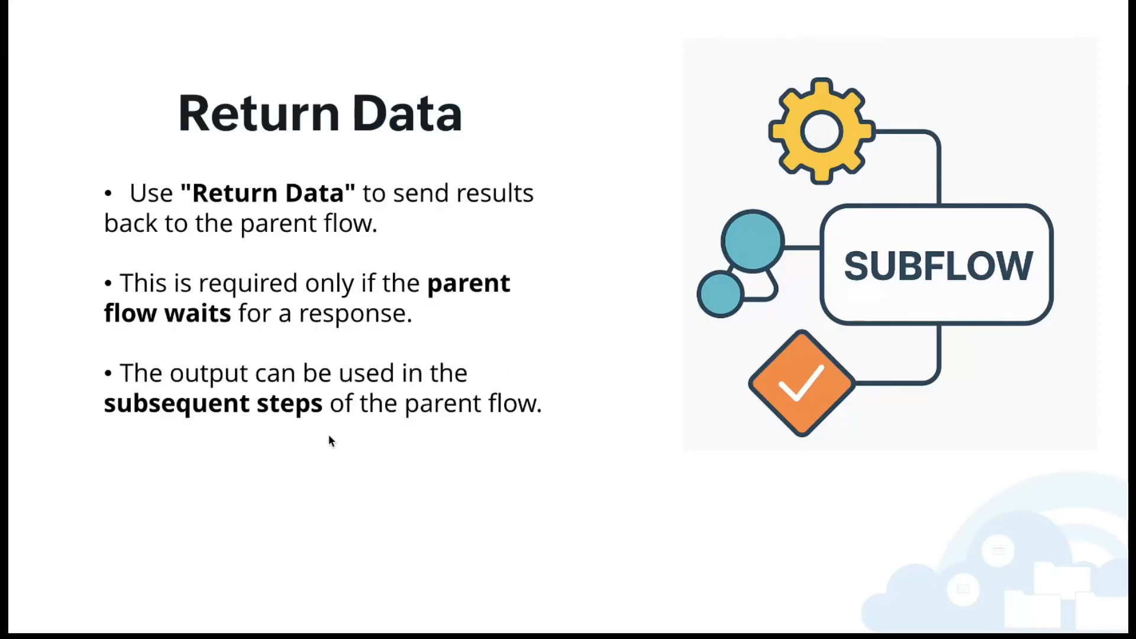
{"action": "key", "text": "Right"}
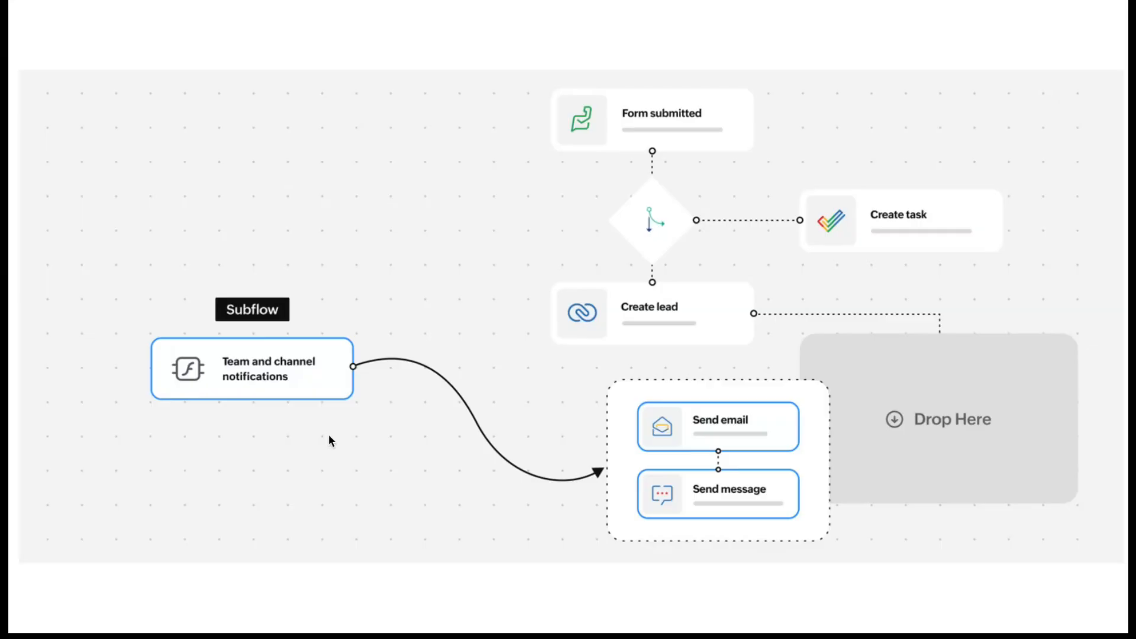
{"action": "key", "text": "Right"}
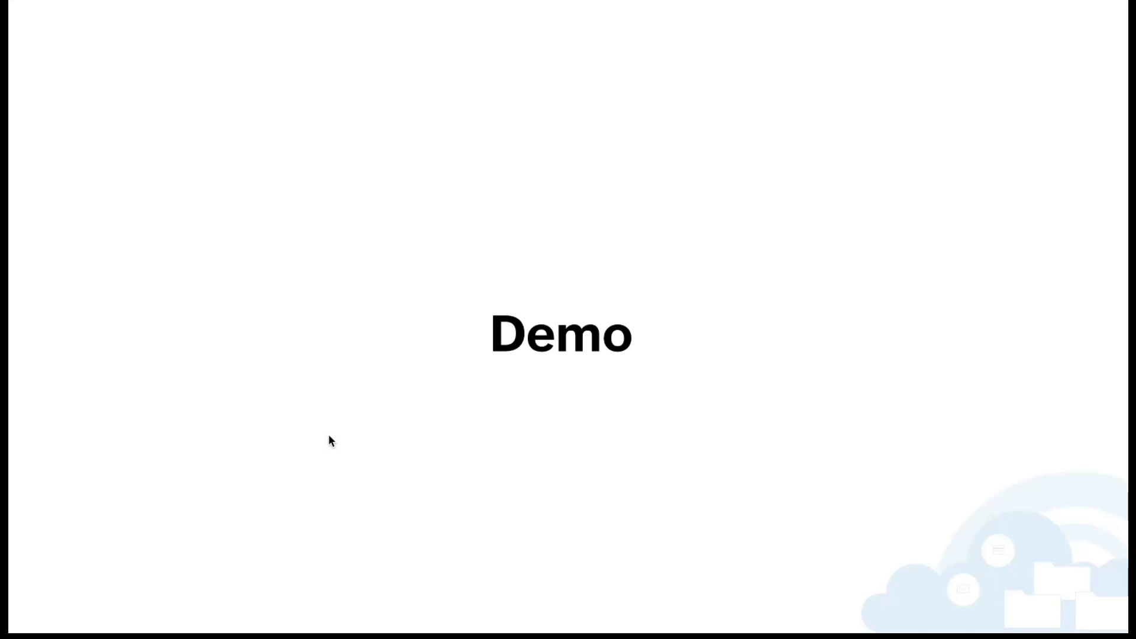
{"action": "key", "text": "Escape"}
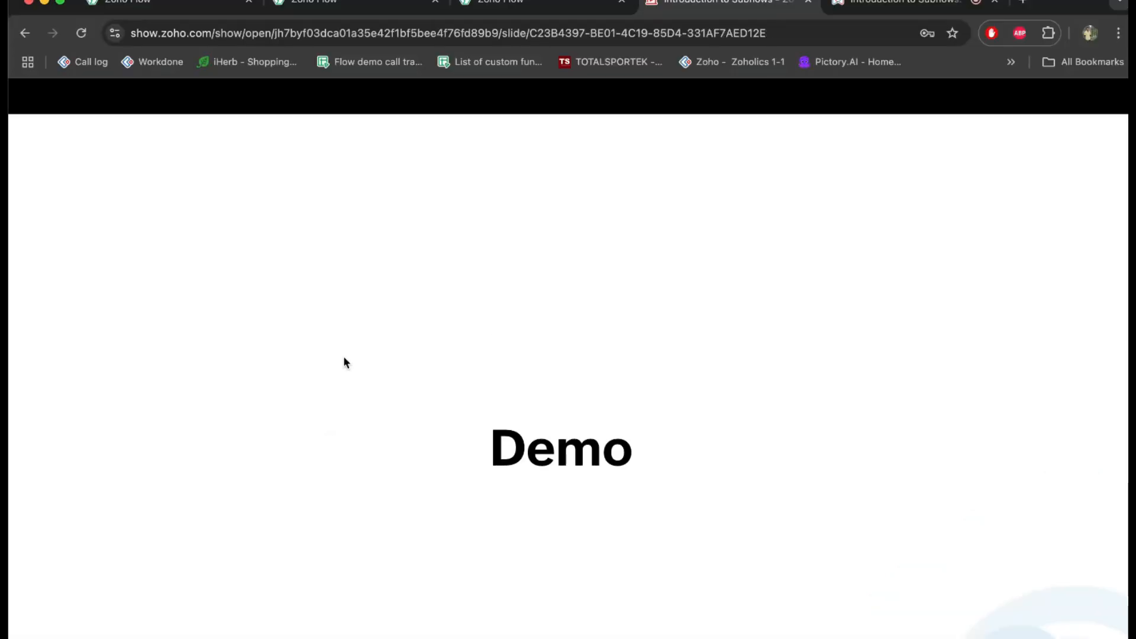
Switch to the CRM subflow in Zoho Flow and examine the name and email input parameters of its Subflow trigger.
{"action": "left_click", "coordinate": [525, 6]}
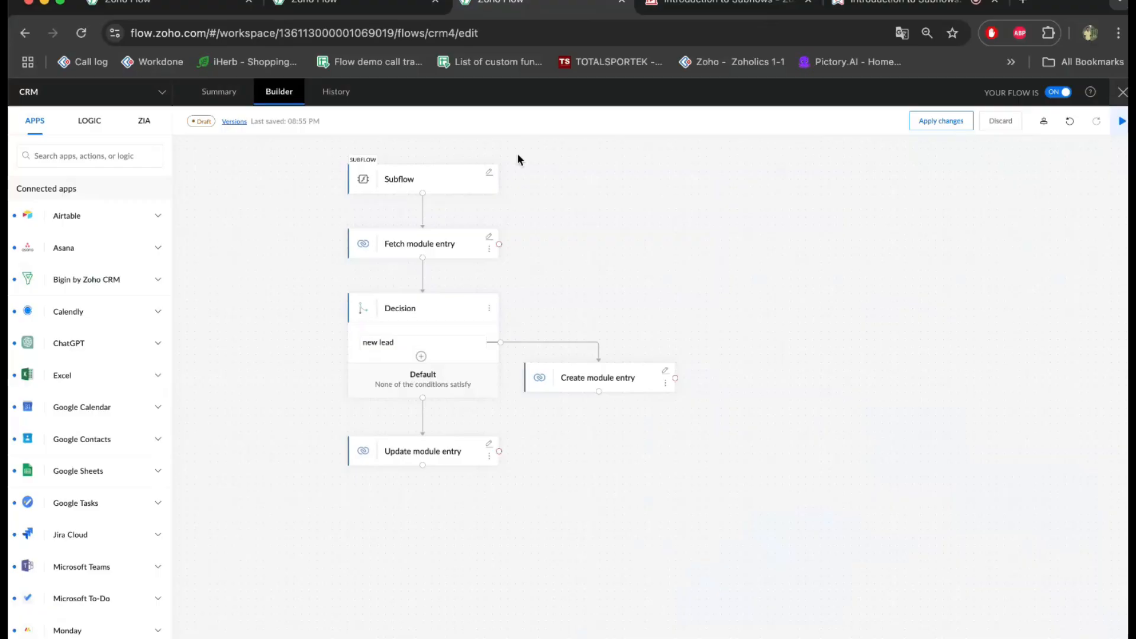
{"action": "left_click", "coordinate": [490, 175]}
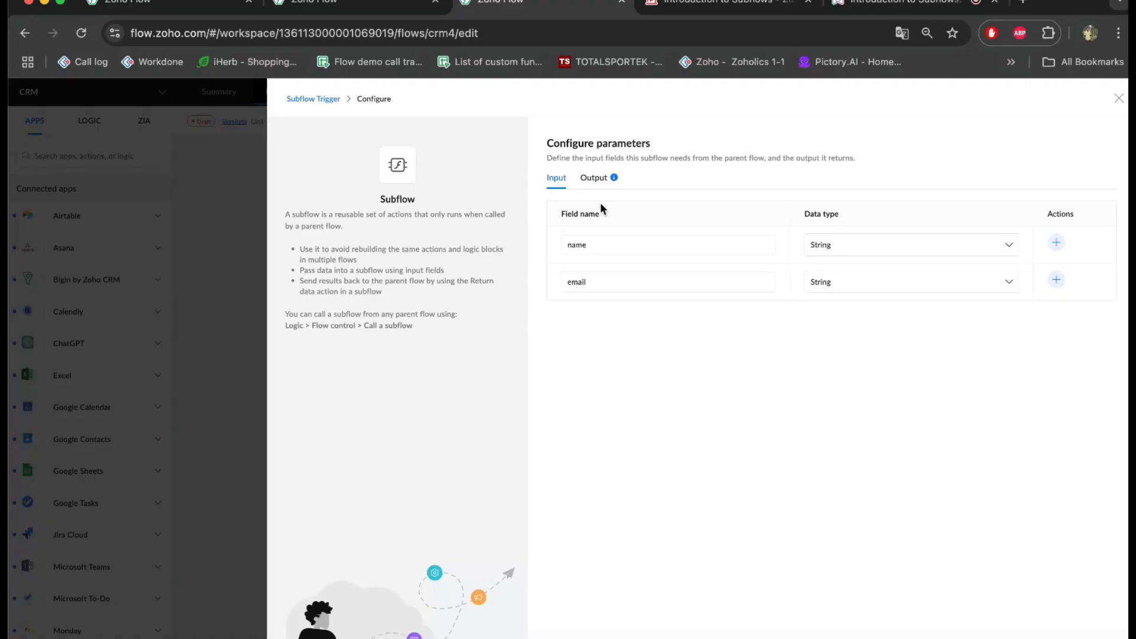
{"action": "left_click", "coordinate": [598, 244]}
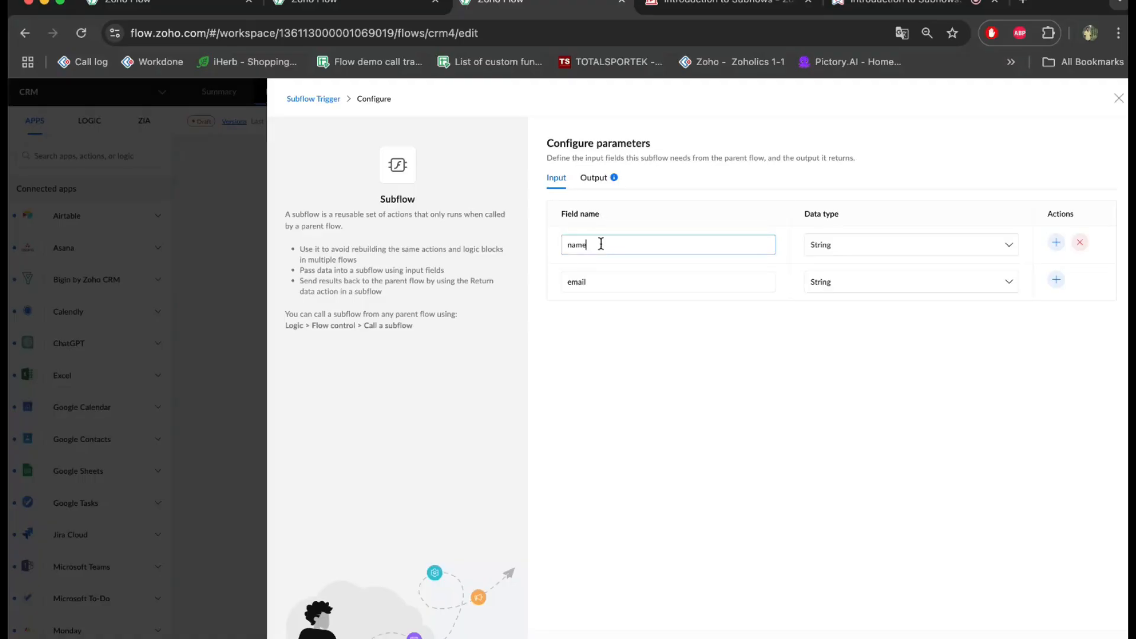
{"action": "left_click", "coordinate": [611, 288]}
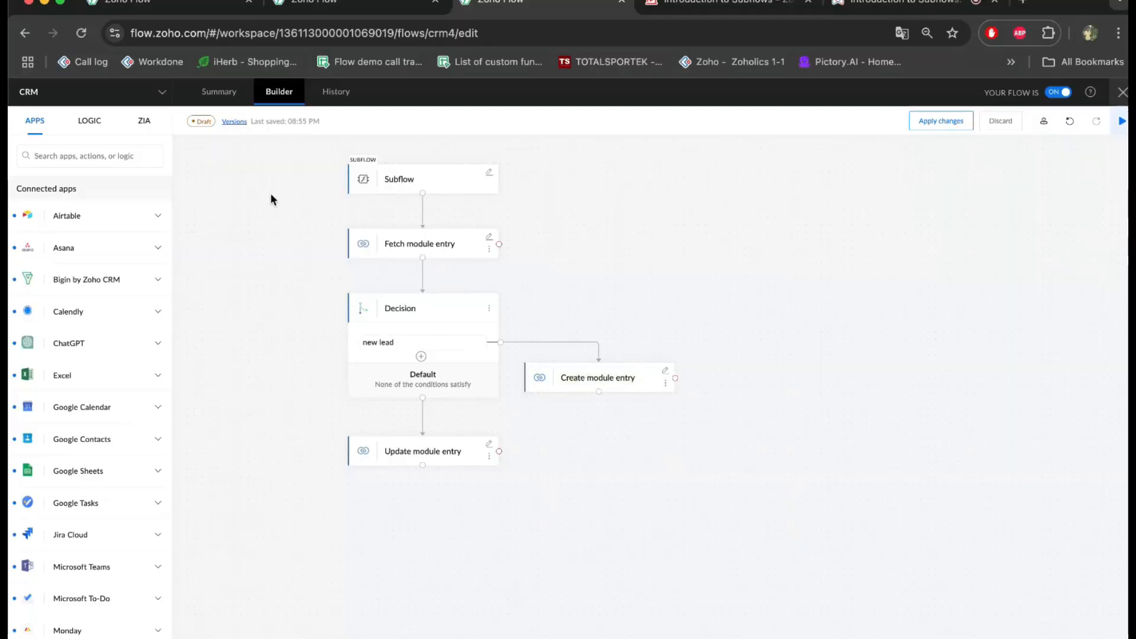
Examine the Fetch module entry action's settings and email mapping, and the test condition of the Decision's new lead branch.
{"action": "left_click", "coordinate": [489, 241]}
{"action": "left_click", "coordinate": [842, 296]}
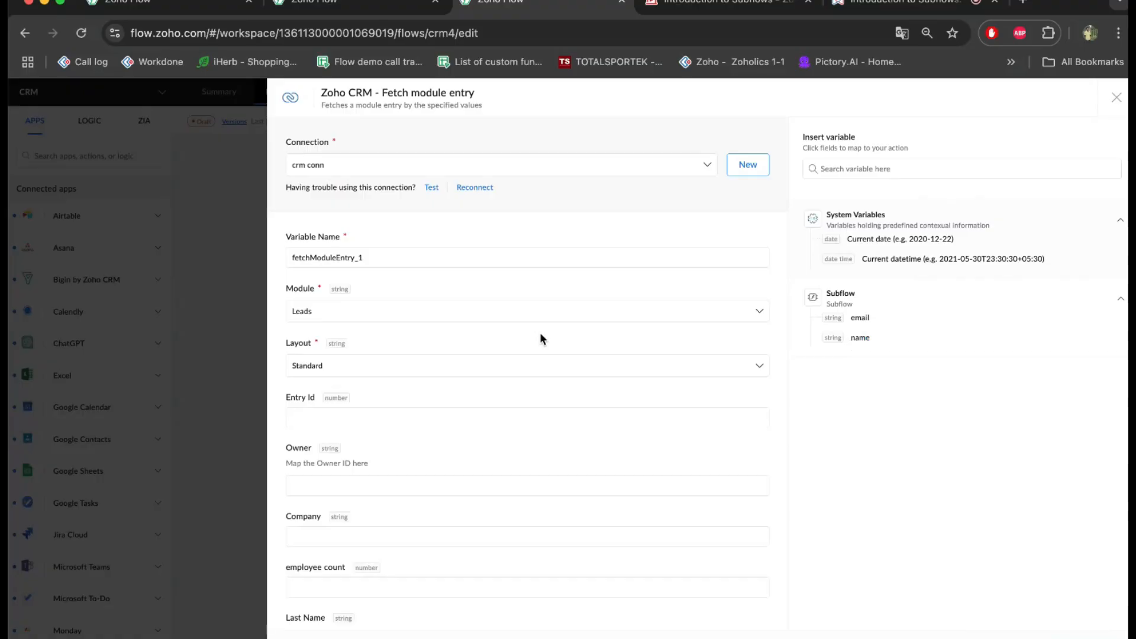
{"action": "scroll", "coordinate": [339, 445], "scroll_direction": "down", "scroll_amount": 3}
{"action": "scroll", "coordinate": [329, 242], "scroll_direction": "up", "scroll_amount": 3}
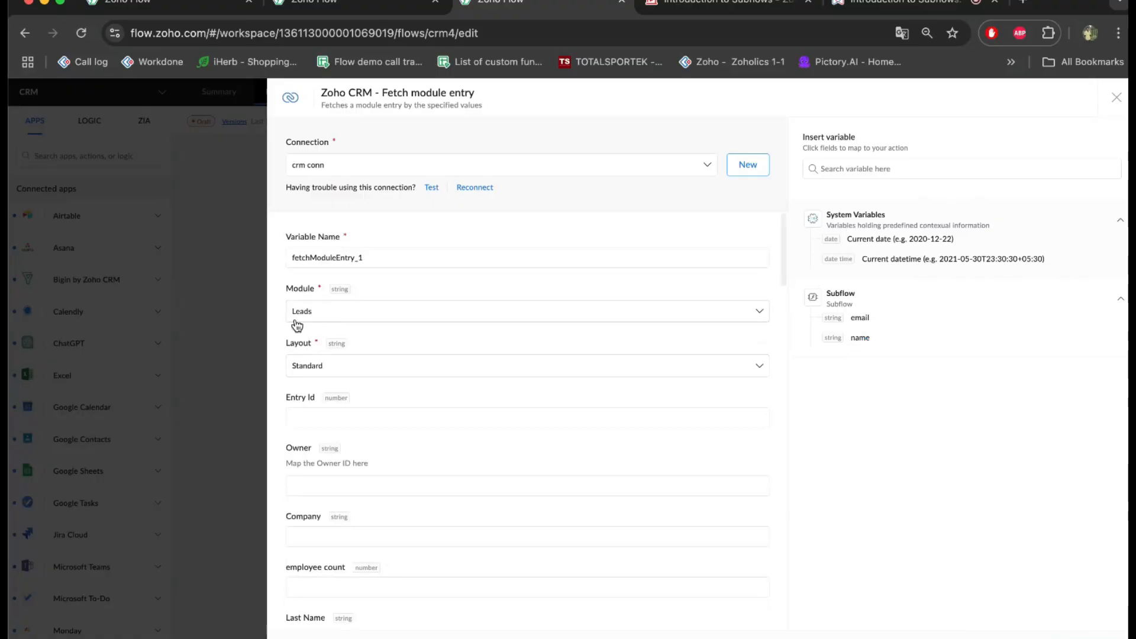
{"action": "scroll", "coordinate": [358, 343], "scroll_direction": "down", "scroll_amount": 2}
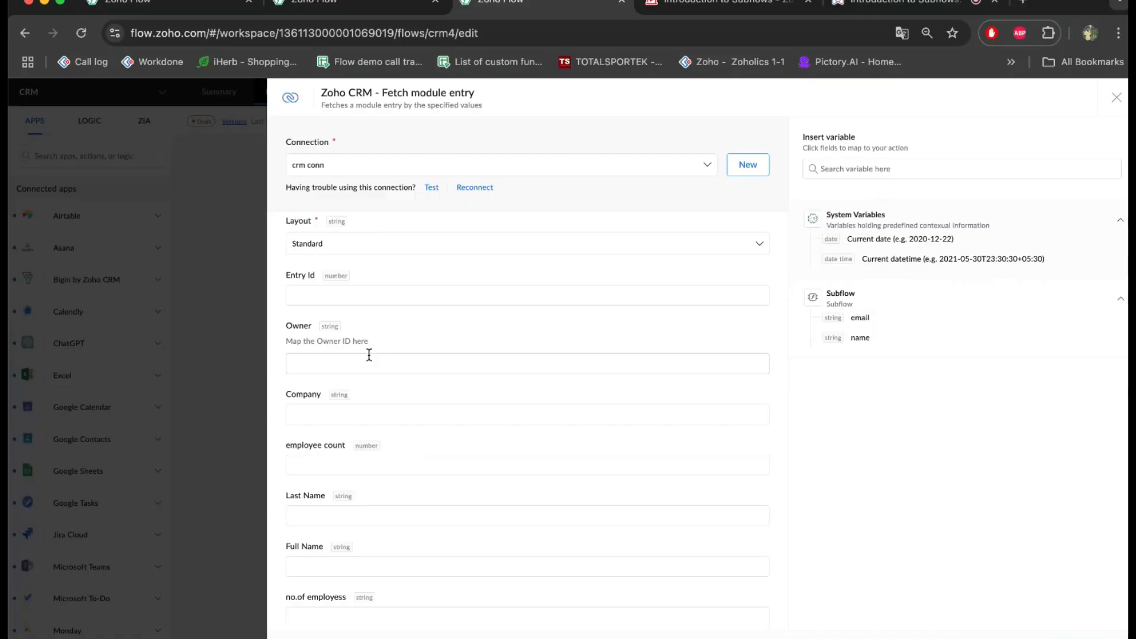
{"action": "scroll", "coordinate": [399, 448], "scroll_direction": "down", "scroll_amount": 3}
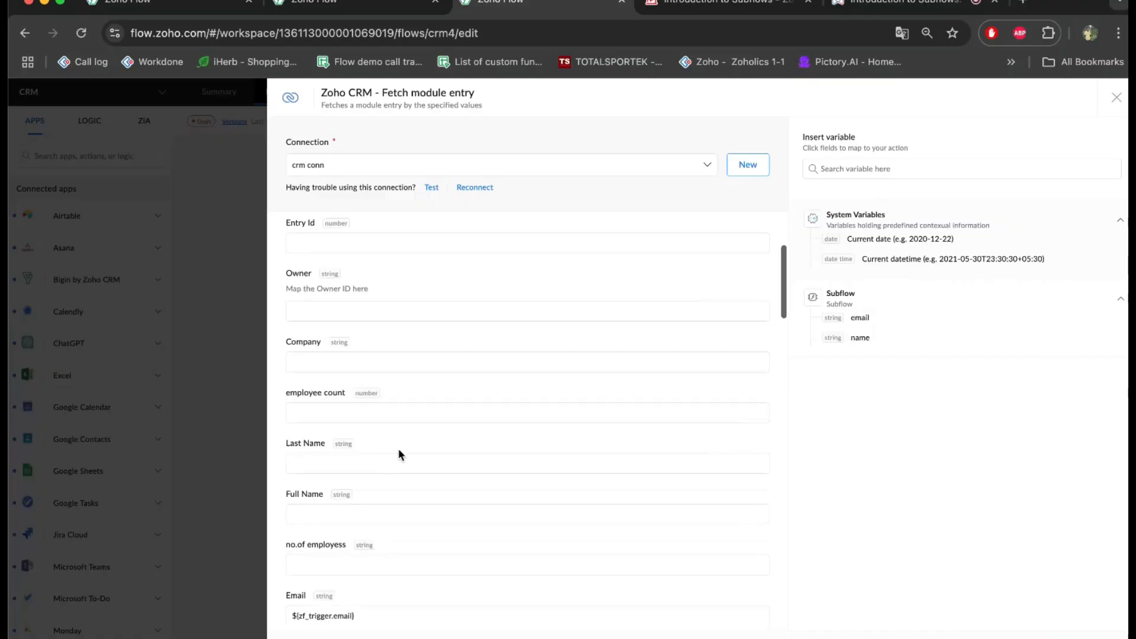
{"action": "scroll", "coordinate": [367, 424], "scroll_direction": "down", "scroll_amount": 4}
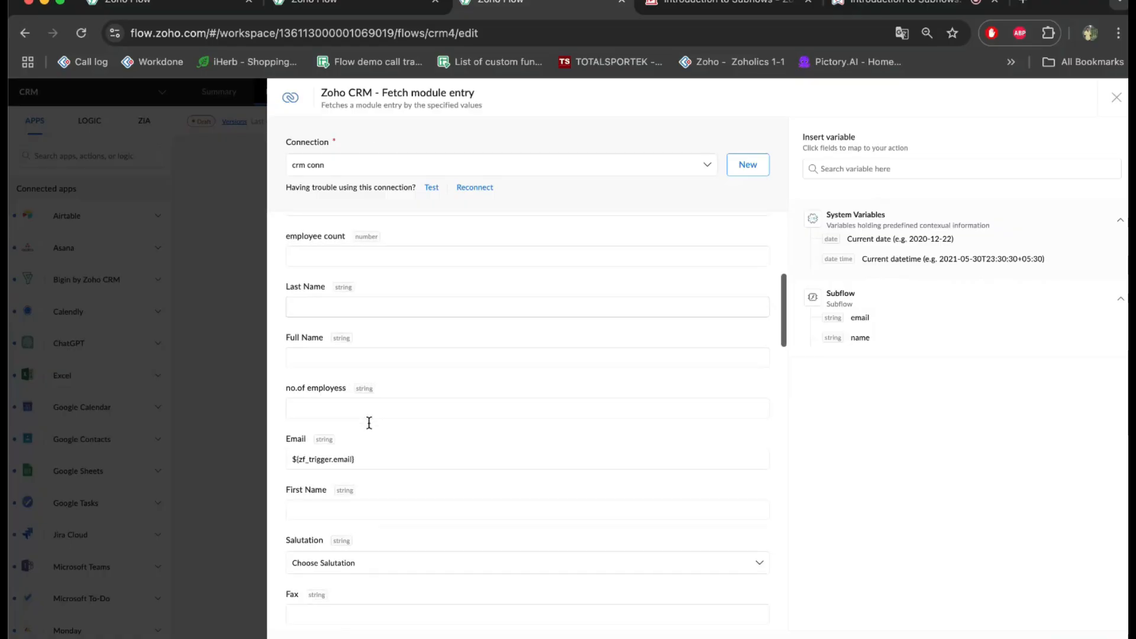
{"action": "left_click", "coordinate": [377, 458]}
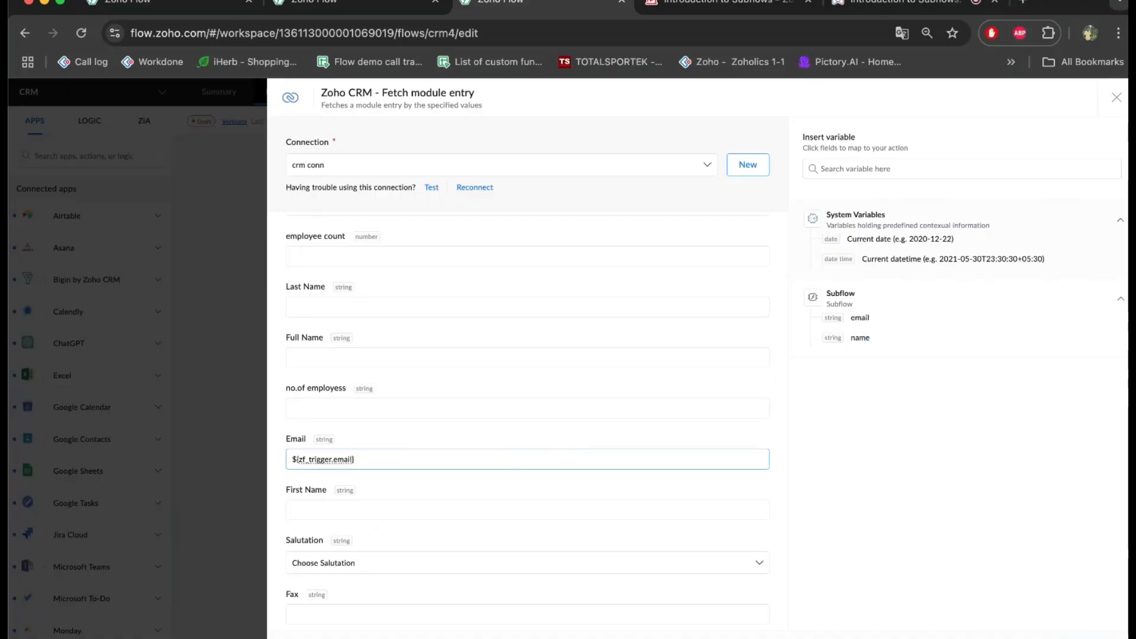
{"action": "left_click", "coordinate": [1089, 638]}
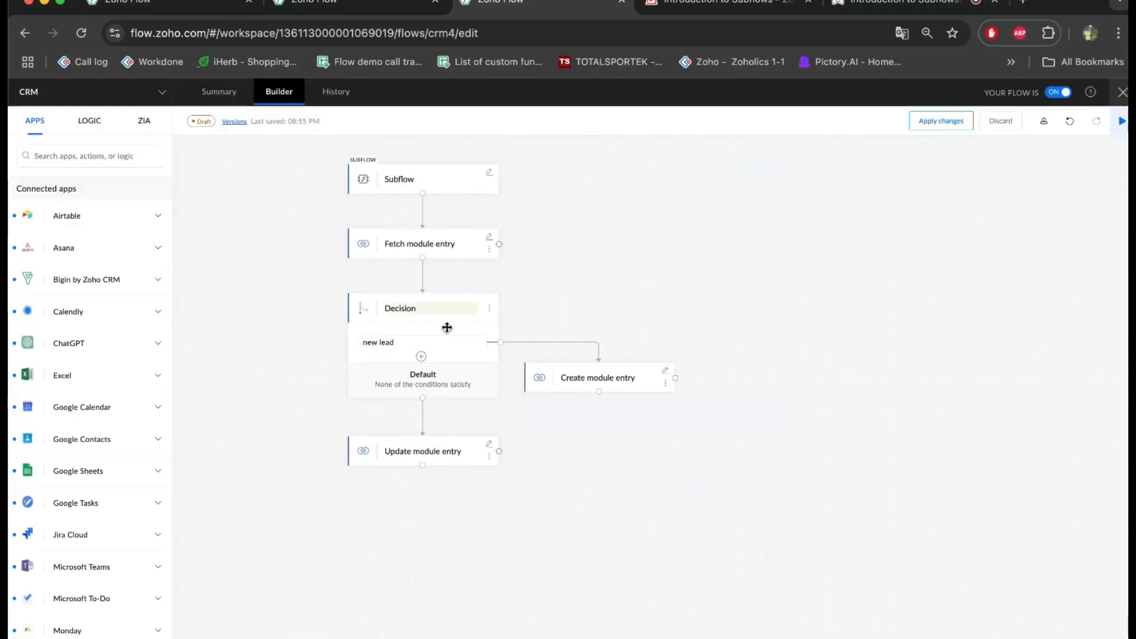
{"action": "left_click", "coordinate": [466, 344]}
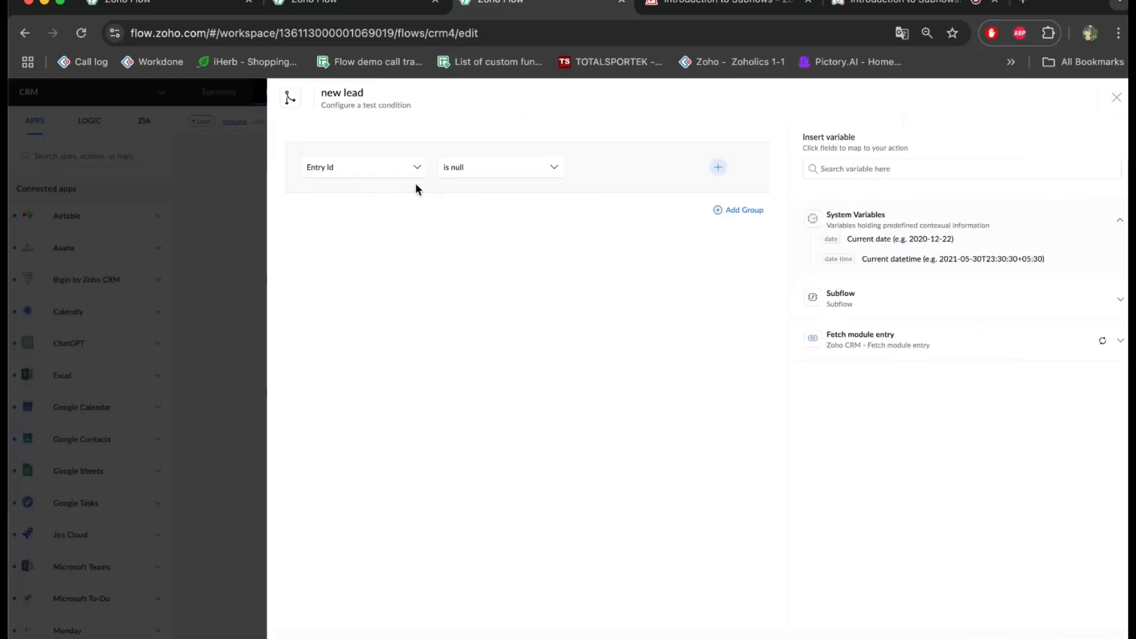
{"action": "left_click", "coordinate": [1116, 97]}
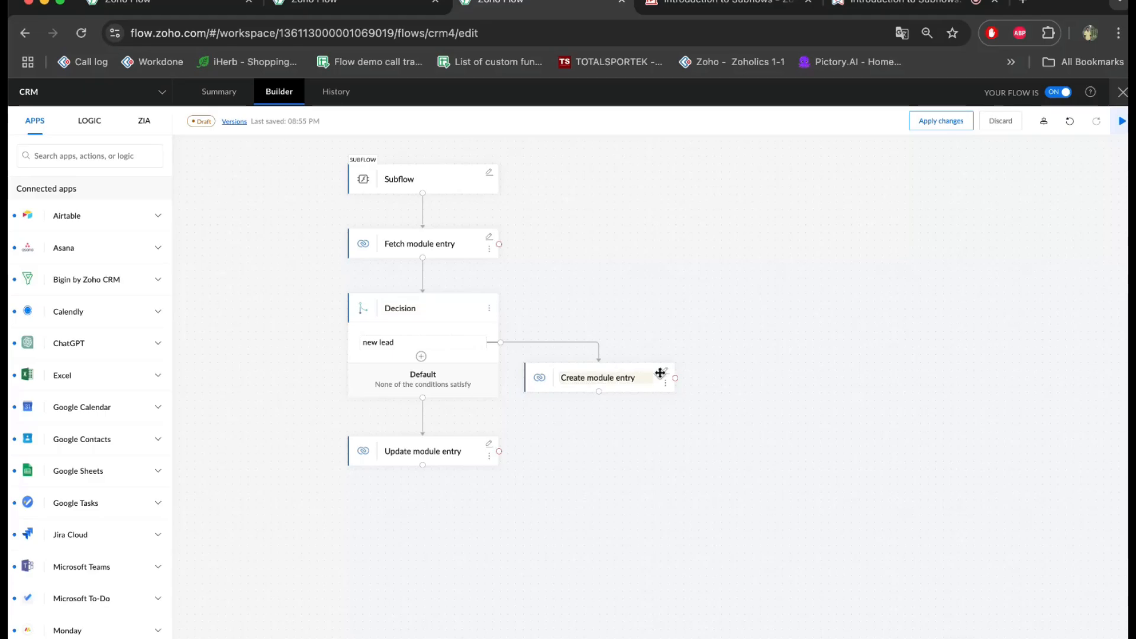
Examine the module selection and field mappings in the Create module entry and Update module entry actions.
{"action": "left_click", "coordinate": [663, 372]}
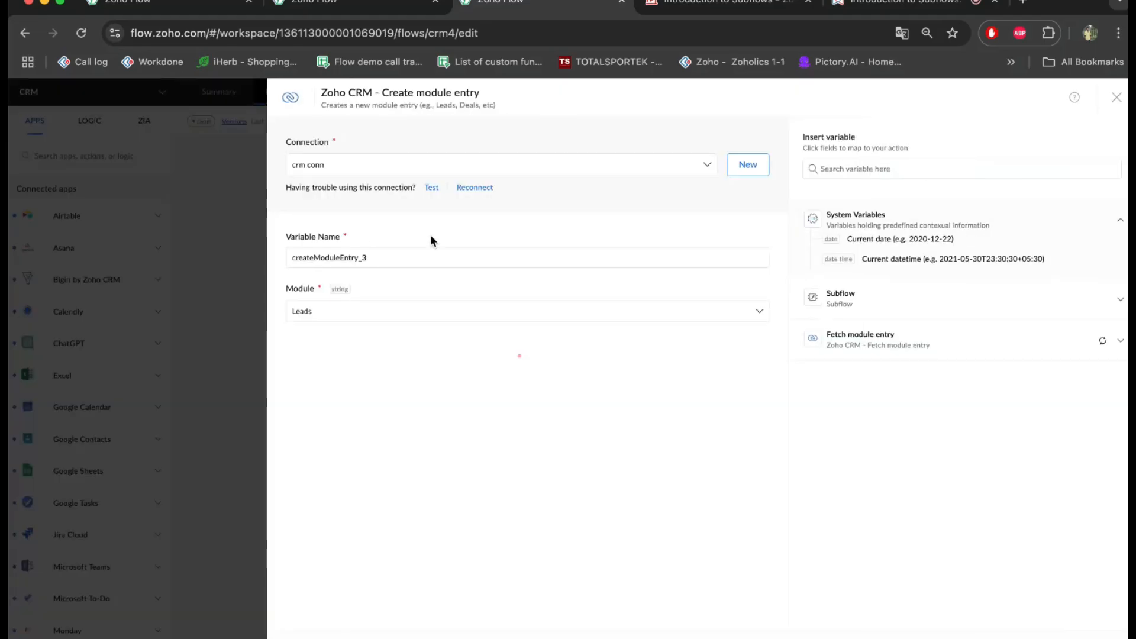
{"action": "scroll", "coordinate": [393, 403], "scroll_direction": "down", "scroll_amount": 1}
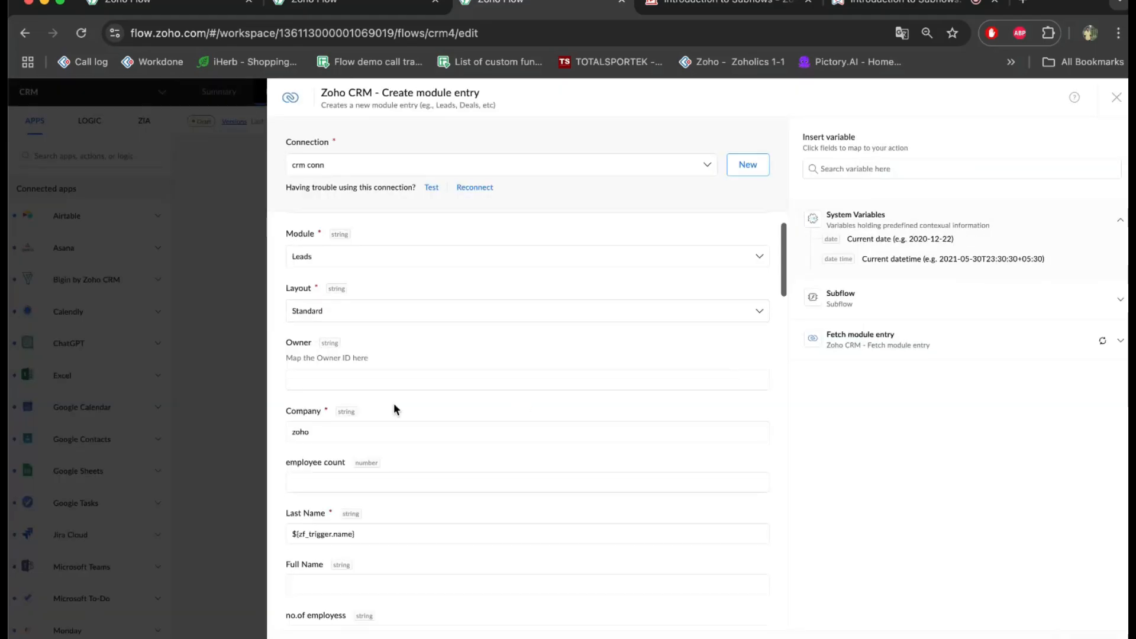
{"action": "scroll", "coordinate": [392, 403], "scroll_direction": "down", "scroll_amount": 3}
{"action": "left_click", "coordinate": [842, 302]}
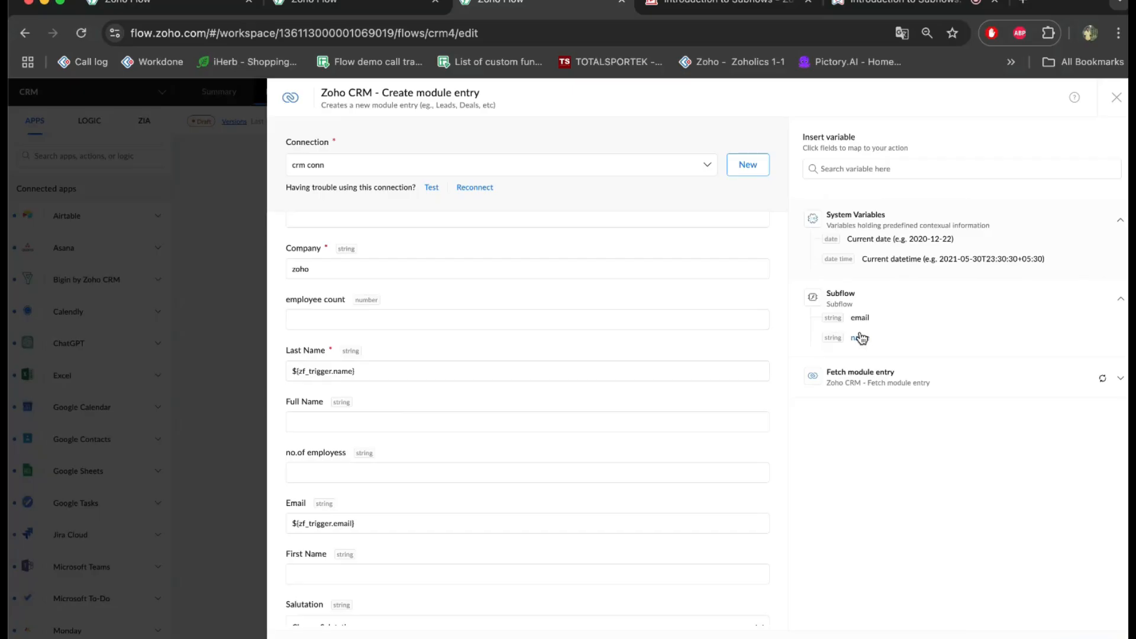
{"action": "scroll", "coordinate": [447, 394], "scroll_direction": "down", "scroll_amount": 2}
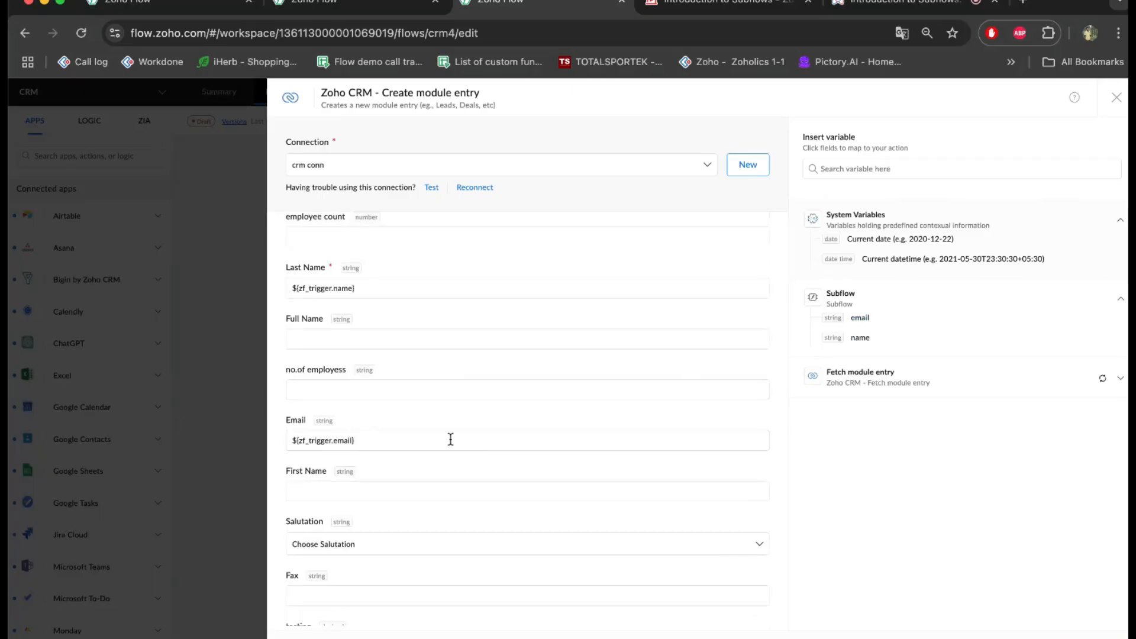
{"action": "left_click", "coordinate": [763, 636]}
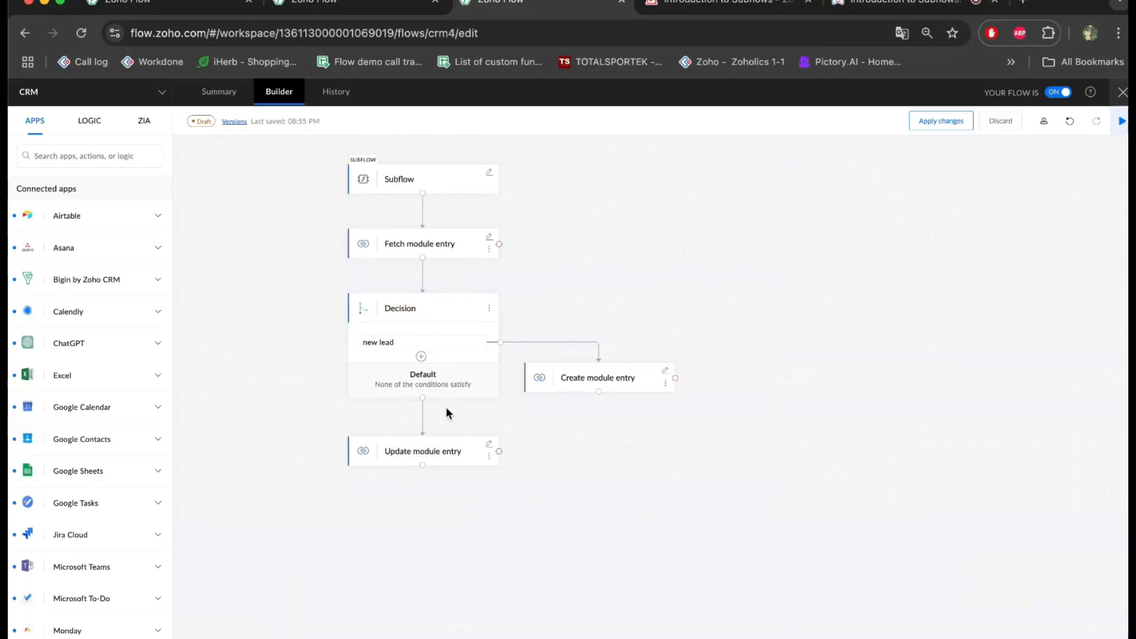
{"action": "left_click", "coordinate": [489, 446]}
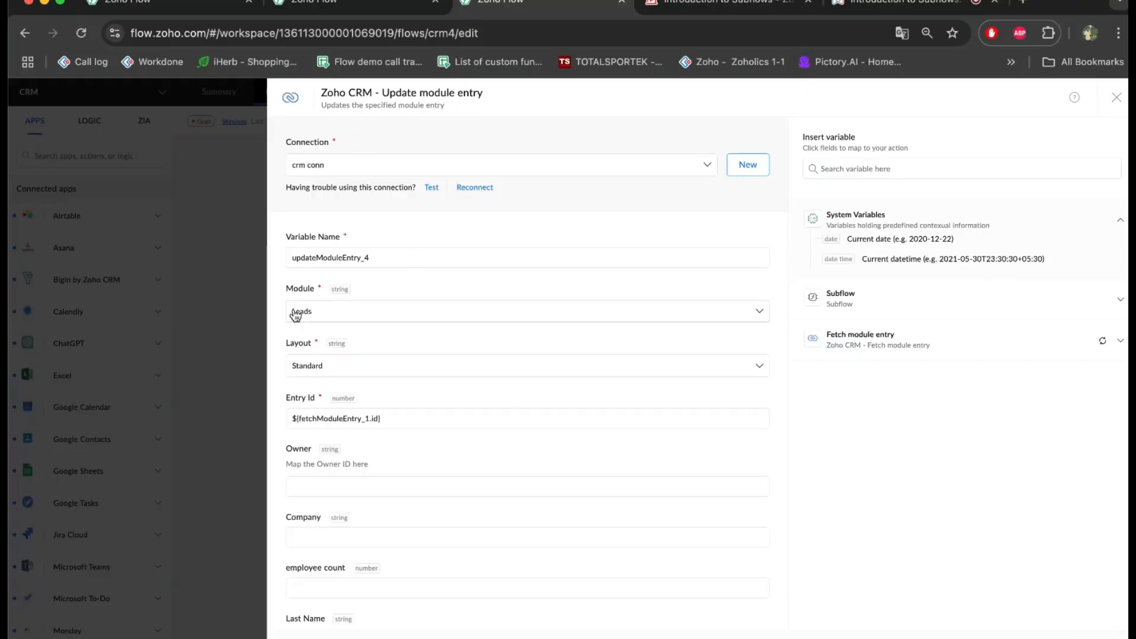
{"action": "scroll", "coordinate": [464, 430], "scroll_direction": "down", "scroll_amount": 3}
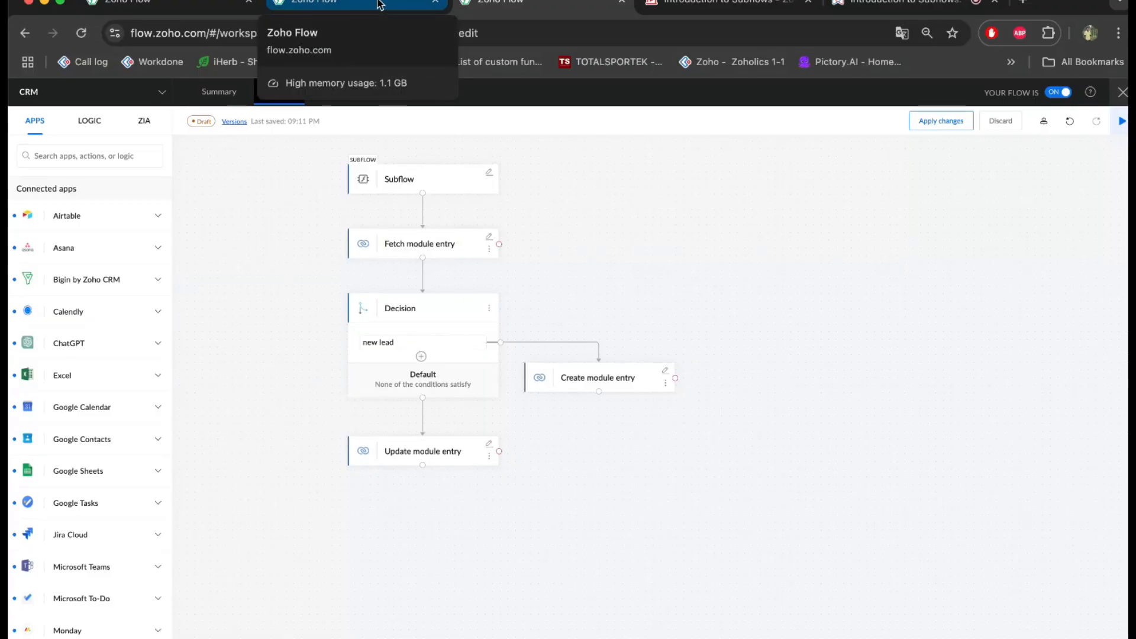
In the Existing lead flow, search the trigger apps for "form" and configure the Zoho Forms Entry submitted - New version trigger for Integration Form.
{"action": "left_click", "coordinate": [379, 5]}
{"action": "left_click", "coordinate": [491, 175]}
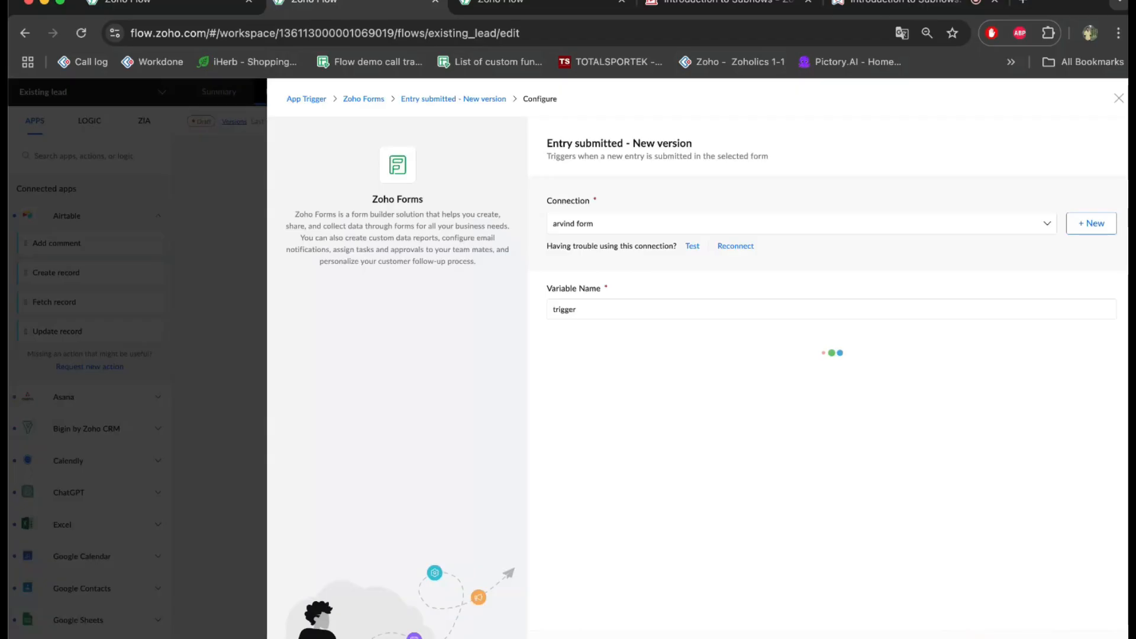
{"action": "left_click", "coordinate": [973, 638]}
{"action": "left_click", "coordinate": [972, 638]}
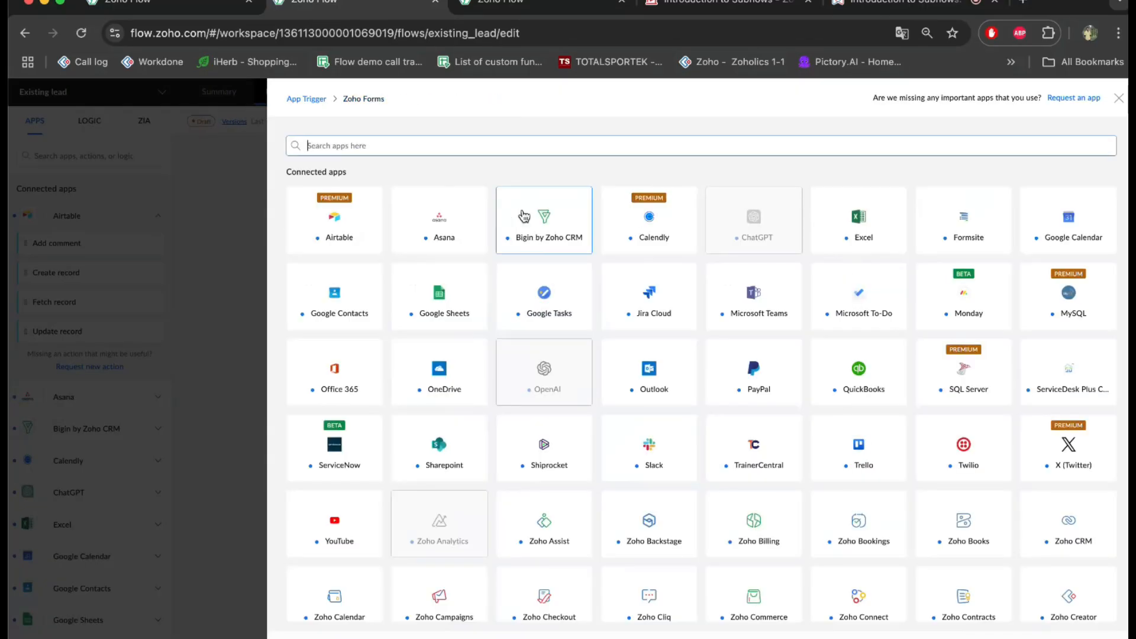
{"action": "type", "text": "form"}
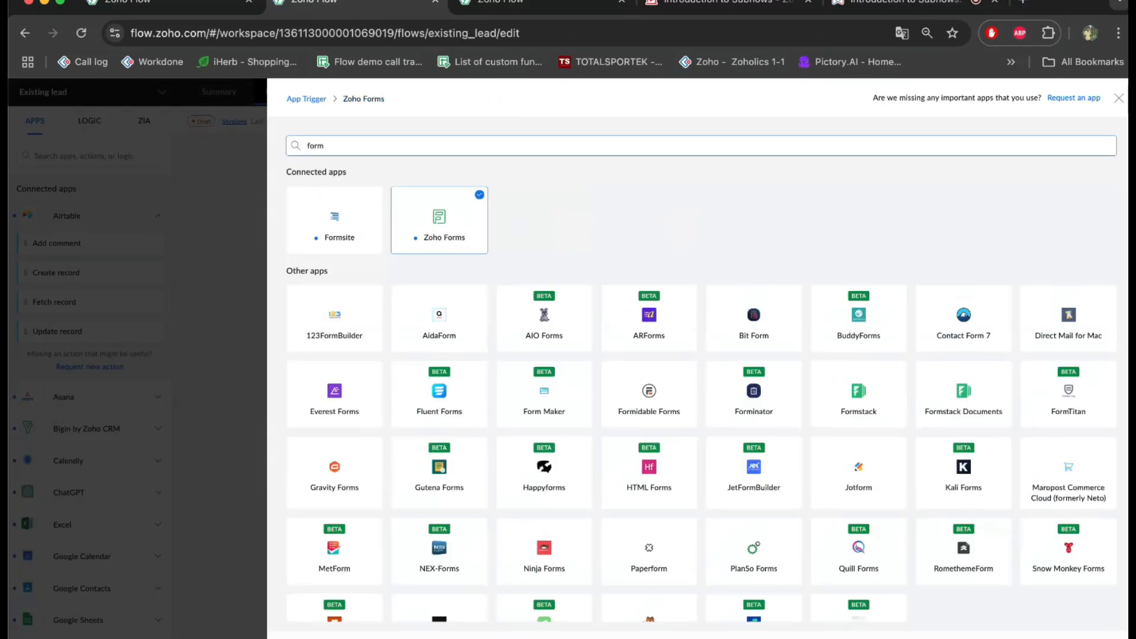
{"action": "left_click", "coordinate": [1035, 638]}
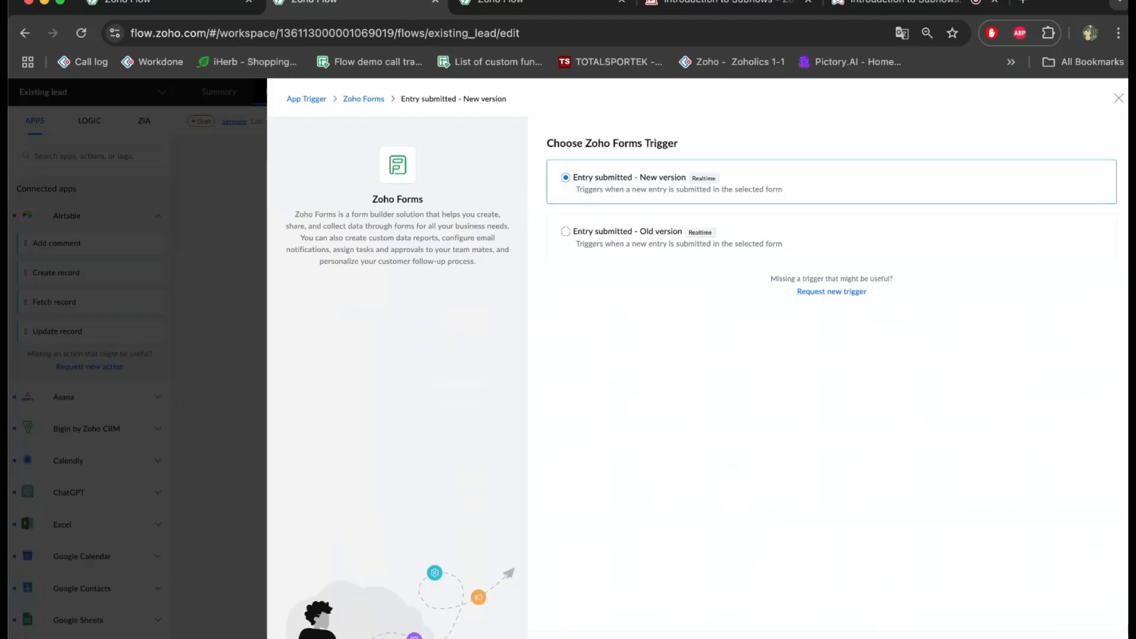
{"action": "left_click", "coordinate": [637, 368]}
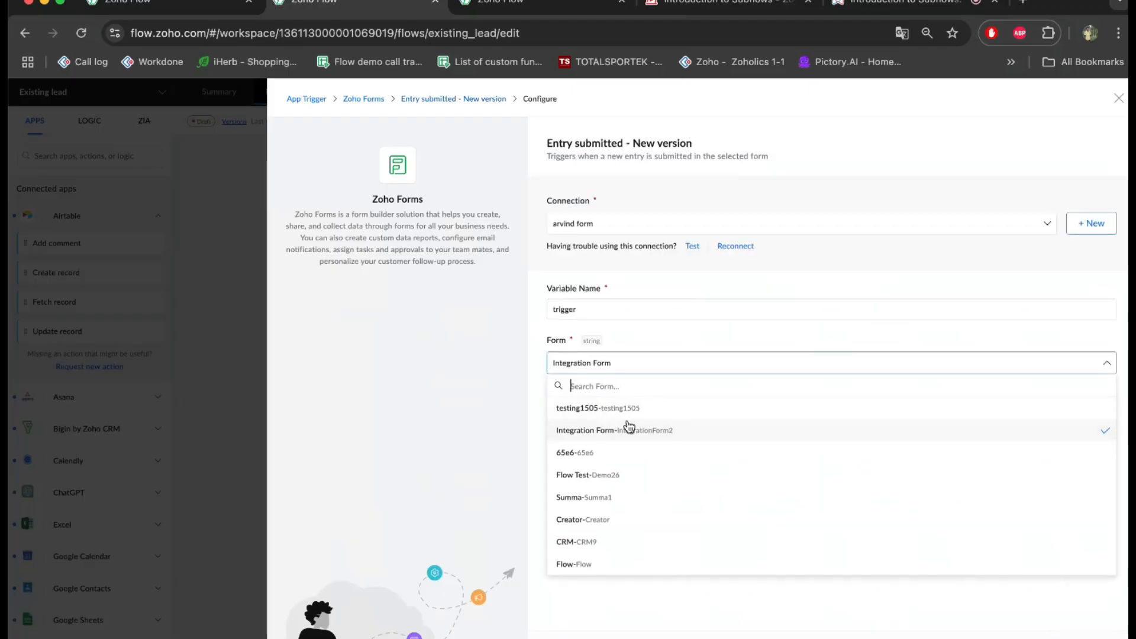
{"action": "left_click", "coordinate": [624, 431]}
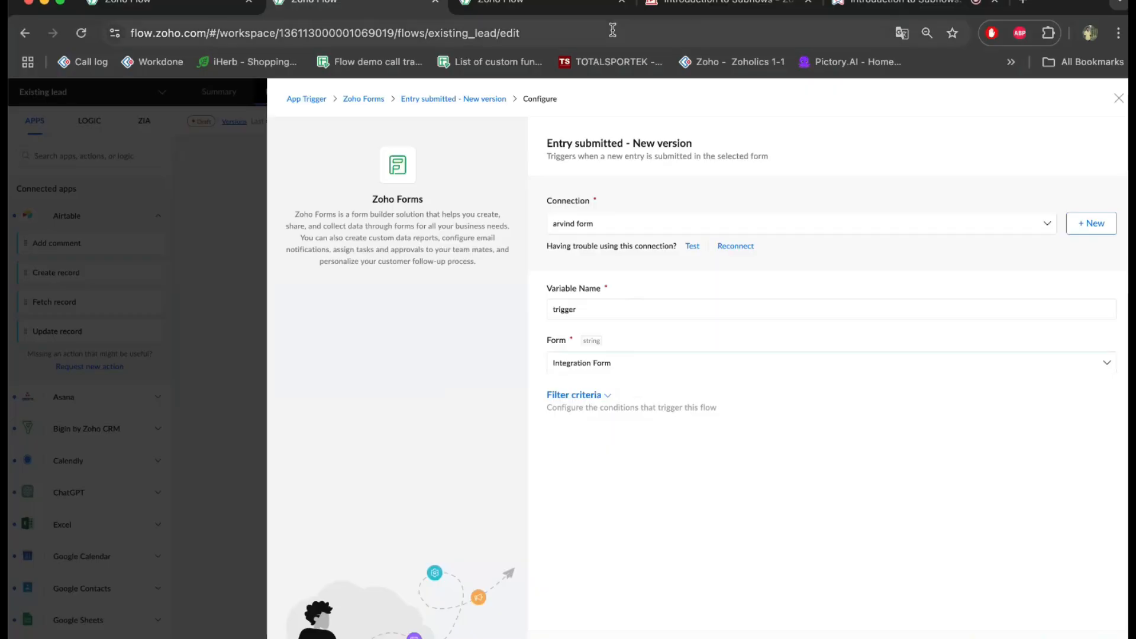
Open Zoho Forms in a new browser tab, view the Integration Form, and return to the Existing lead flow's trigger configuration.
{"action": "left_click", "coordinate": [1024, 1]}
{"action": "type", "text": "fo"}
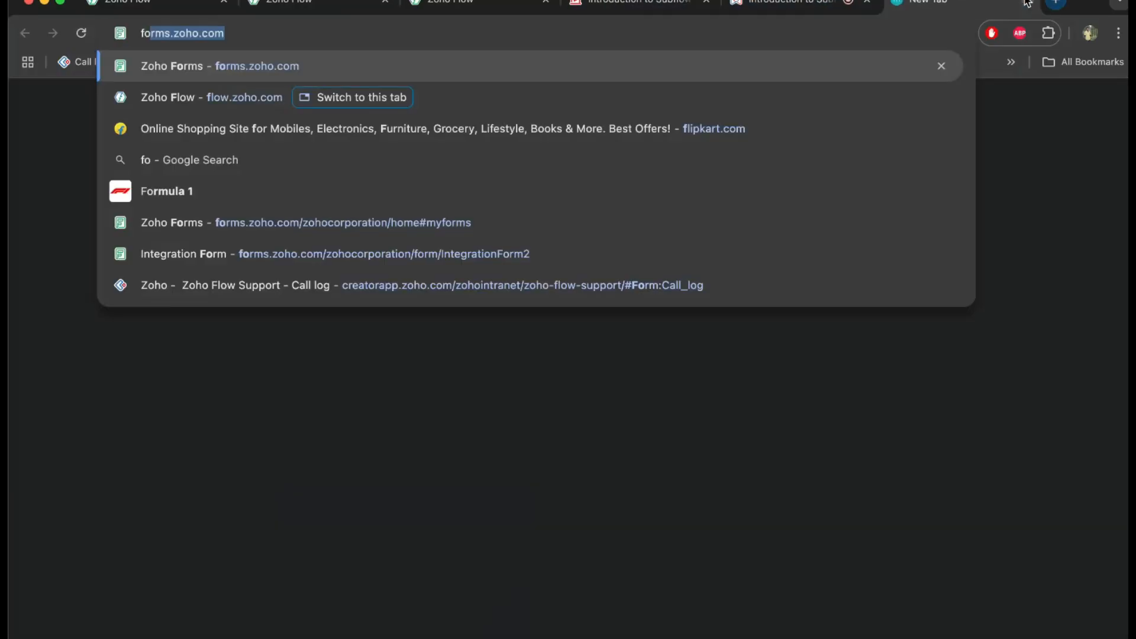
{"action": "type", "text": "rm"}
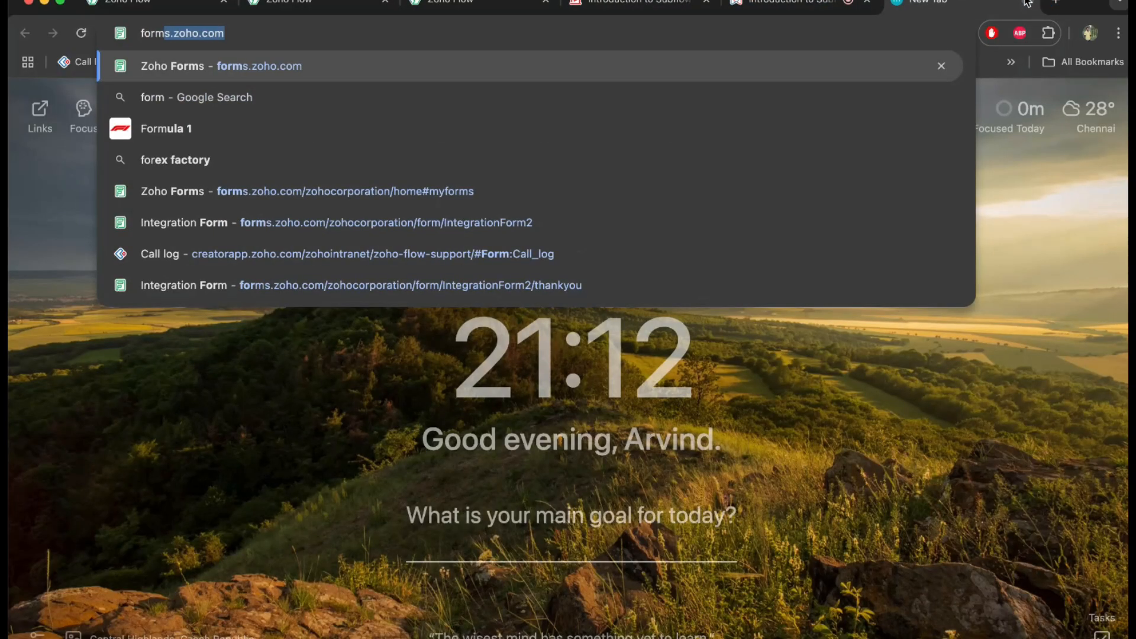
{"action": "key", "text": "Return"}
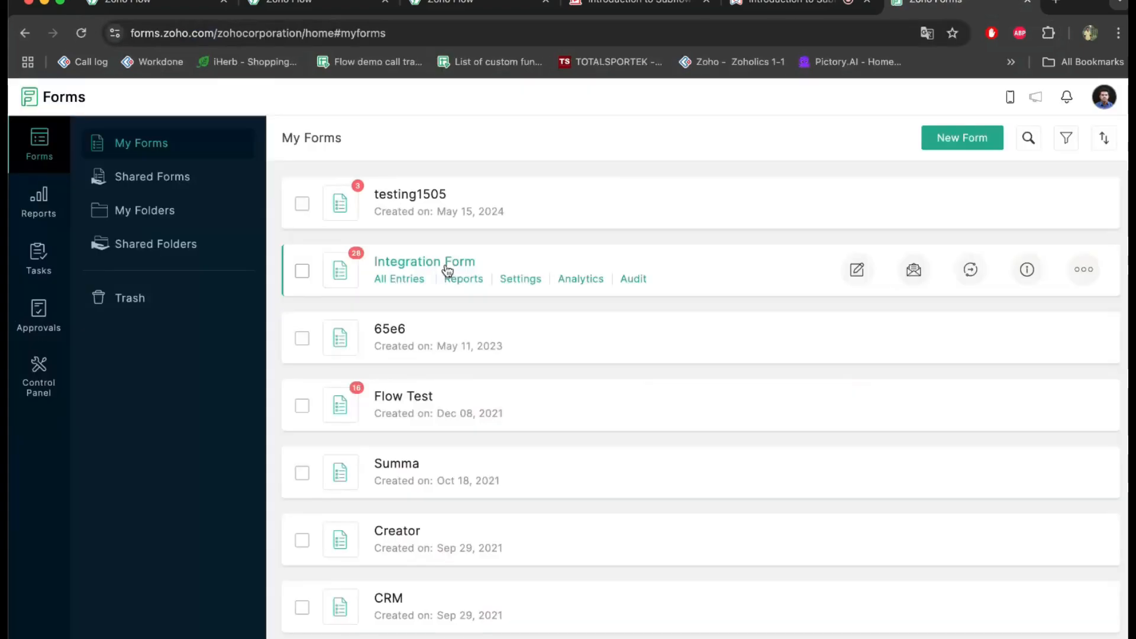
{"action": "left_click", "coordinate": [442, 261]}
{"action": "left_click", "coordinate": [302, 6]}
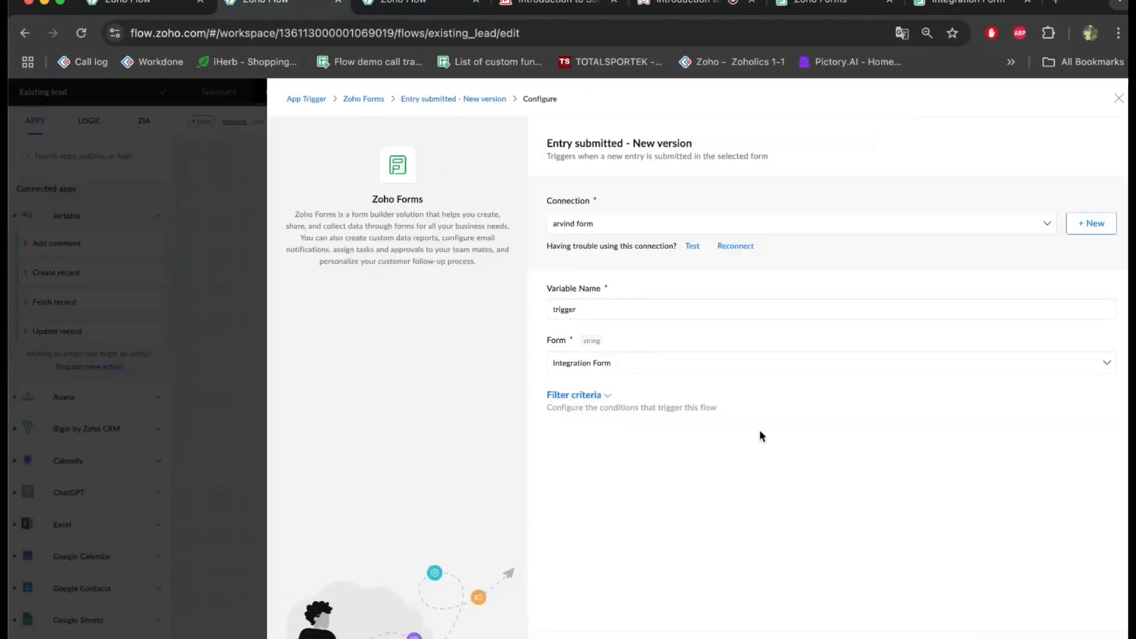
Save the Zoho Forms trigger and add a Call a subflow action directly after it in the Existing lead flow.
{"action": "left_click", "coordinate": [1077, 637]}
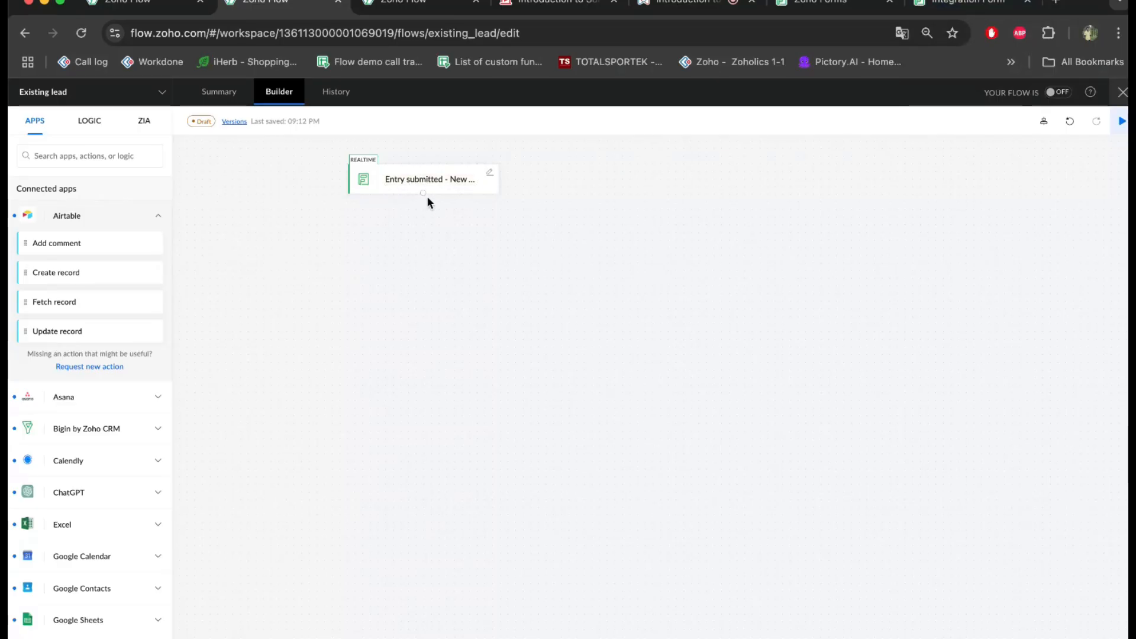
{"action": "left_click", "coordinate": [417, 8]}
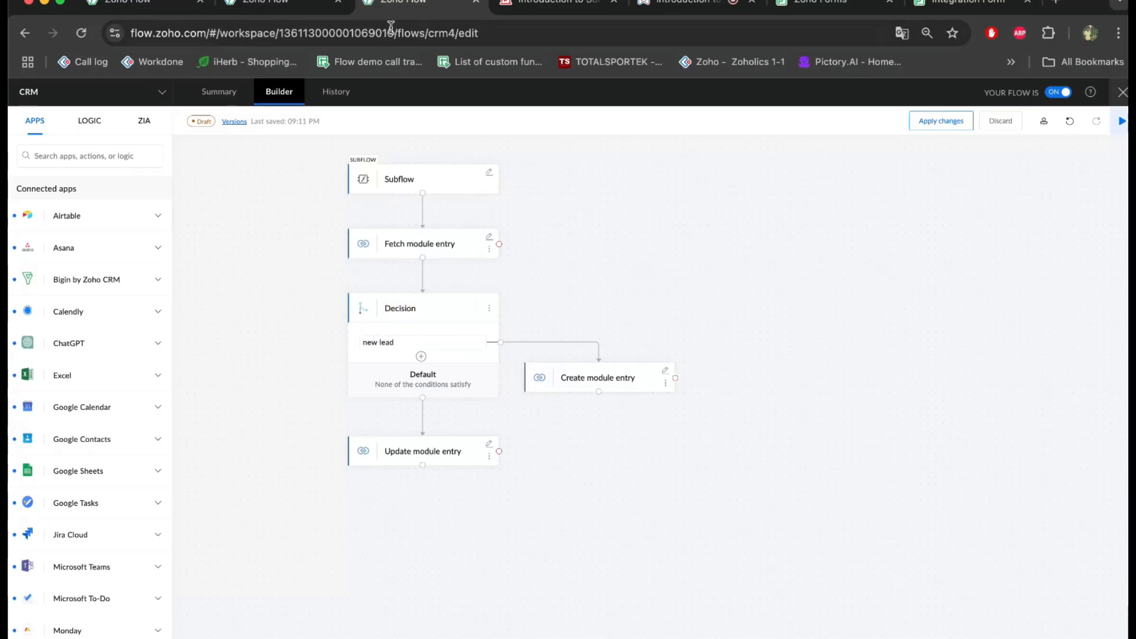
{"action": "left_click", "coordinate": [275, 6]}
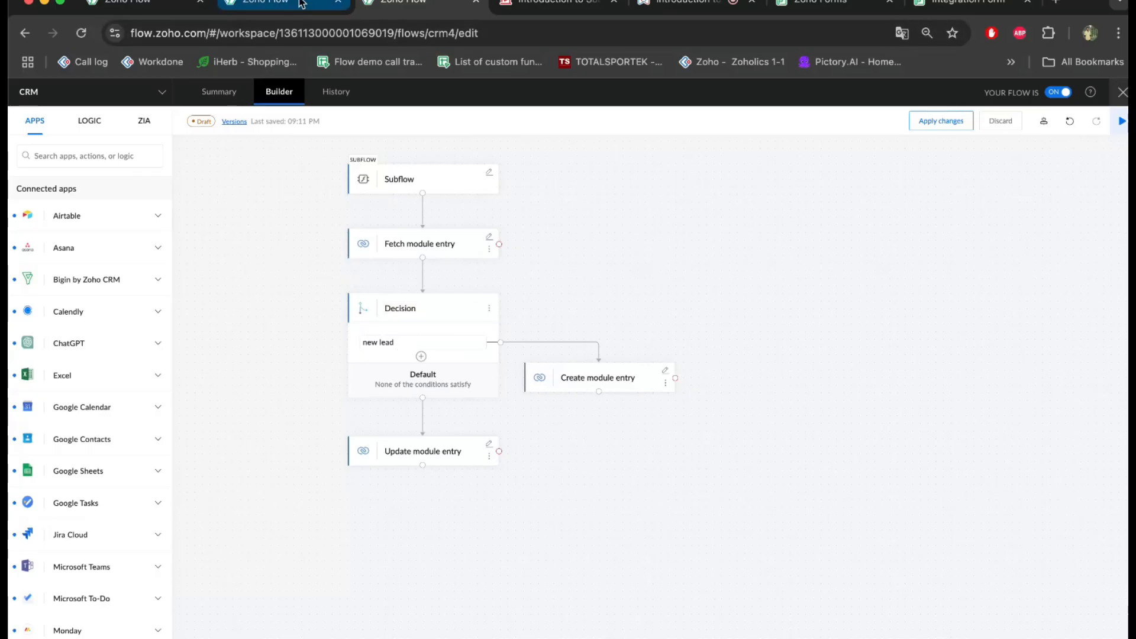
{"action": "left_click", "coordinate": [91, 120]}
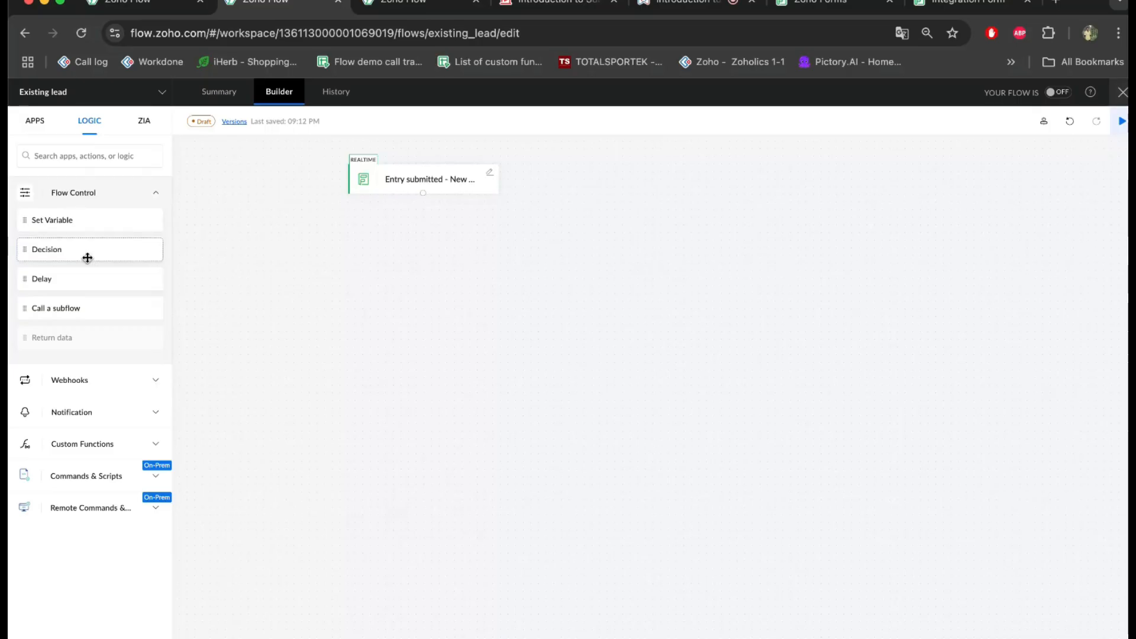
{"action": "left_click_drag", "start_coordinate": [86, 307], "coordinate": [426, 238]}
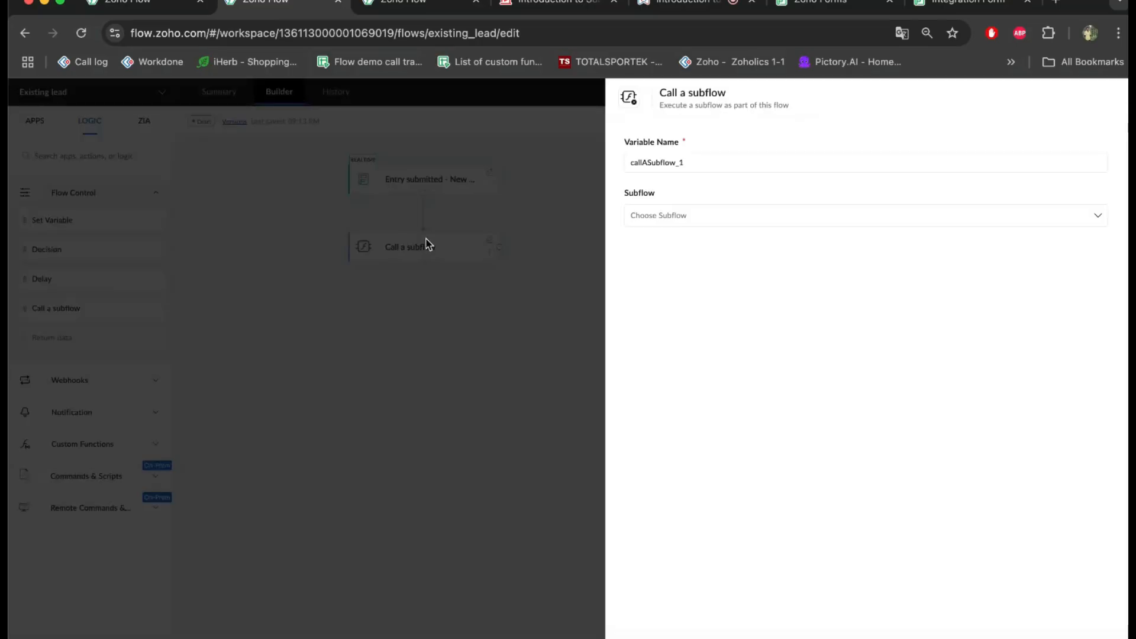
Choose CRM as the subflow to call and set its execution behavior to Continue without waiting.
{"action": "left_click", "coordinate": [361, 217]}
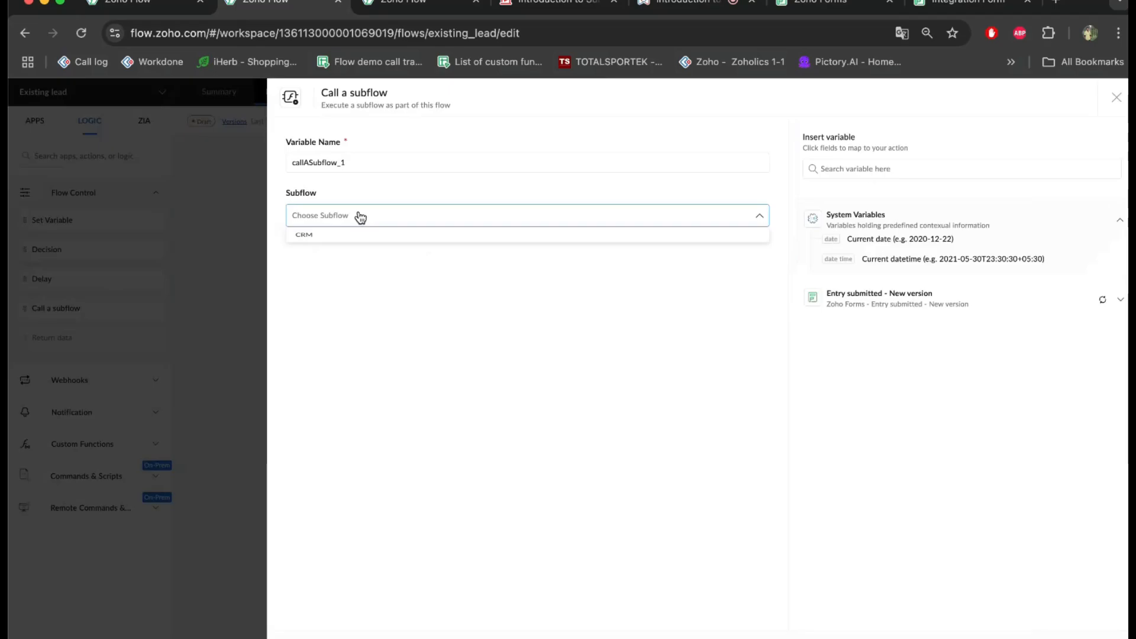
{"action": "left_click", "coordinate": [408, 3]}
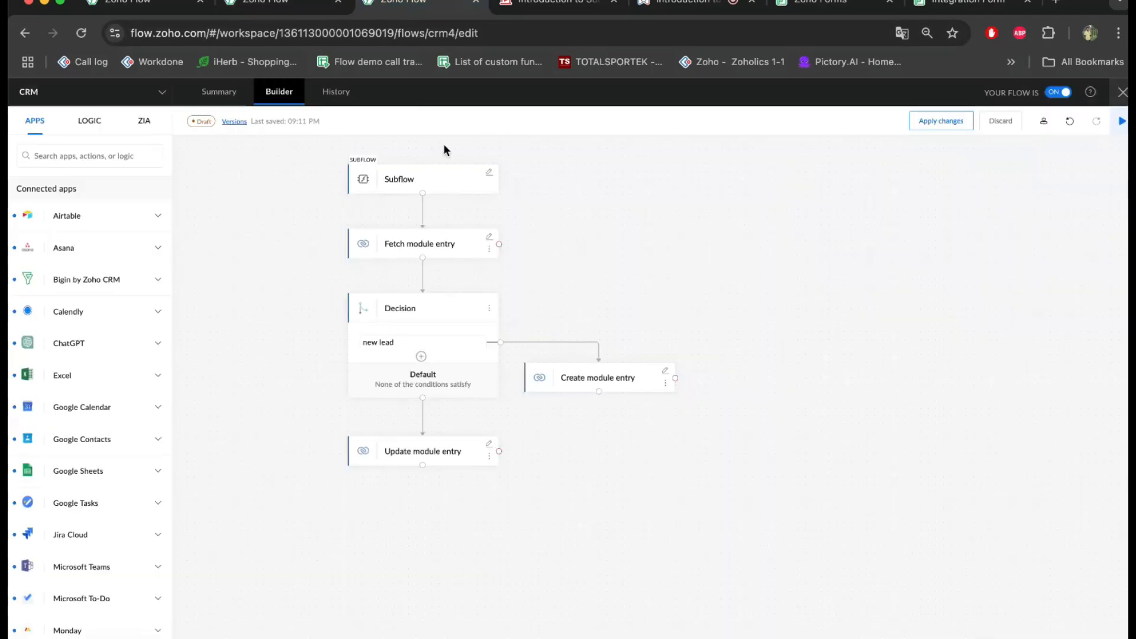
{"action": "left_click", "coordinate": [296, 6]}
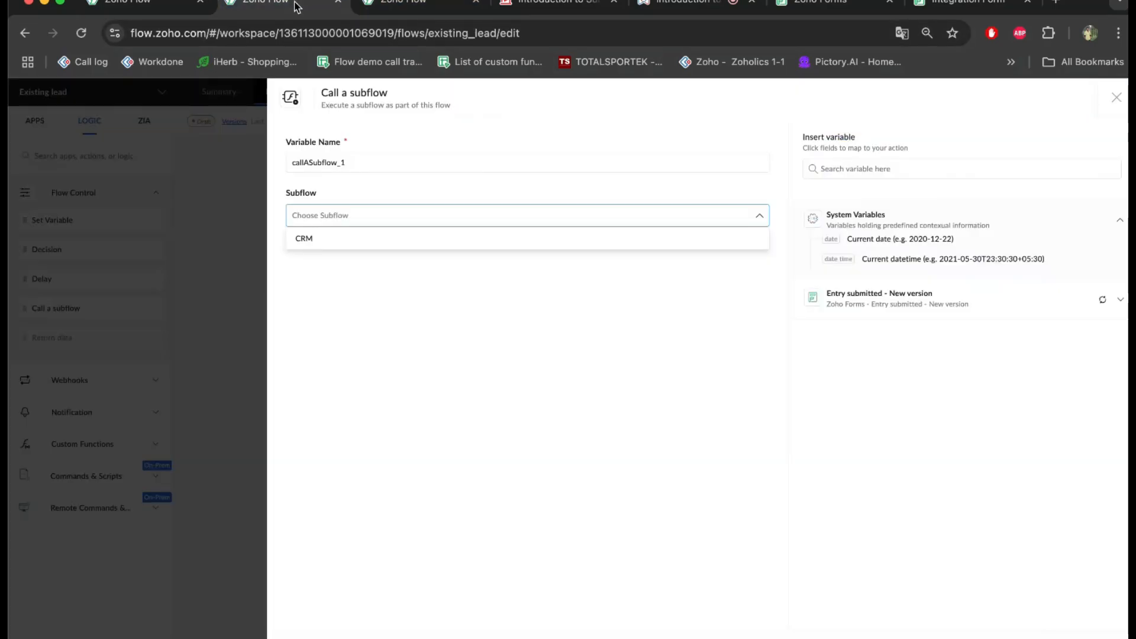
{"action": "left_click", "coordinate": [331, 239]}
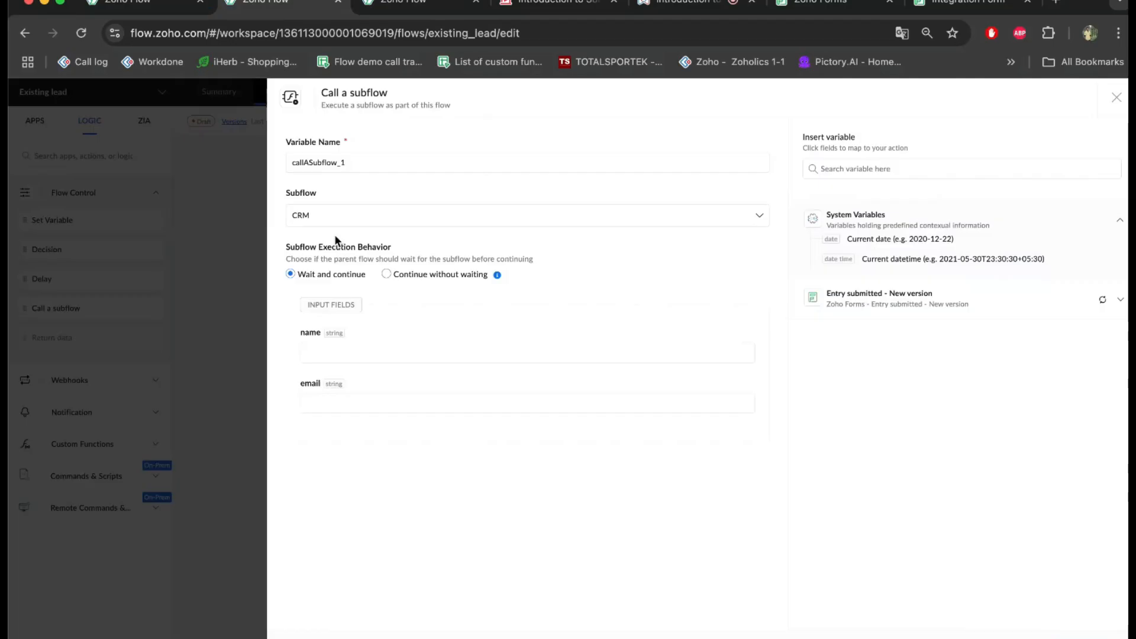
{"action": "left_click", "coordinate": [401, 273]}
Check the CRM subflow's input parameters, and map the name input to the trigger's First Name and Last Name, separated by a space.
{"action": "left_click", "coordinate": [312, 355]}
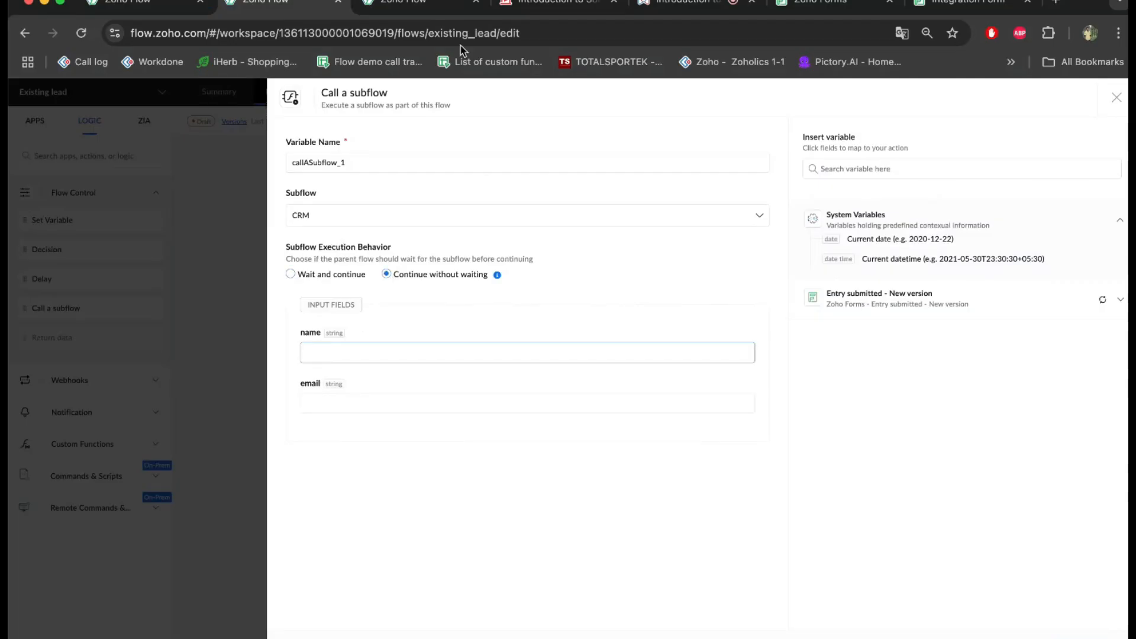
{"action": "left_click", "coordinate": [426, 5]}
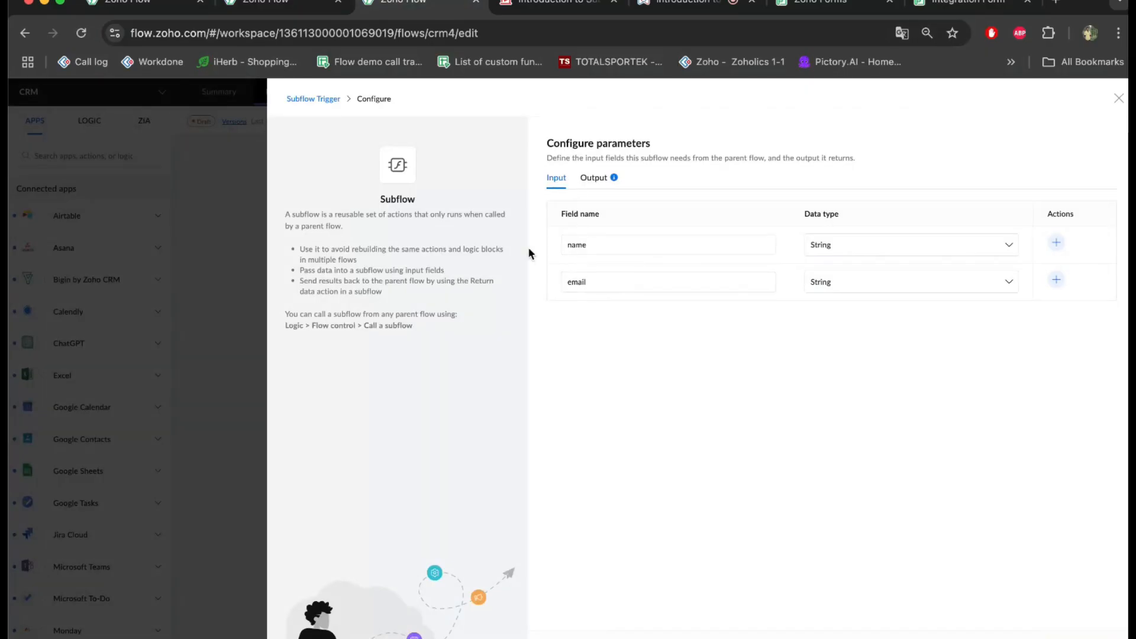
{"action": "left_click", "coordinate": [329, 5]}
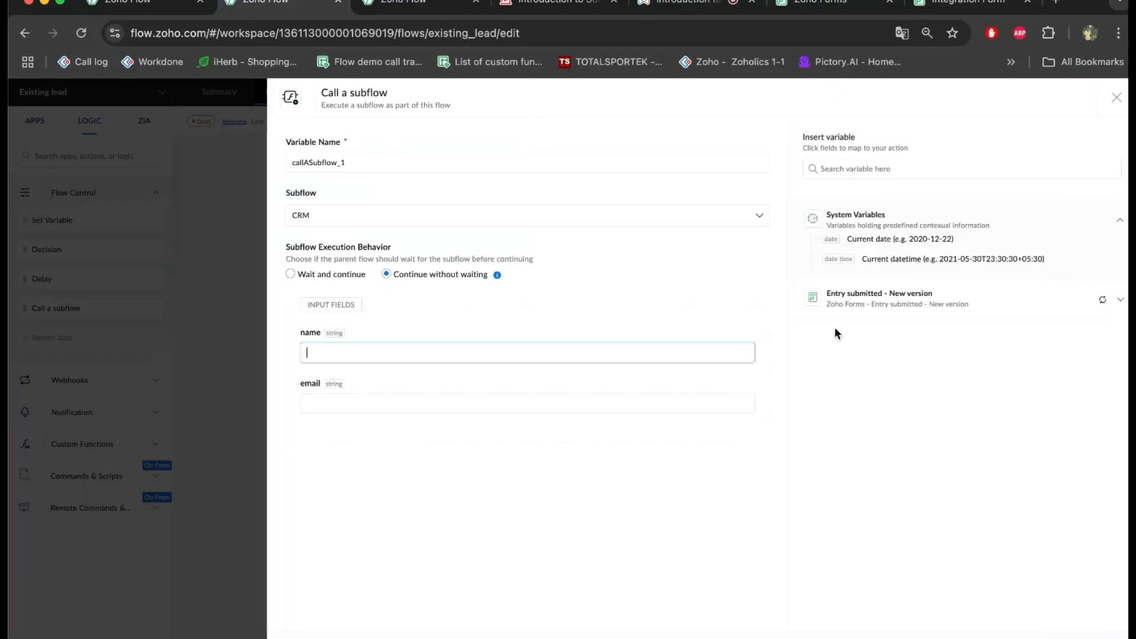
{"action": "left_click", "coordinate": [877, 300]}
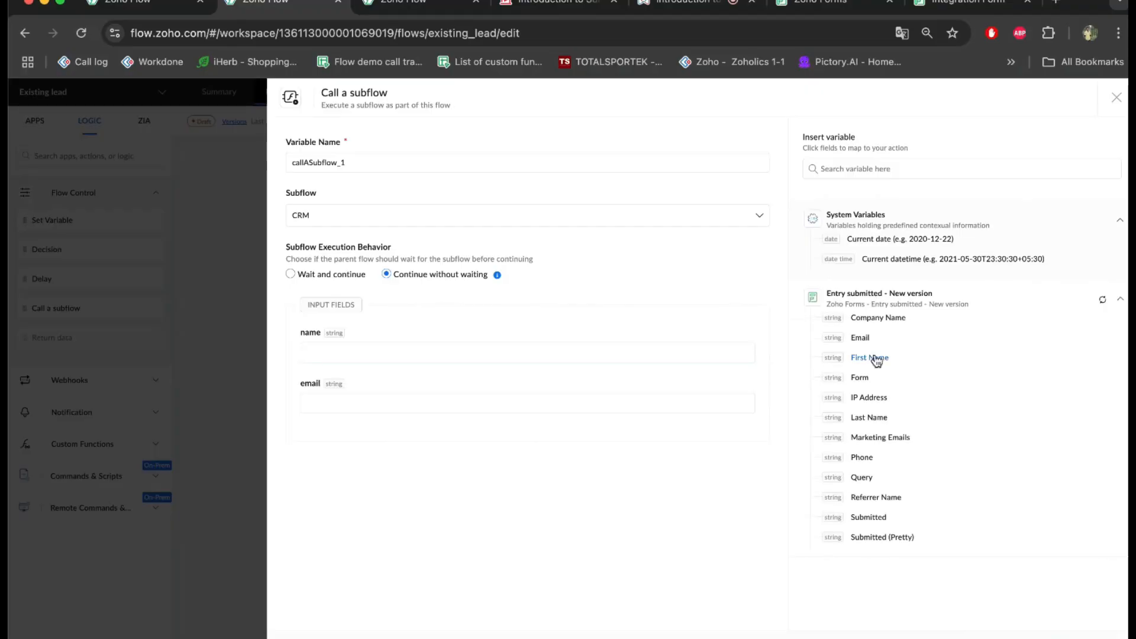
{"action": "left_click", "coordinate": [546, 354]}
{"action": "left_click", "coordinate": [855, 358]}
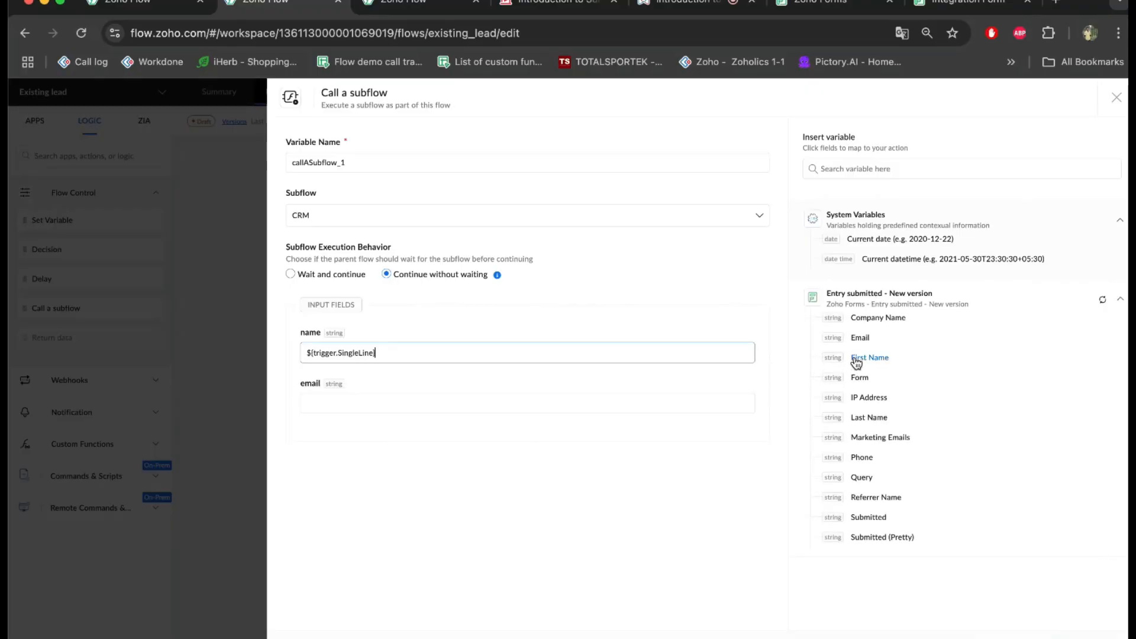
{"action": "left_click", "coordinate": [868, 418]}
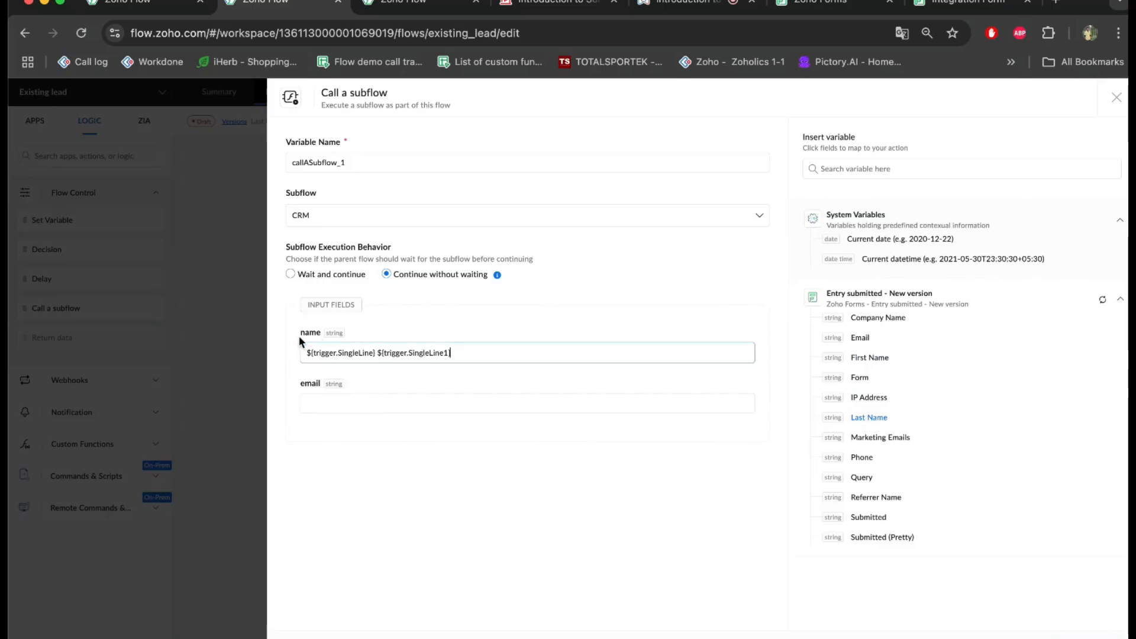
Map the subflow's email input to the trigger's Email variable, check it against the Integration Form, and save the Call a subflow action.
{"action": "left_click", "coordinate": [331, 401]}
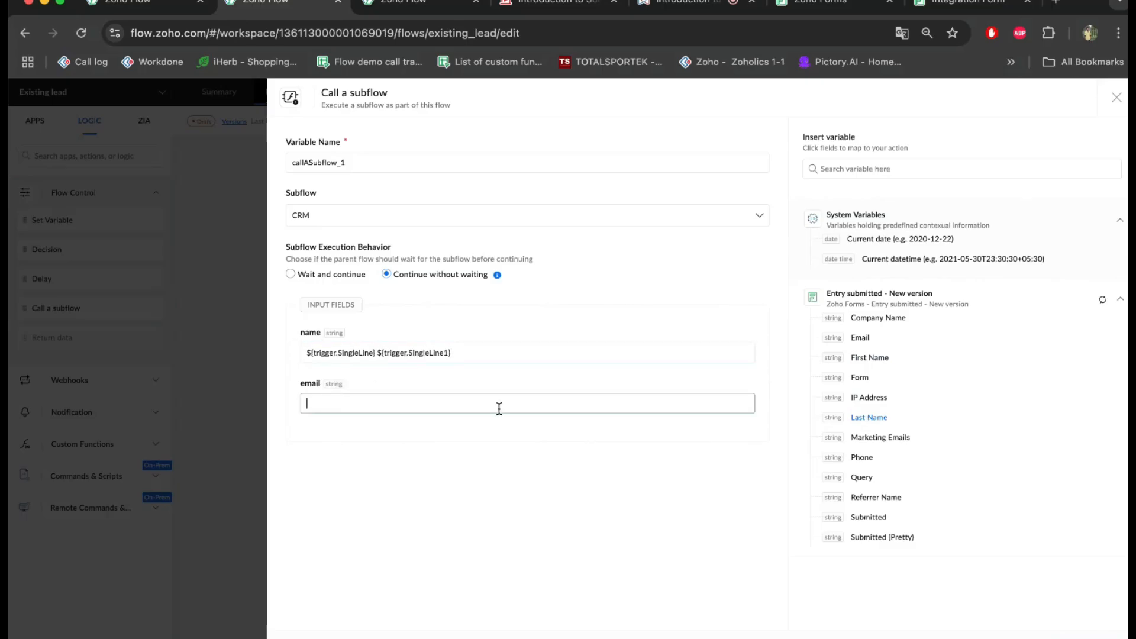
{"action": "left_click", "coordinate": [859, 340]}
{"action": "left_click", "coordinate": [964, 5]}
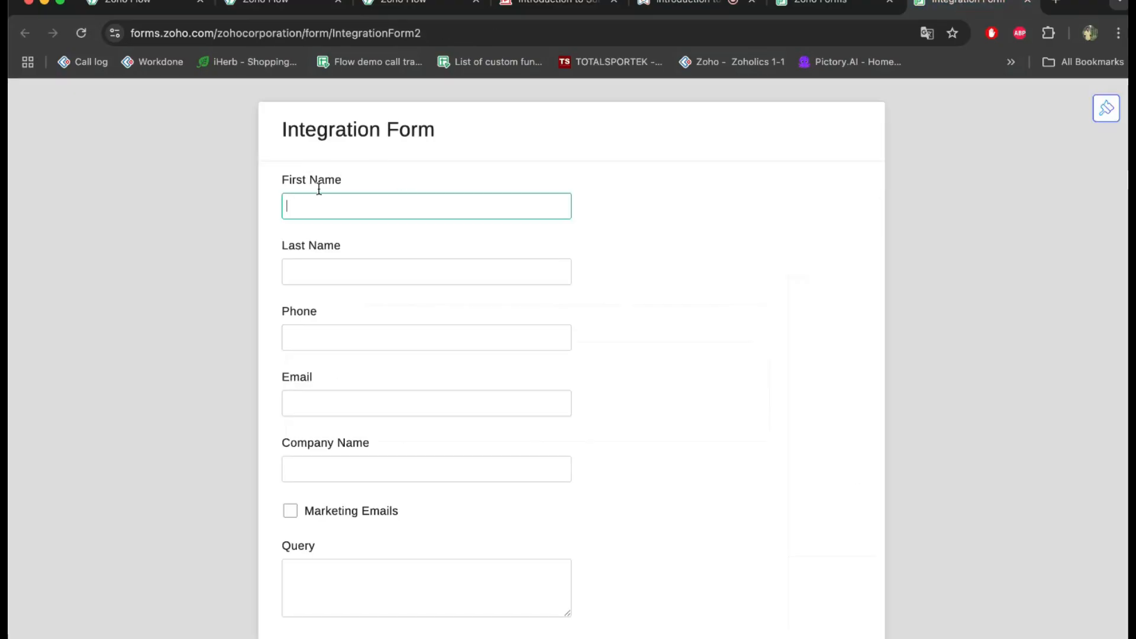
{"action": "left_click", "coordinate": [294, 6]}
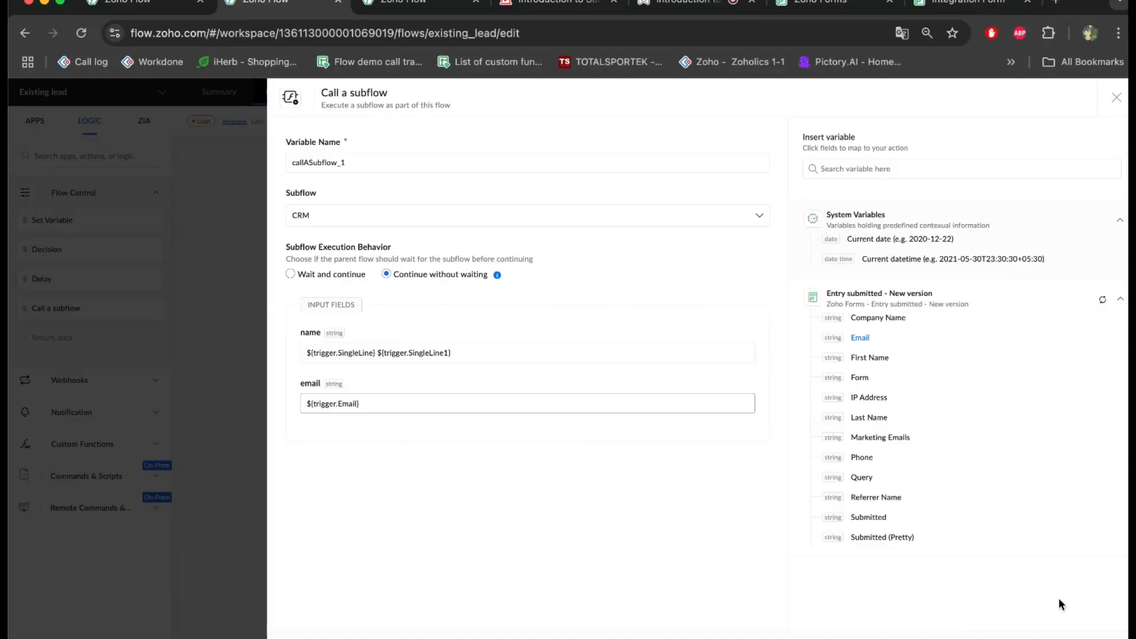
{"action": "left_click", "coordinate": [1072, 638]}
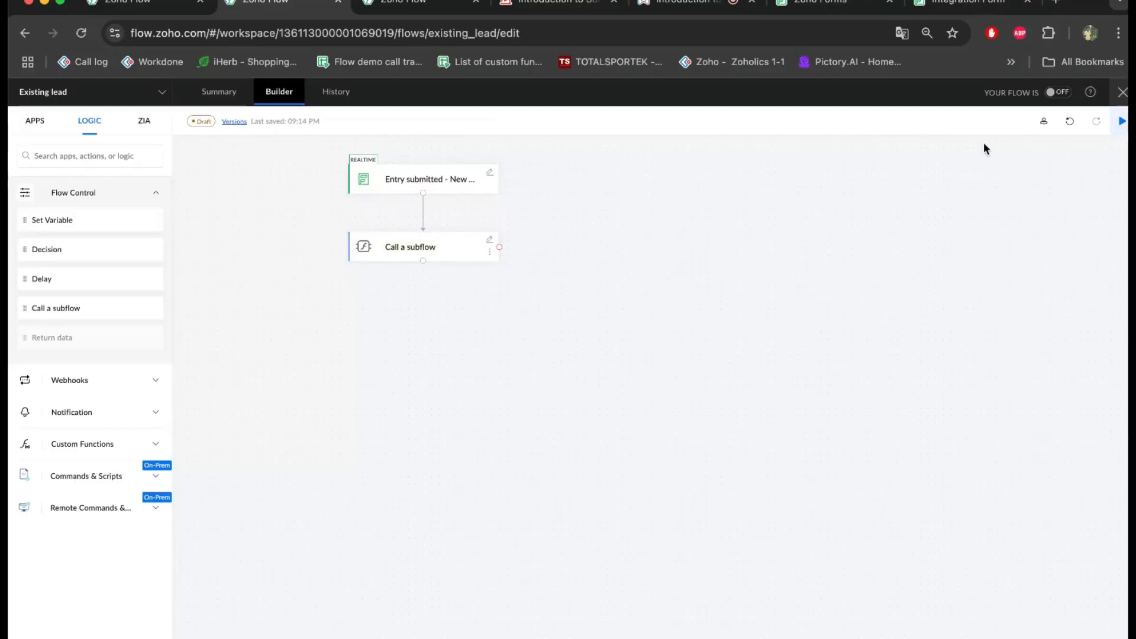
Switch on the Existing lead flow with its changes applied, and apply the pending changes to the live CRM subflow.
{"action": "left_click", "coordinate": [1052, 93]}
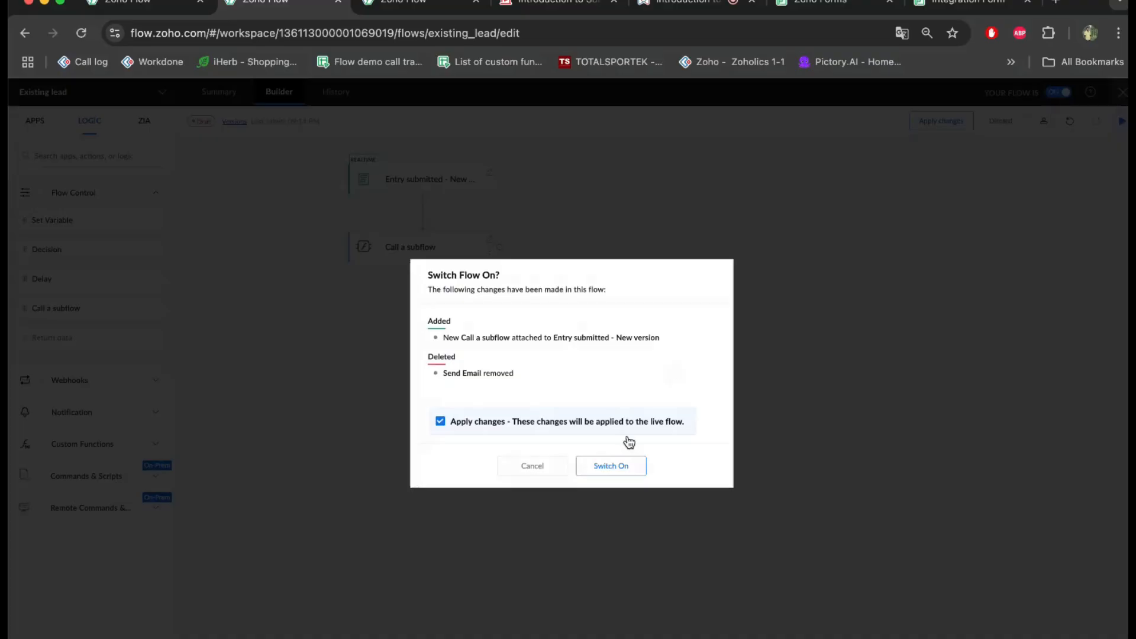
{"action": "left_click", "coordinate": [618, 465]}
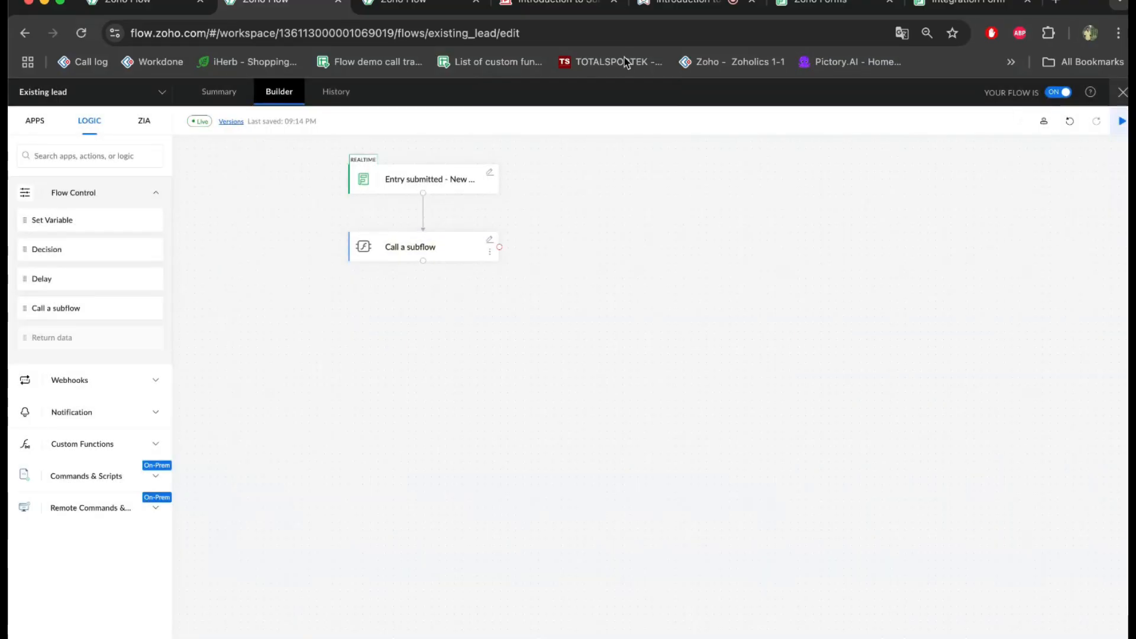
{"action": "left_click", "coordinate": [402, 2]}
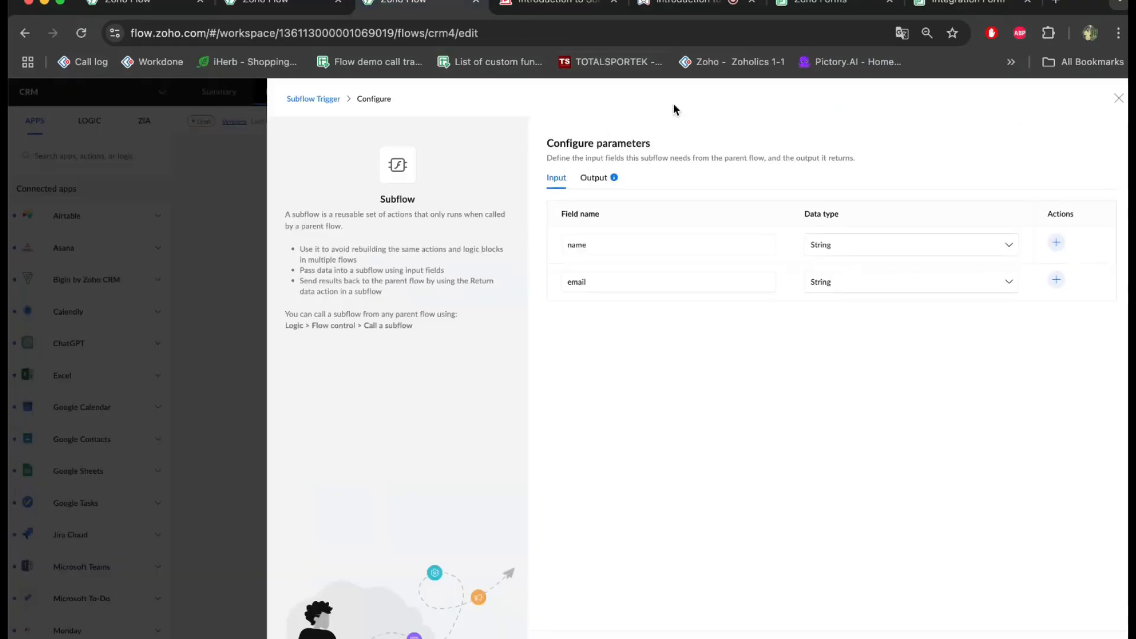
{"action": "left_click", "coordinate": [1118, 96]}
{"action": "left_click", "coordinate": [942, 123]}
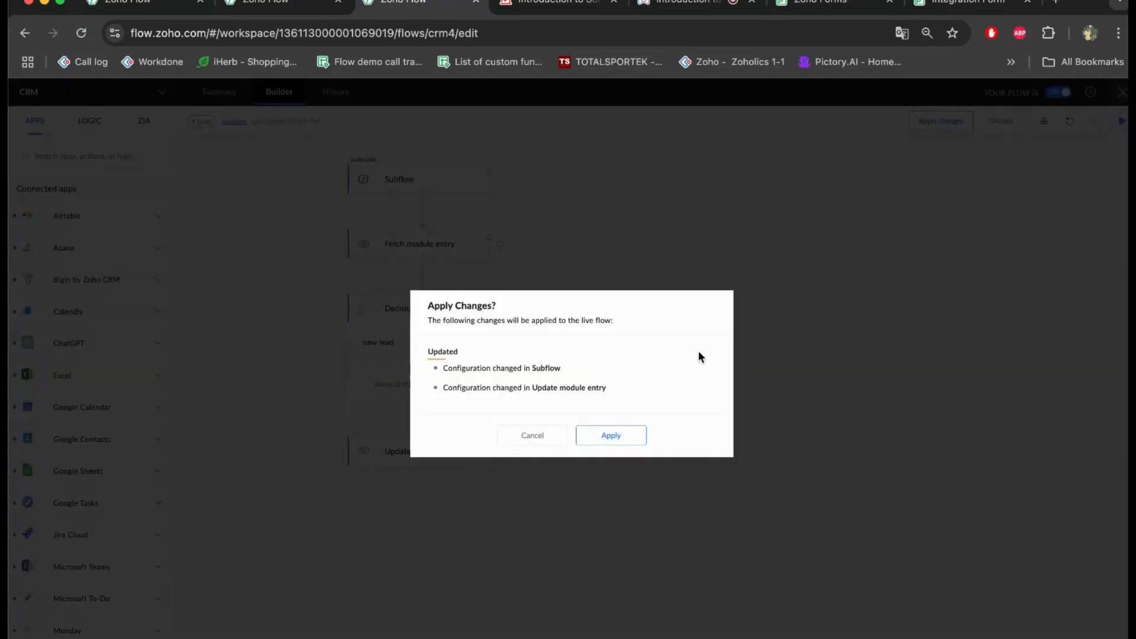
{"action": "left_click", "coordinate": [620, 445]}
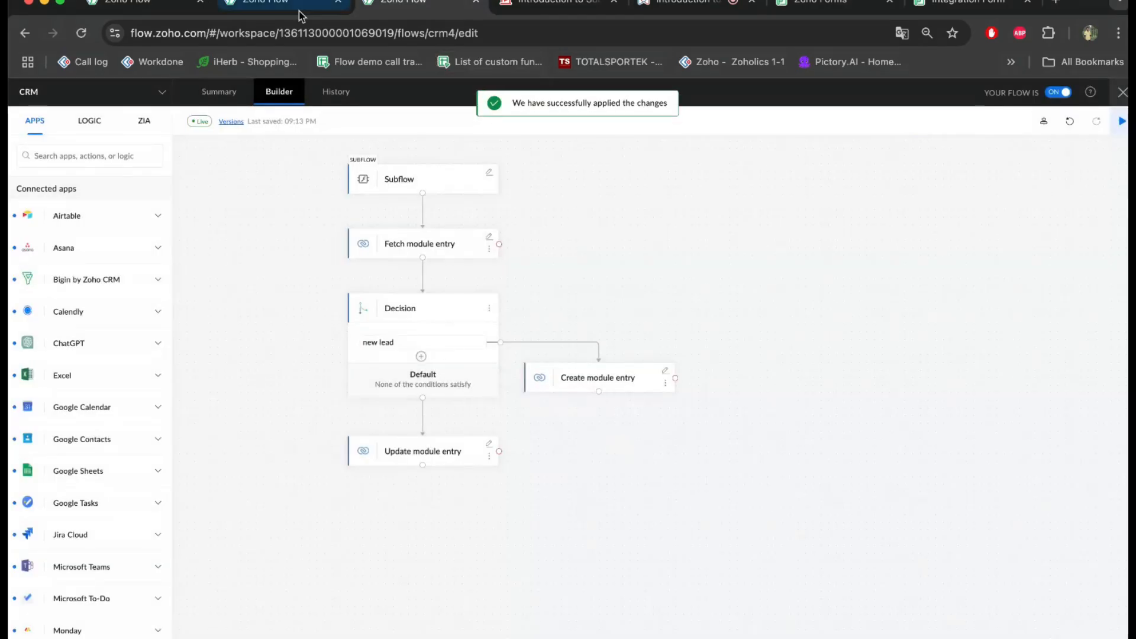
{"action": "left_click", "coordinate": [278, 2]}
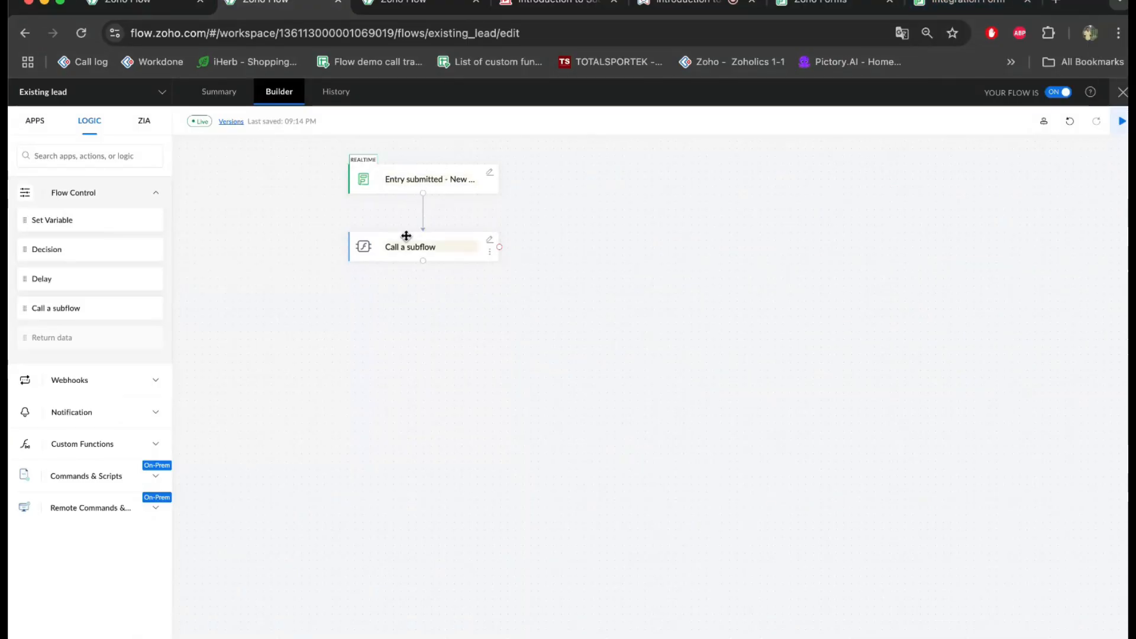
{"action": "left_click", "coordinate": [423, 12]}
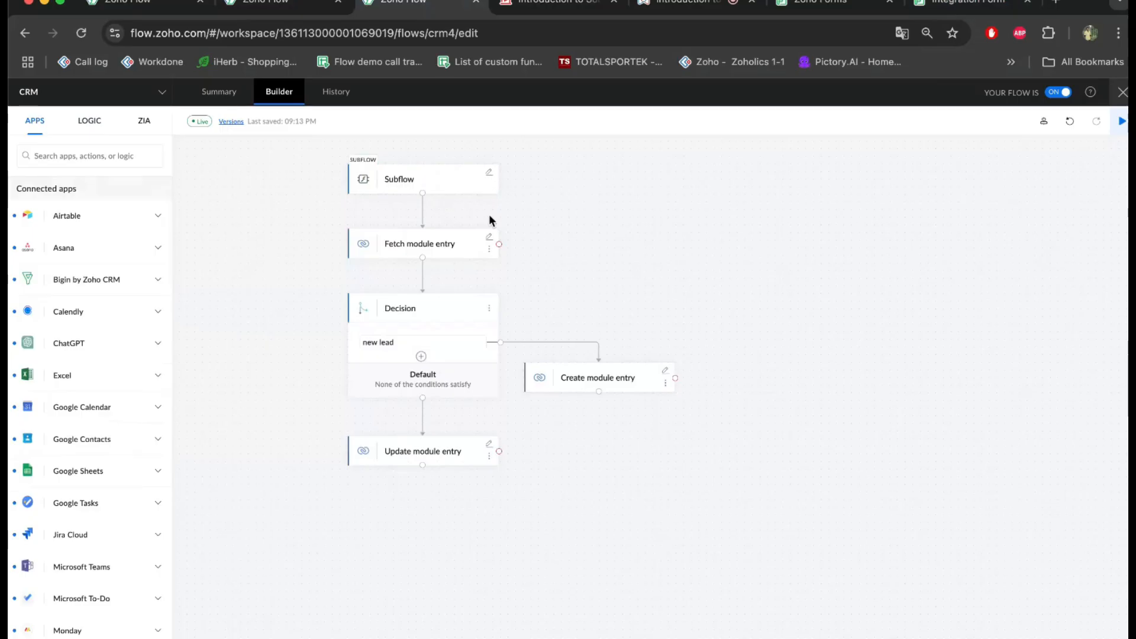
In the Integration Form, fill in the test lead's first name, last name, phone number and e-mail address.
{"action": "left_click", "coordinate": [965, 4]}
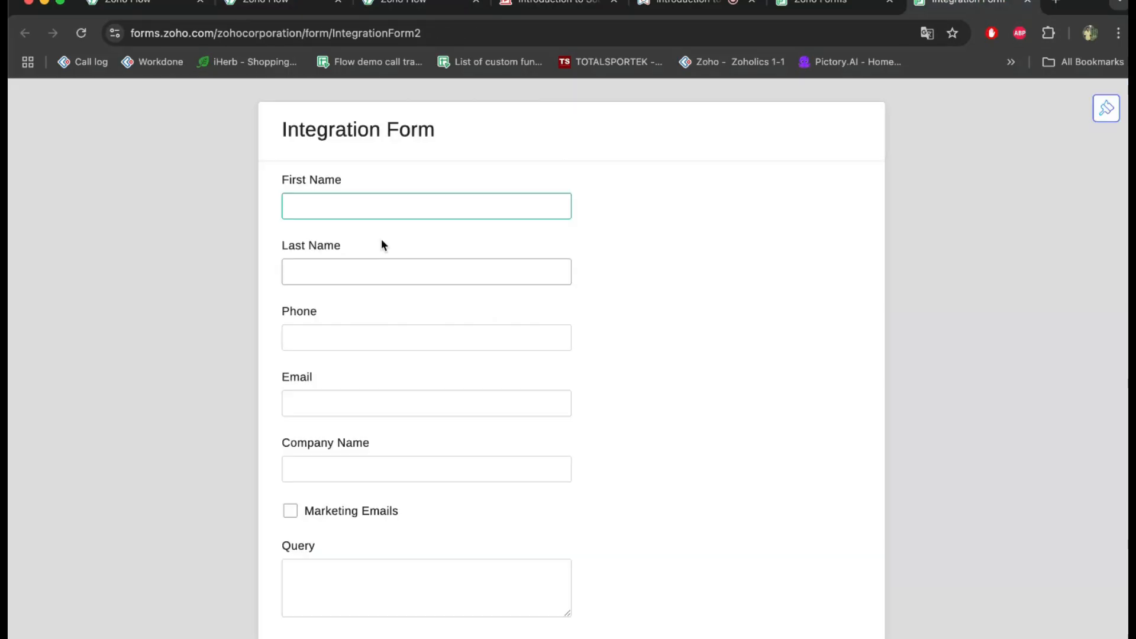
{"action": "type", "text": "Arvind"}
{"action": "key", "text": "Tab"}
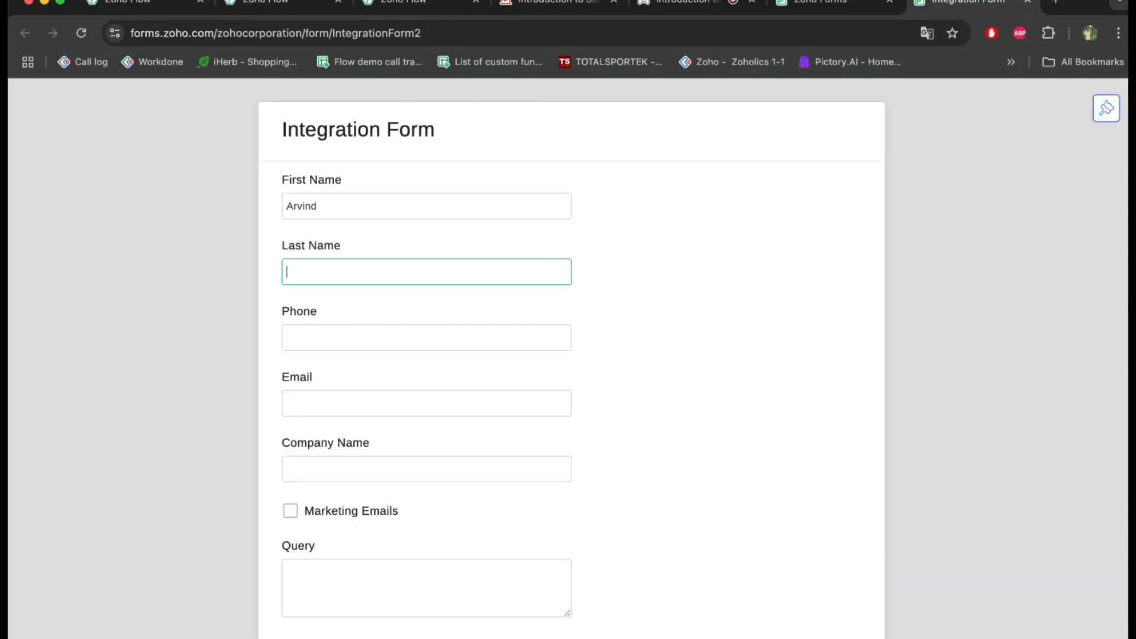
{"action": "type", "text": "Test"}
{"action": "key", "text": "Tab"}
{"action": "type", "text": "987"}
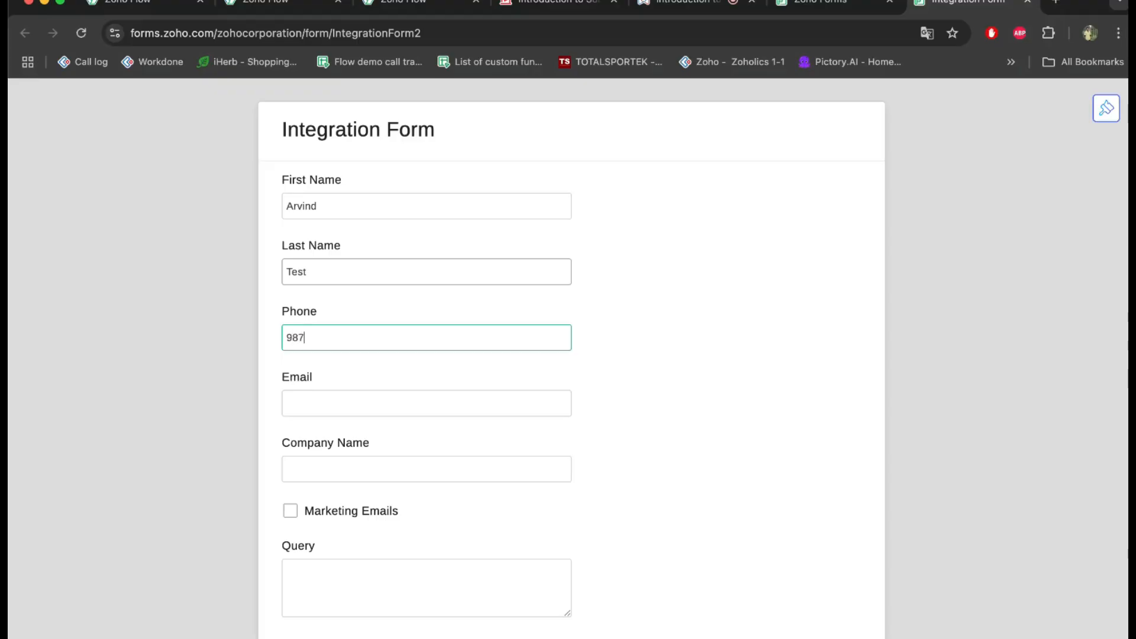
{"action": "type", "text": "6543210"}
{"action": "key", "text": "Tab"}
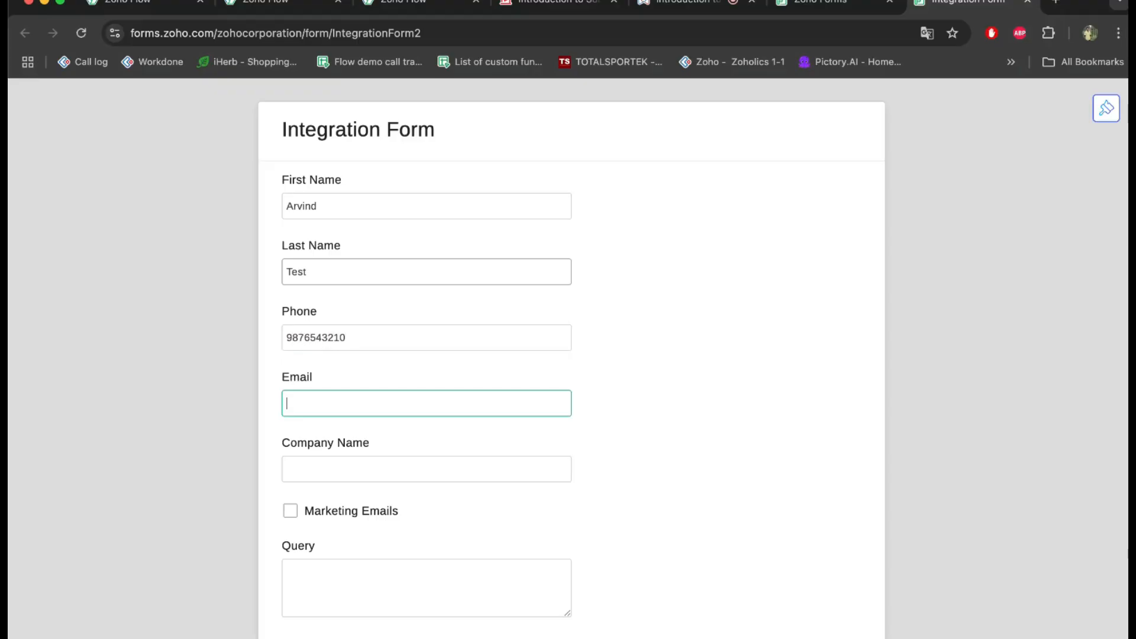
{"action": "type", "text": "arvind@test.com"}
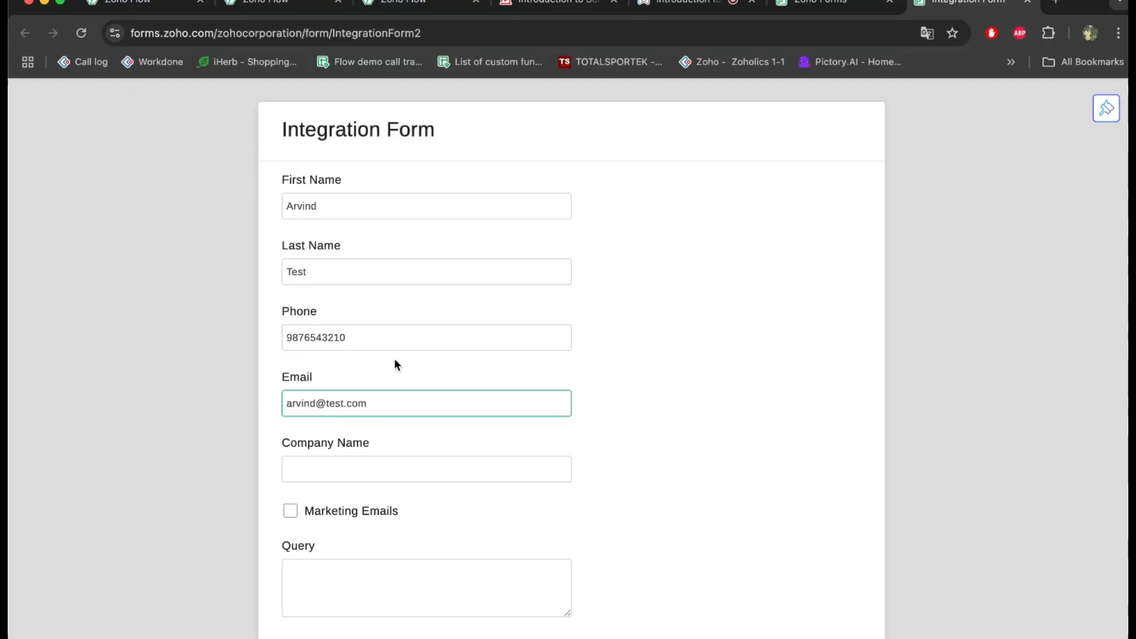
Enter Zoho as the company name and submit the Integration Form response.
{"action": "left_click", "coordinate": [337, 470]}
{"action": "type", "text": "Zoho"}
{"action": "scroll", "coordinate": [571, 519], "scroll_direction": "down", "scroll_amount": 2}
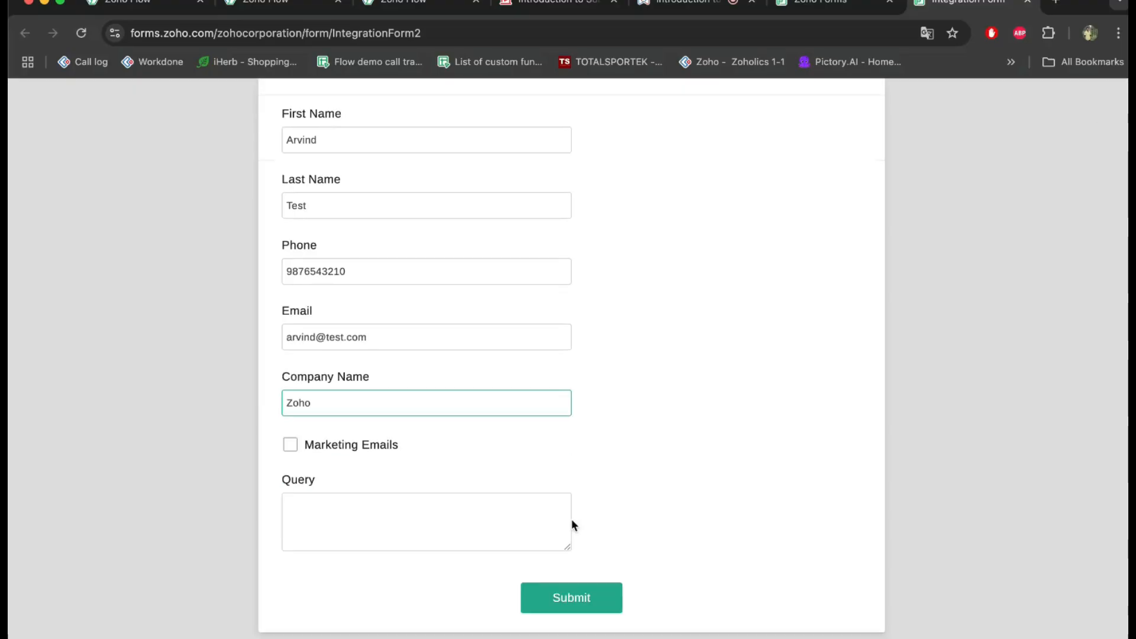
{"action": "left_click", "coordinate": [571, 610]}
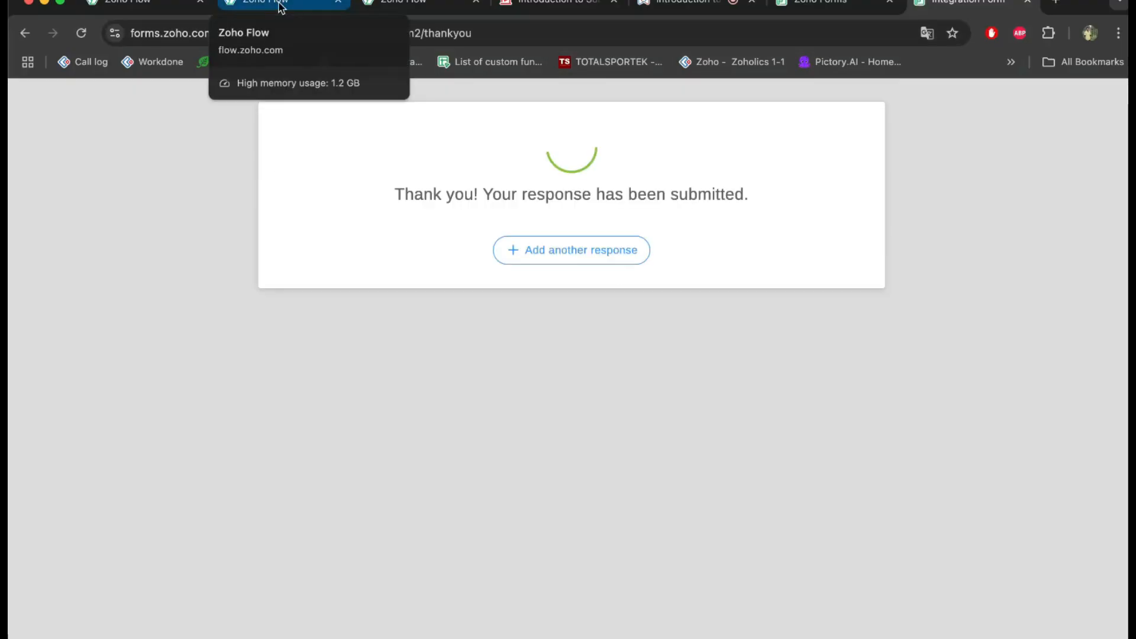
Open the Existing lead flow's task history and refresh it to check the execution status.
{"action": "left_click", "coordinate": [279, 8]}
{"action": "left_click", "coordinate": [346, 91]}
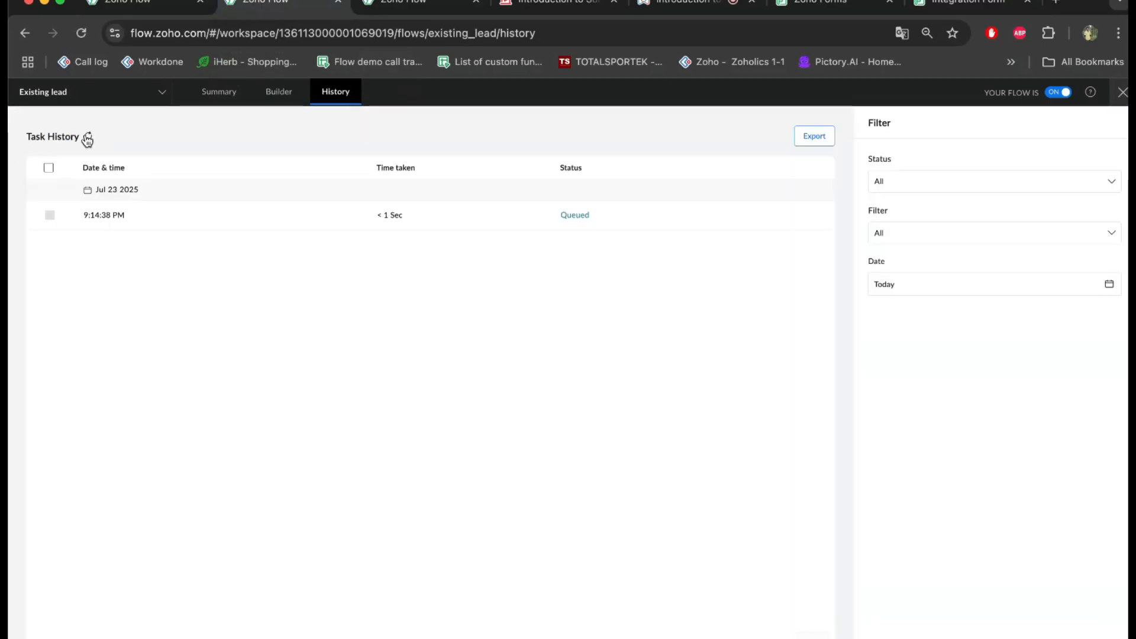
{"action": "left_click", "coordinate": [89, 137]}
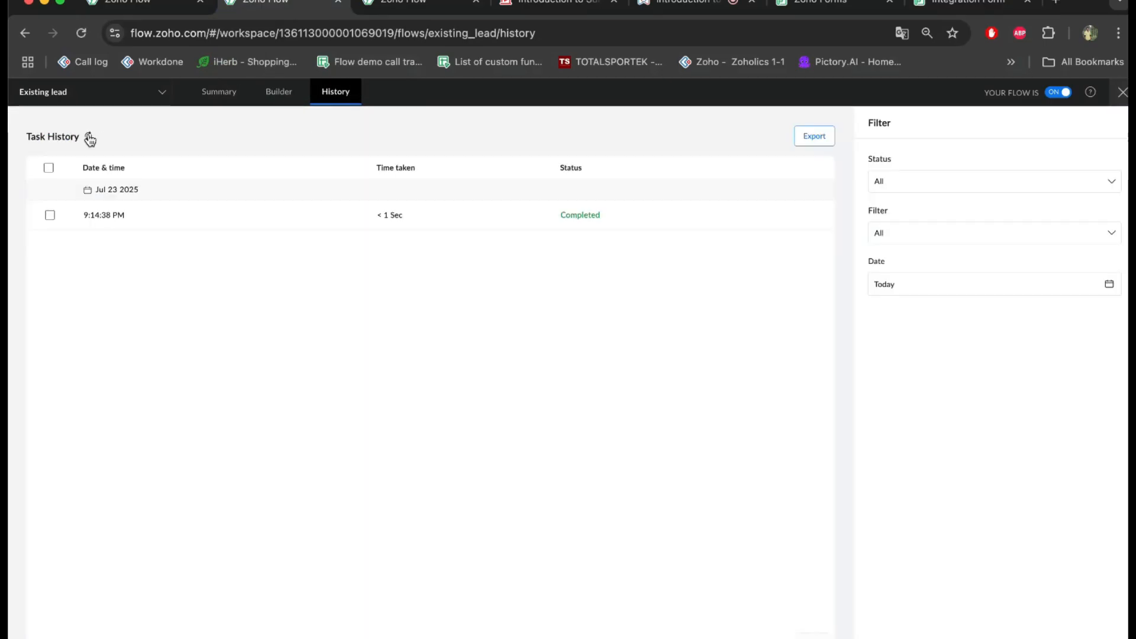
Open the Existing lead flow's execution details and examine the form trigger's output and the Call a subflow step's input and output.
{"action": "left_click", "coordinate": [382, 217]}
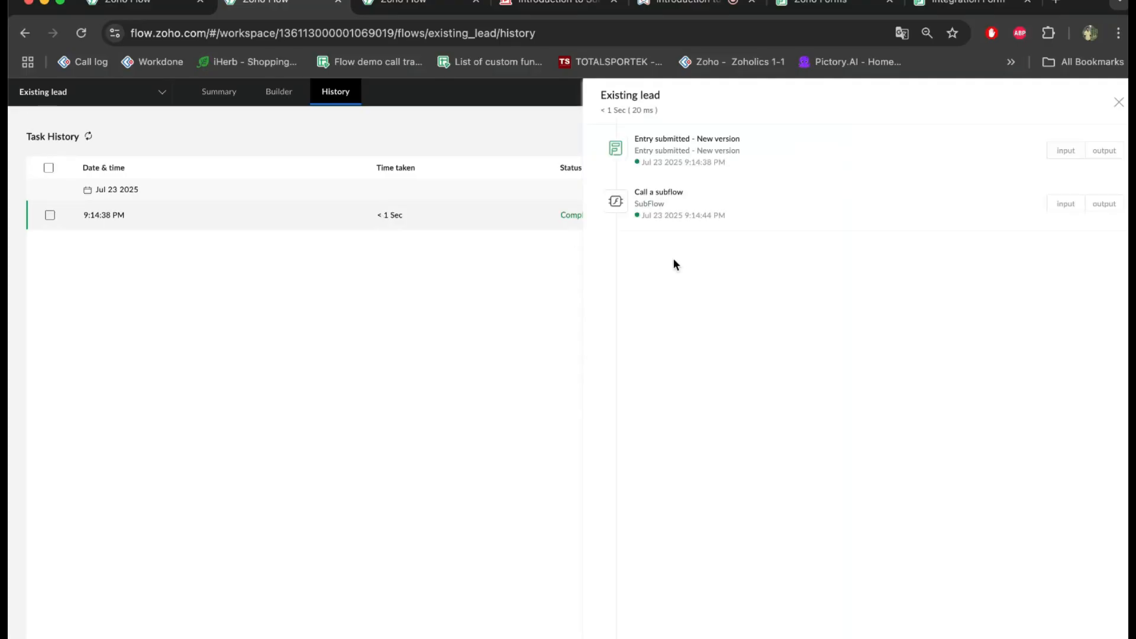
{"action": "left_click", "coordinate": [1103, 151]}
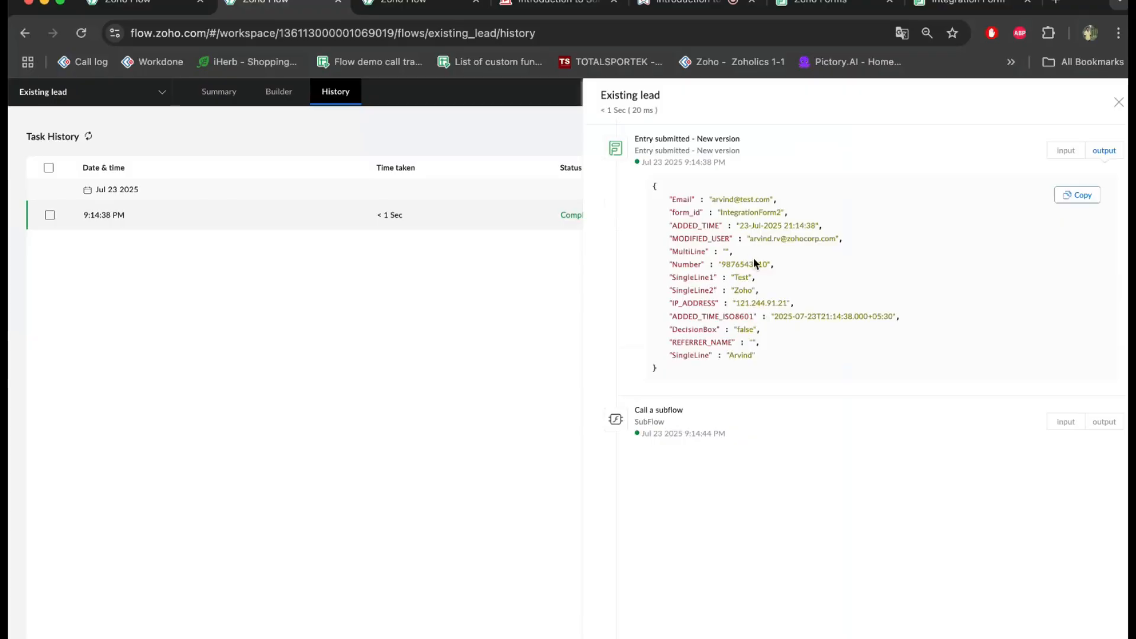
{"action": "left_click", "coordinate": [1066, 422]}
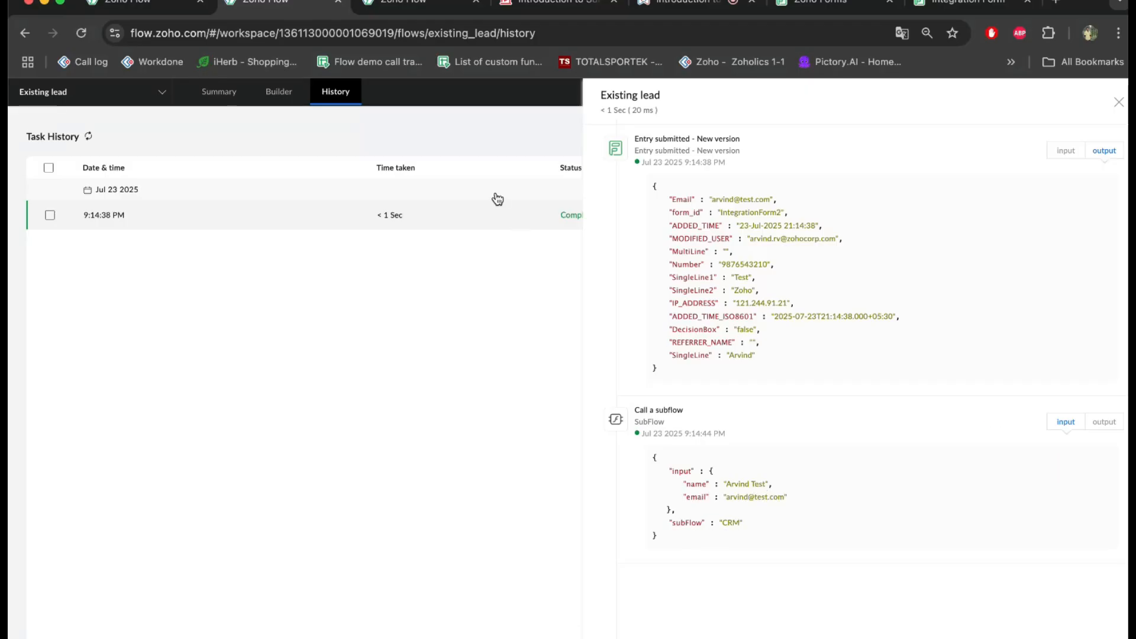
{"action": "left_click", "coordinate": [1099, 422]}
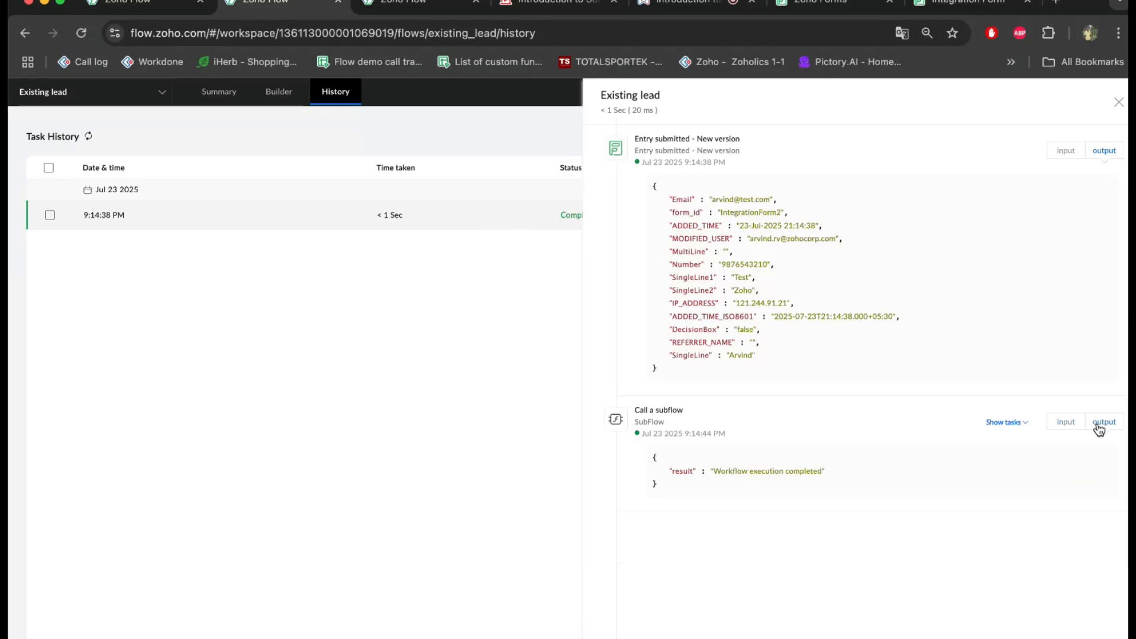
Expand the called subflow's tasks, examine the input and output of Subflow and Fetch module entry, and close the execution details.
{"action": "left_click", "coordinate": [1008, 423]}
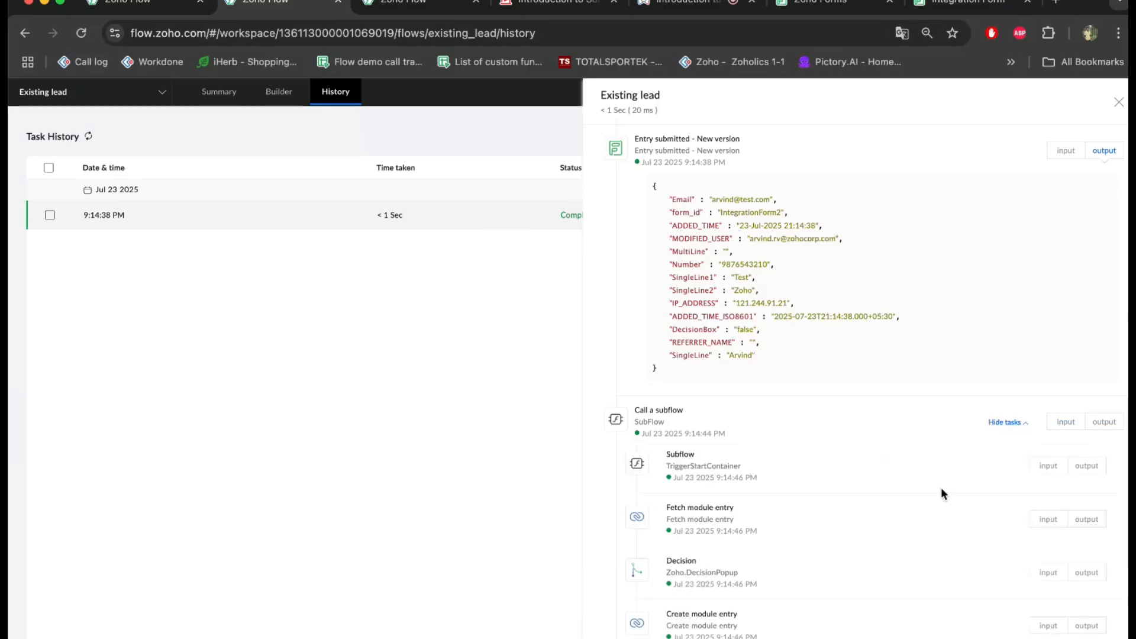
{"action": "left_click", "coordinate": [1048, 466]}
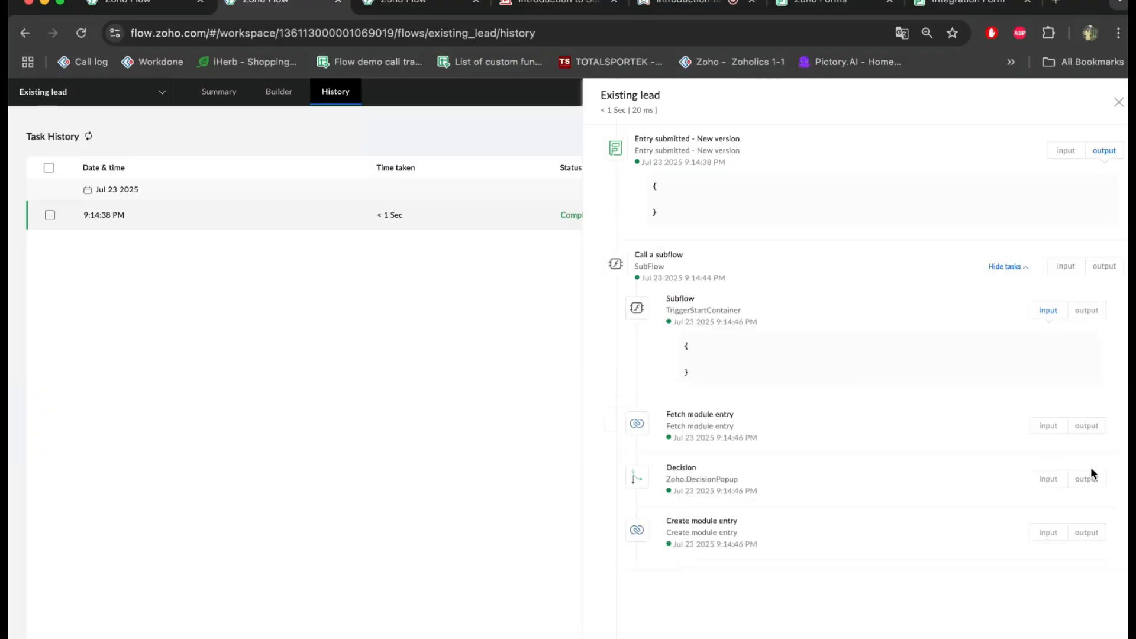
{"action": "left_click", "coordinate": [1087, 312]}
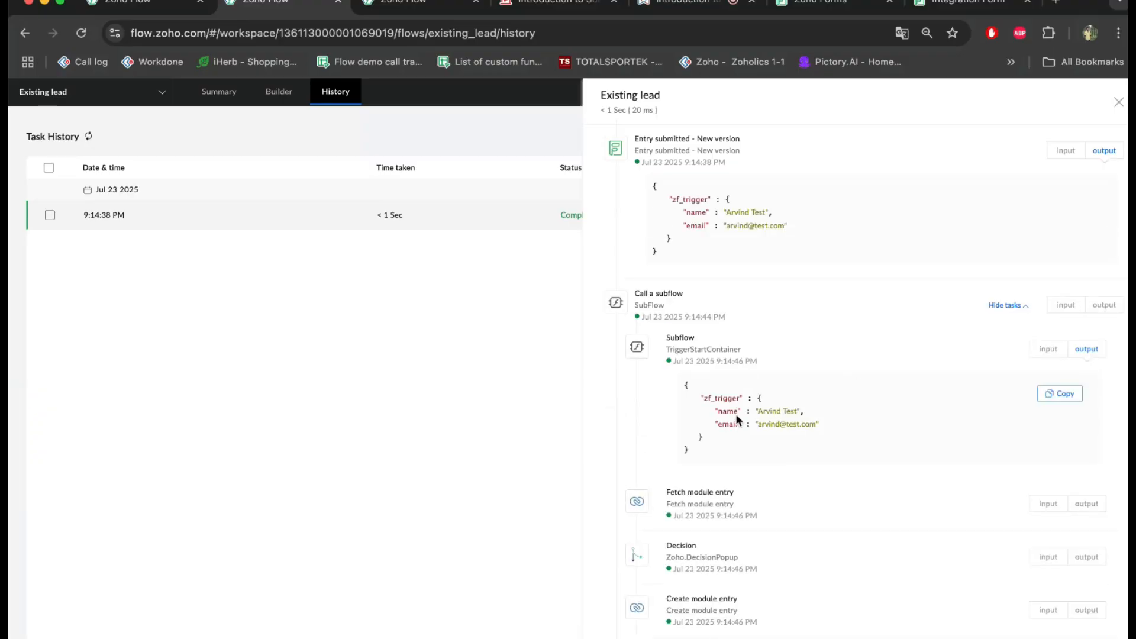
{"action": "left_click", "coordinate": [1048, 504]}
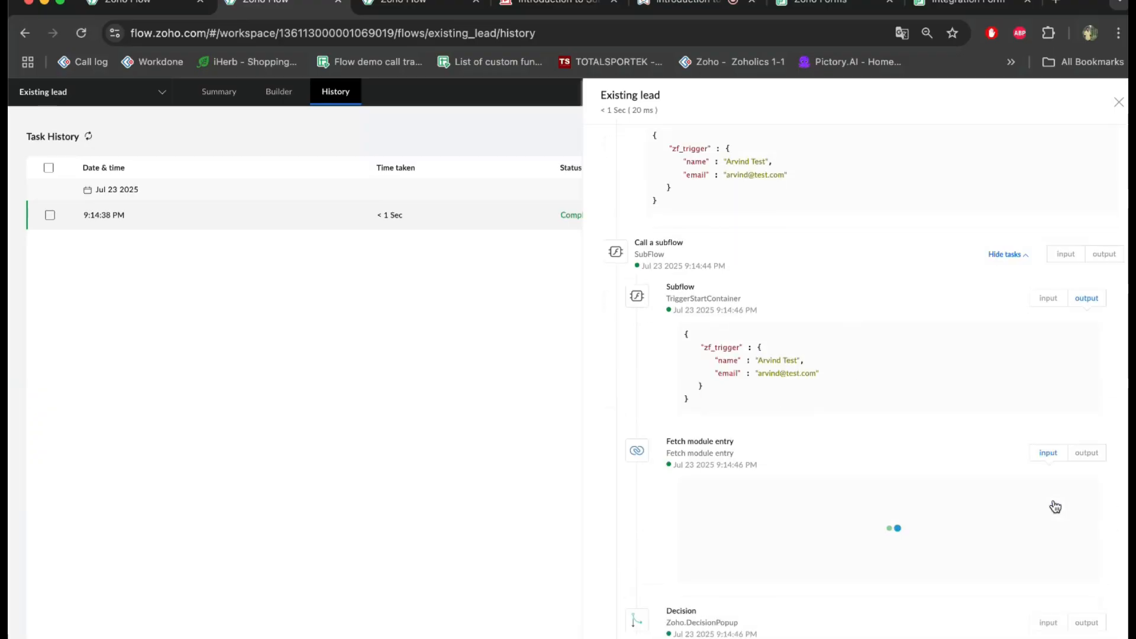
{"action": "scroll", "coordinate": [854, 375], "scroll_direction": "down", "scroll_amount": 4}
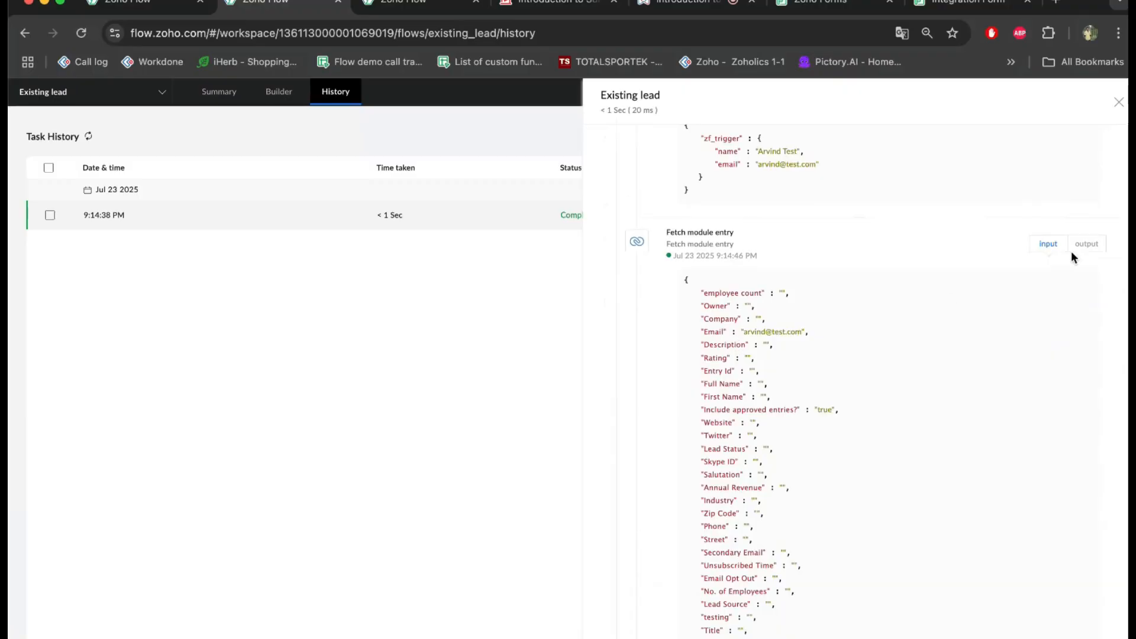
{"action": "left_click", "coordinate": [1085, 243]}
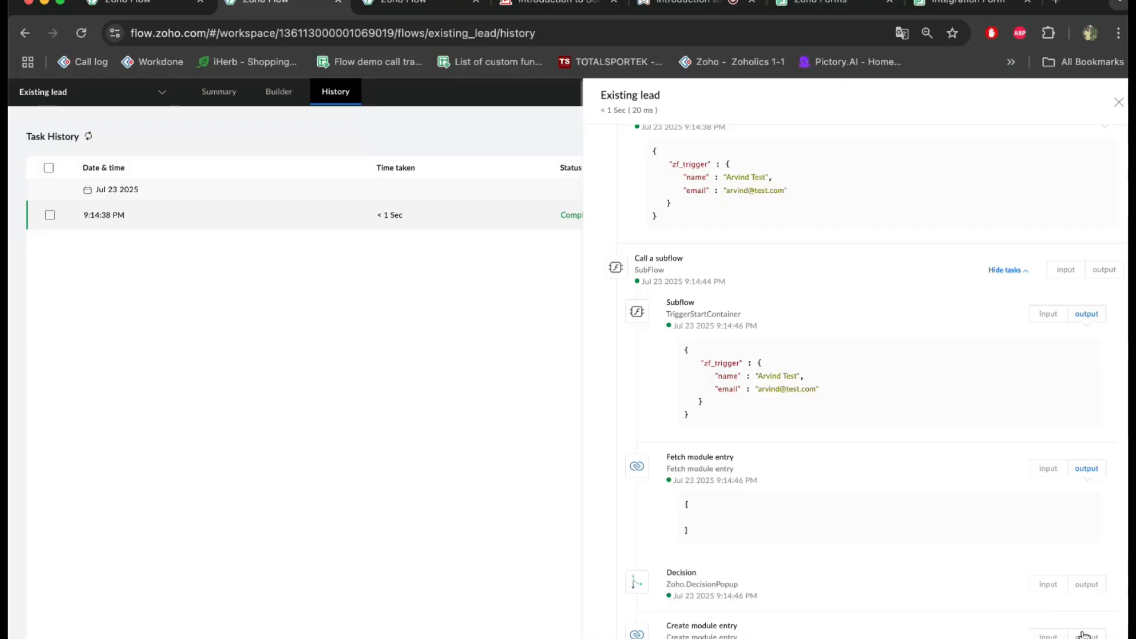
{"action": "scroll", "coordinate": [1044, 357], "scroll_direction": "up", "scroll_amount": 1}
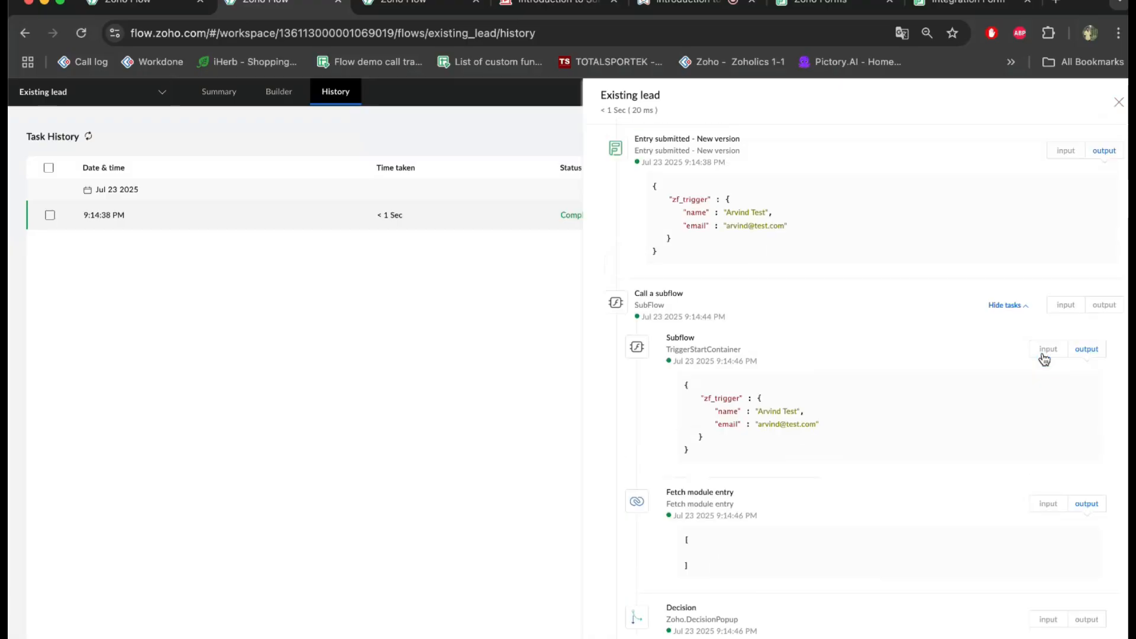
{"action": "left_click", "coordinate": [1022, 306]}
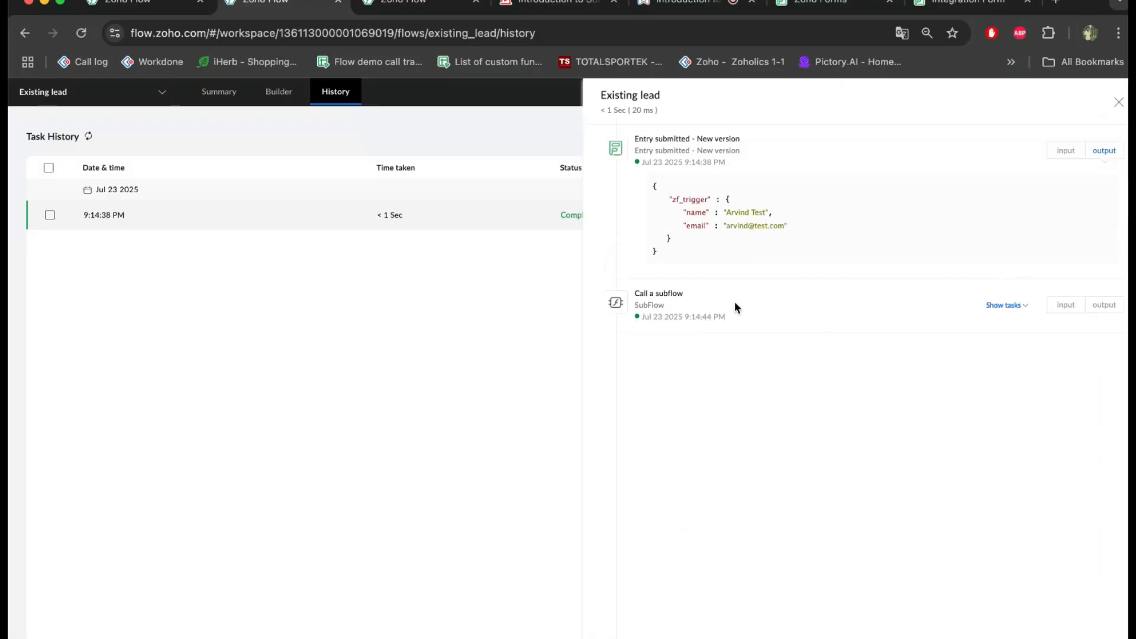
{"action": "left_click", "coordinate": [1119, 103]}
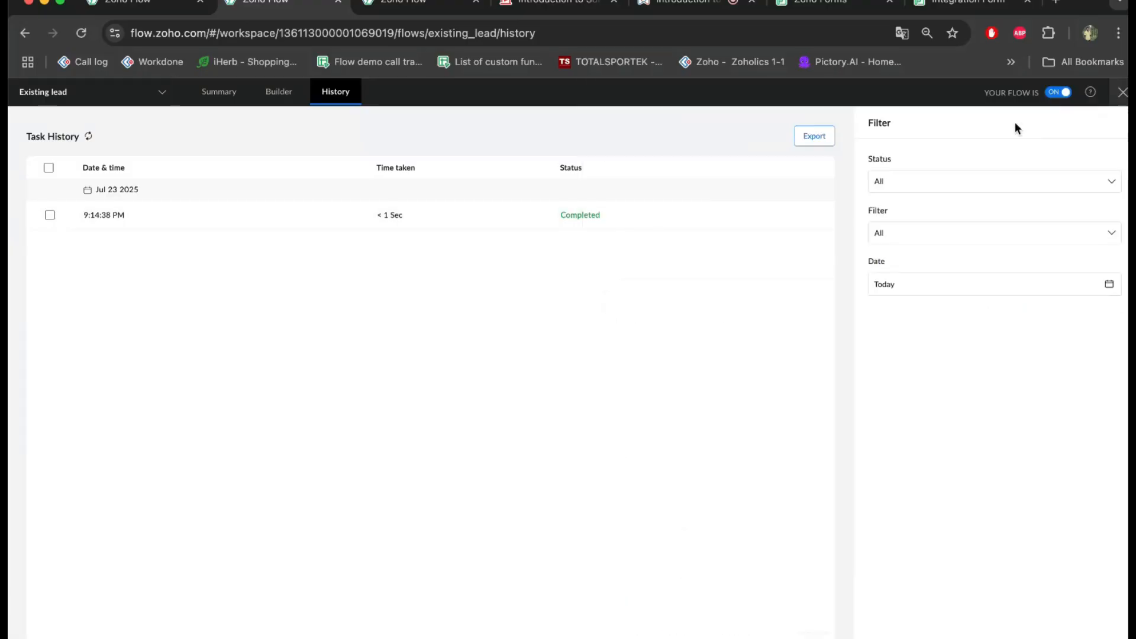
Open the CRM subflow's task history and check the Subflow trigger's output in its execution details.
{"action": "left_click", "coordinate": [423, 7]}
{"action": "left_click", "coordinate": [329, 100]}
{"action": "left_click", "coordinate": [551, 215]}
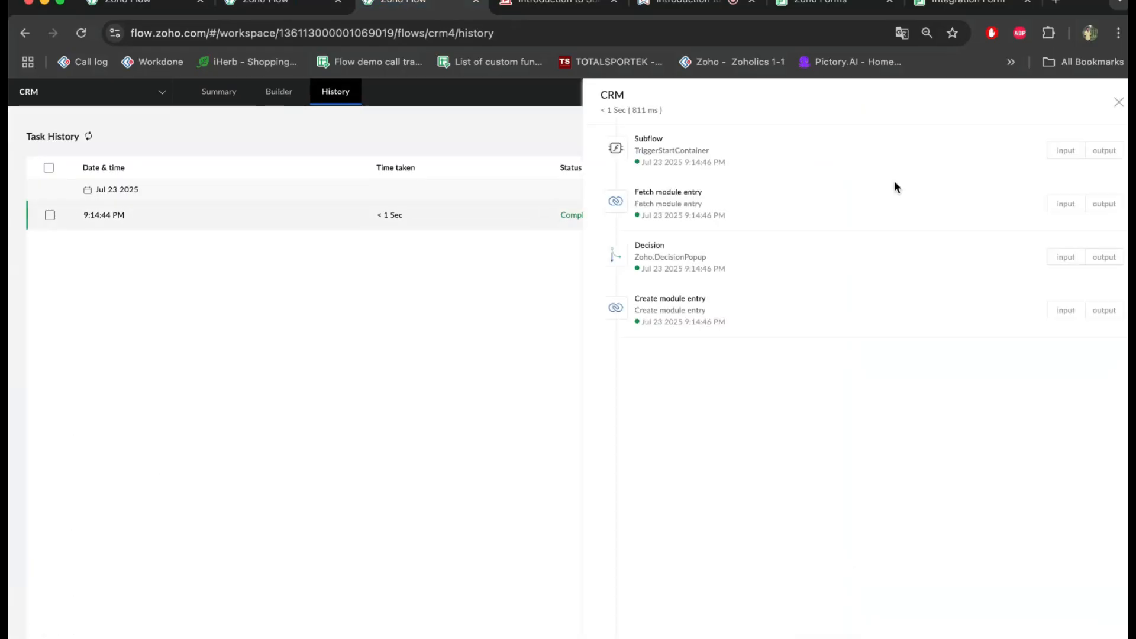
{"action": "left_click", "coordinate": [1102, 152]}
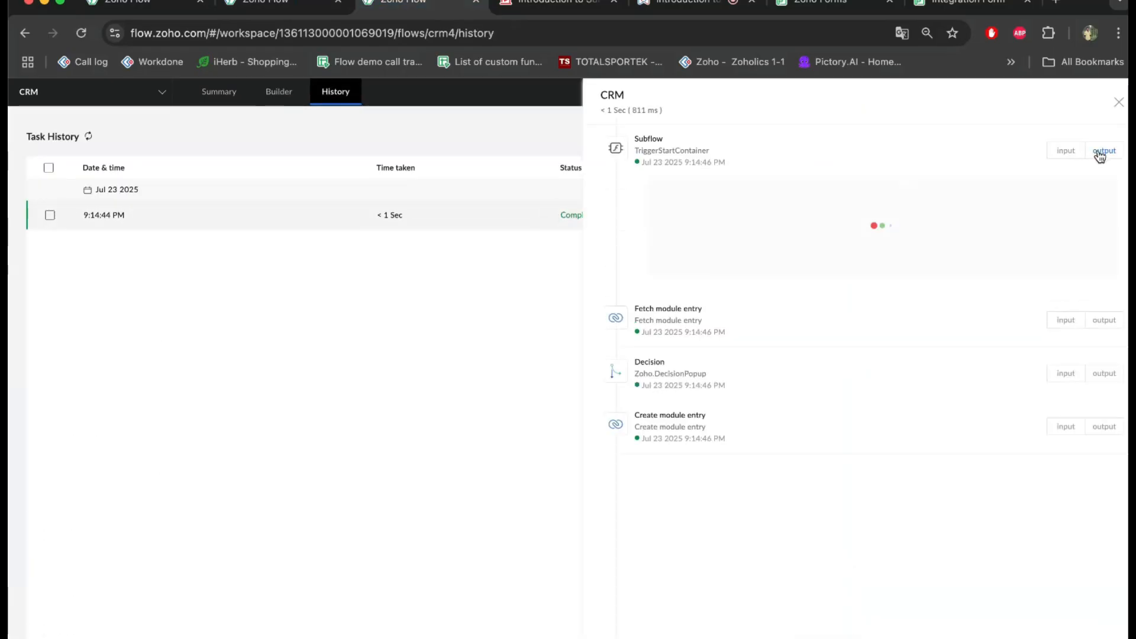
{"action": "left_click", "coordinate": [1118, 103]}
Review the CRM and Existing lead flows in the builder, and check the available forms in Zoho Forms.
{"action": "left_click", "coordinate": [283, 101]}
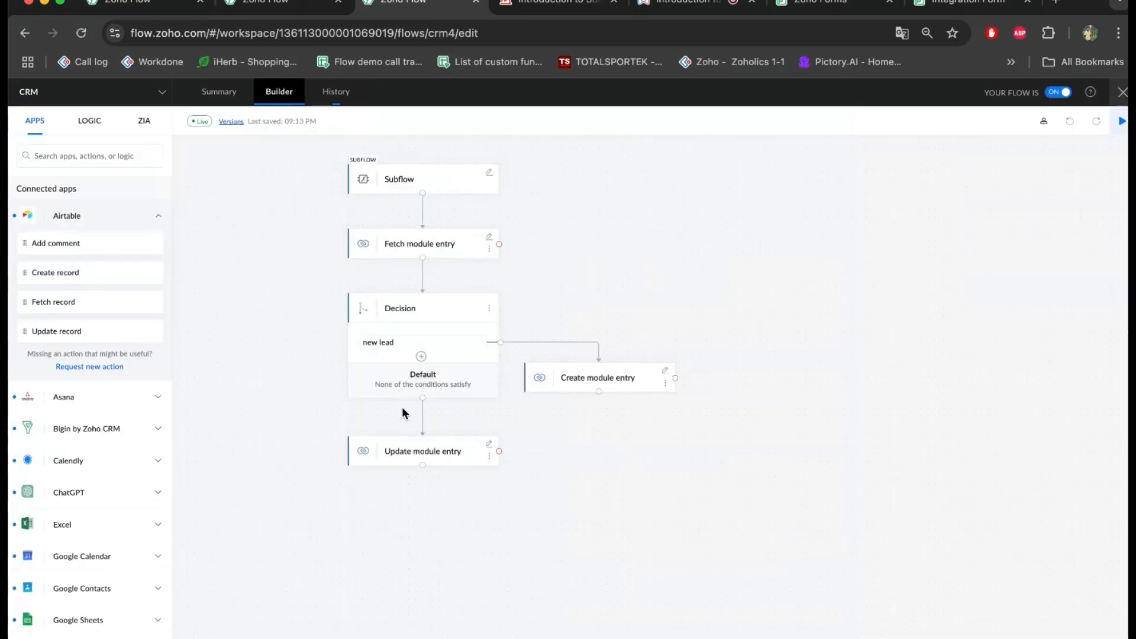
{"action": "left_click", "coordinate": [287, 5]}
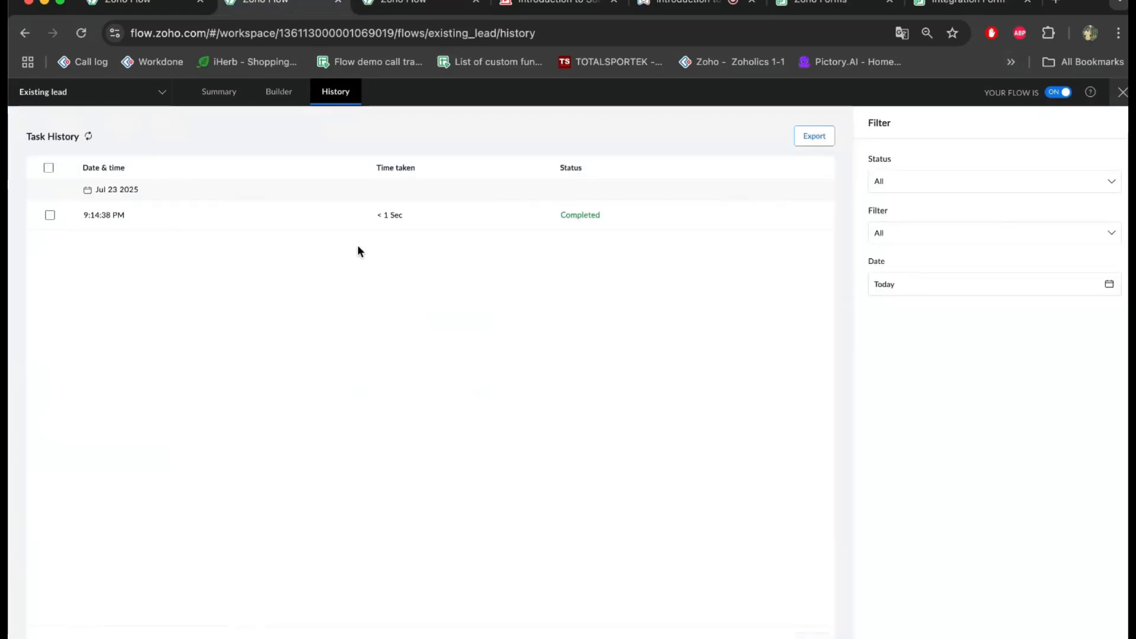
{"action": "left_click", "coordinate": [276, 106]}
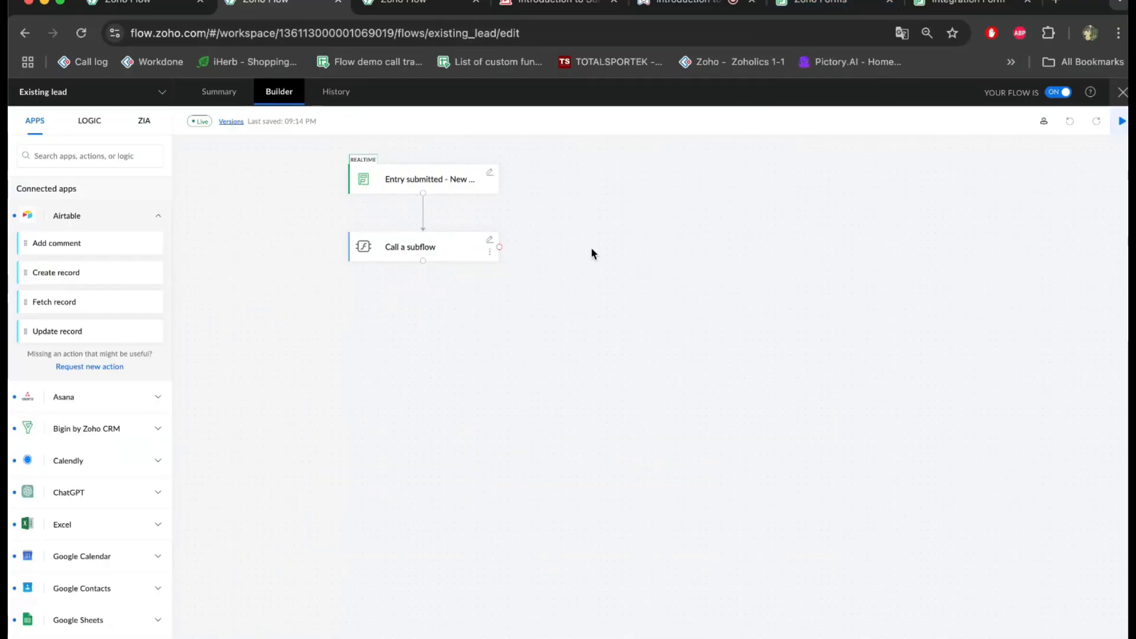
{"action": "left_click", "coordinate": [799, 3]}
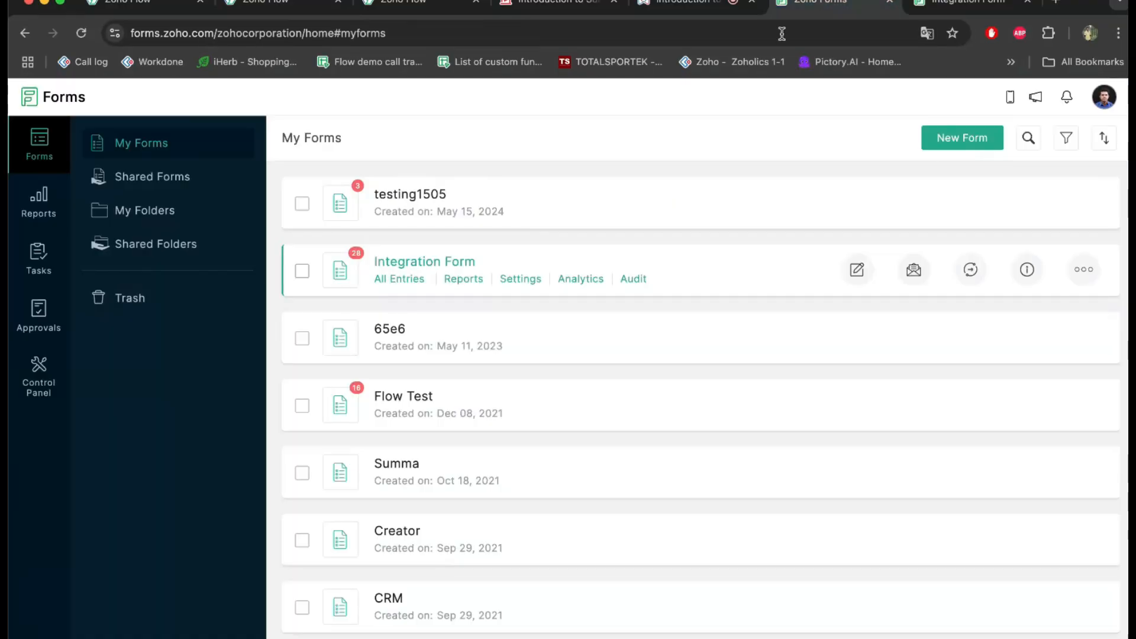
Return to Zoho Flow, leave the Existing lead flow and create a flow named "second form" in the Subflow folder.
{"action": "left_click", "coordinate": [300, 3]}
{"action": "left_click", "coordinate": [1122, 91]}
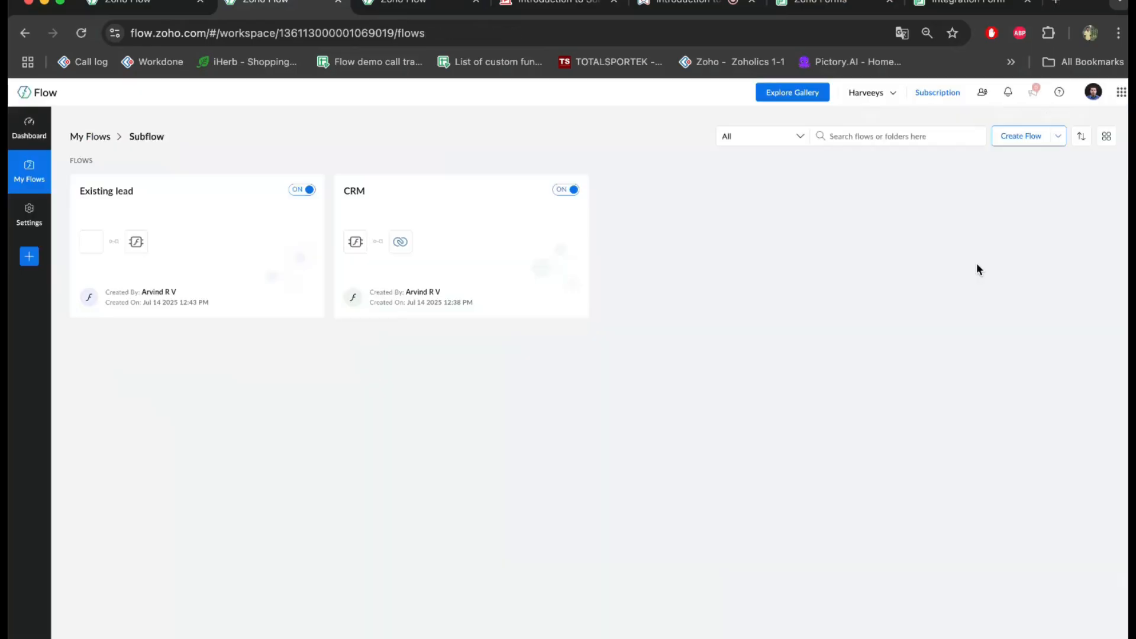
{"action": "left_click", "coordinate": [1004, 147]}
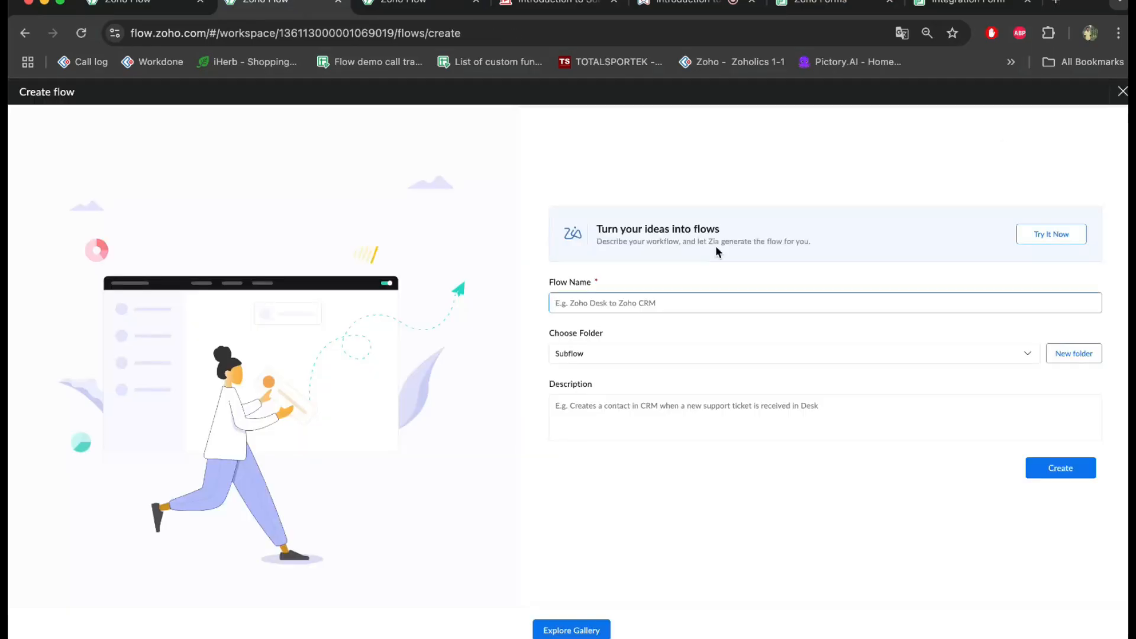
{"action": "type", "text": "second form"}
{"action": "left_click", "coordinate": [1087, 469]}
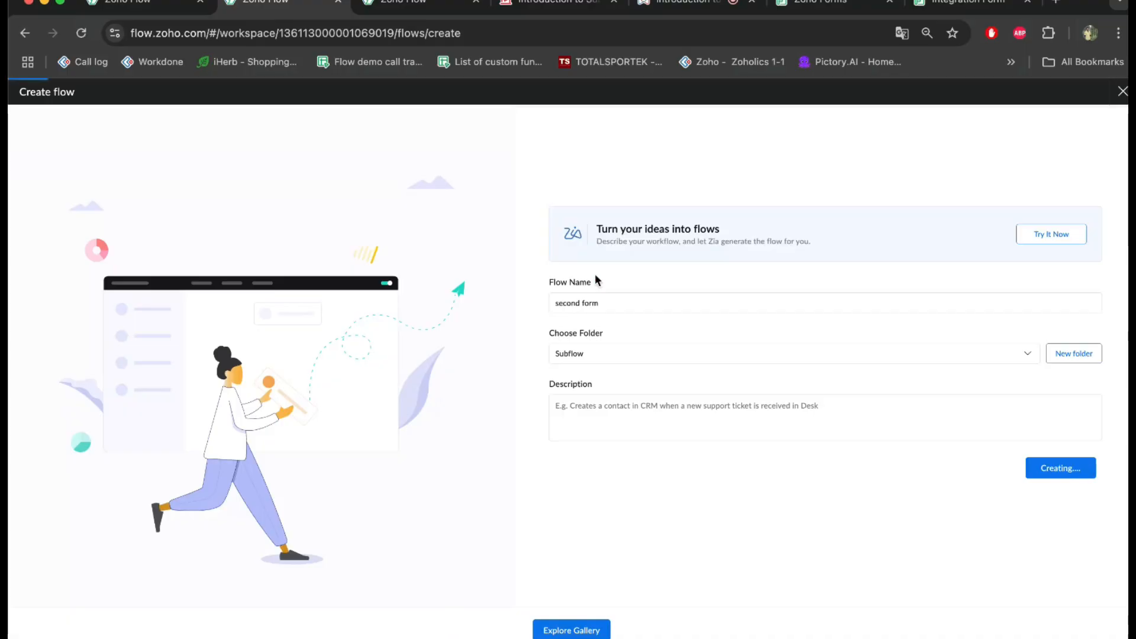
Choose an app trigger for the second form flow, using the Zoho Forms event Entry submitted - New version.
{"action": "scroll", "coordinate": [386, 558], "scroll_direction": "down", "scroll_amount": 1}
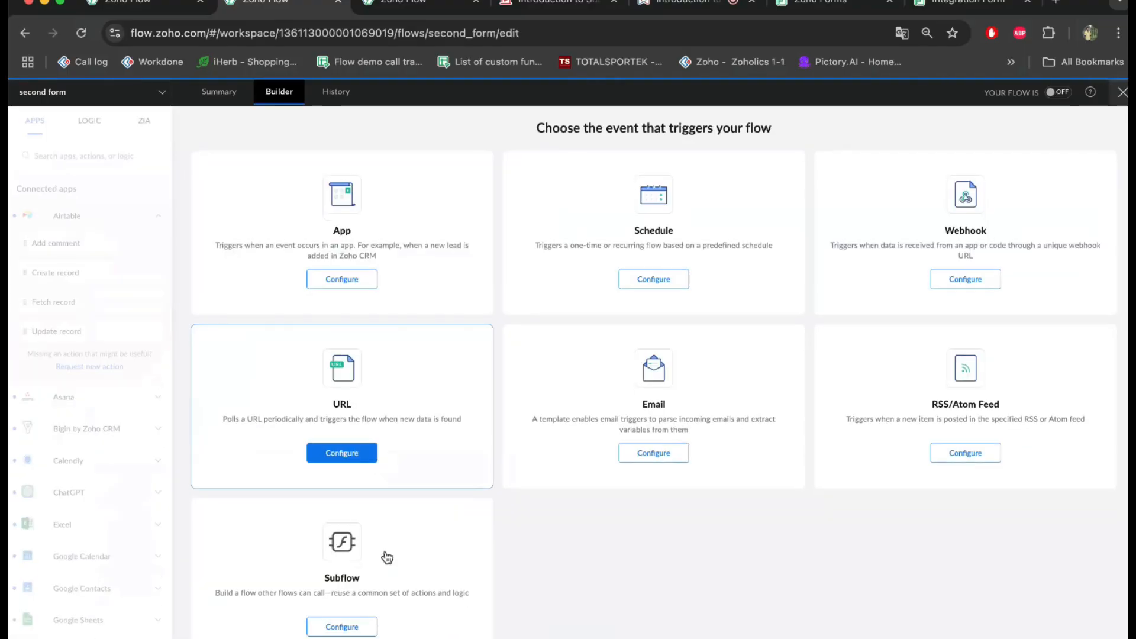
{"action": "scroll", "coordinate": [467, 367], "scroll_direction": "up", "scroll_amount": 1}
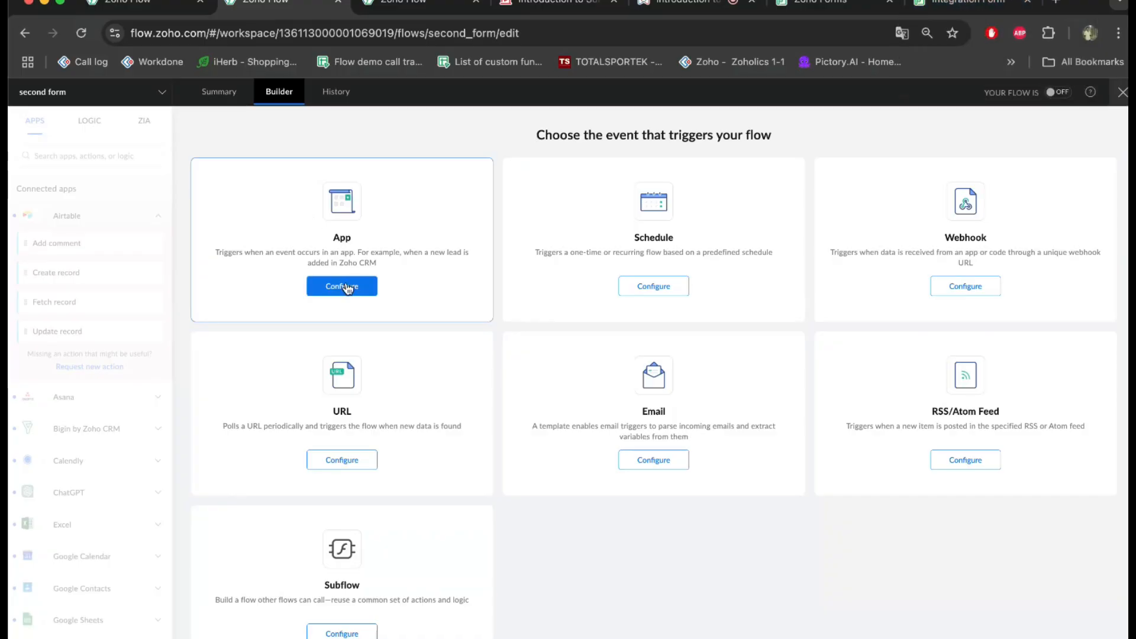
{"action": "left_click", "coordinate": [388, 250]}
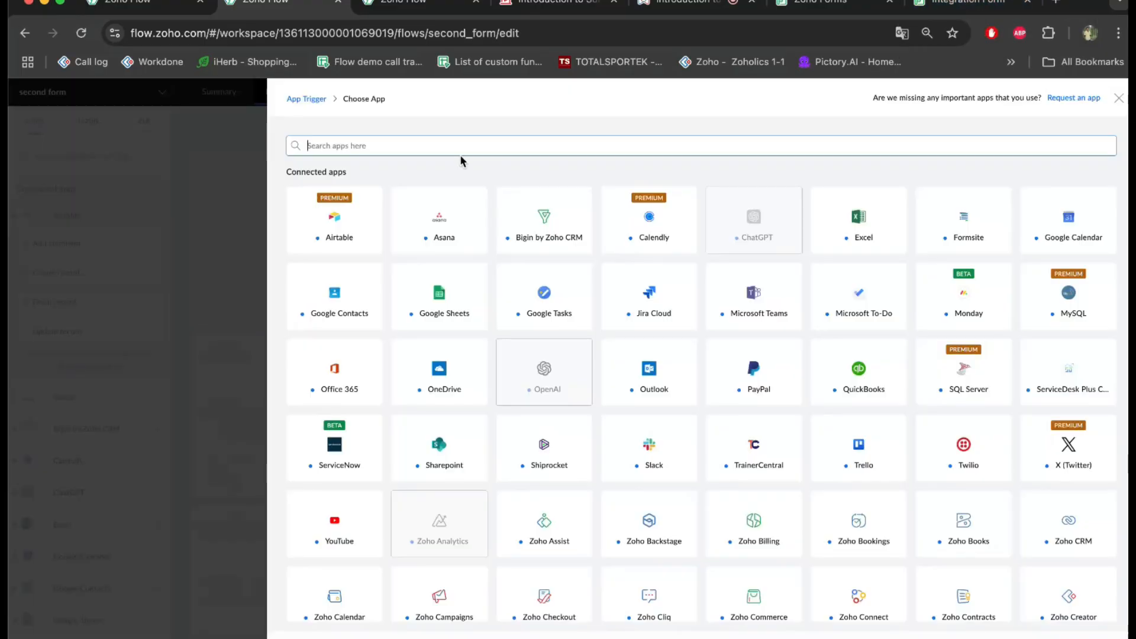
{"action": "type", "text": "zoho form"}
{"action": "left_click", "coordinate": [326, 239]}
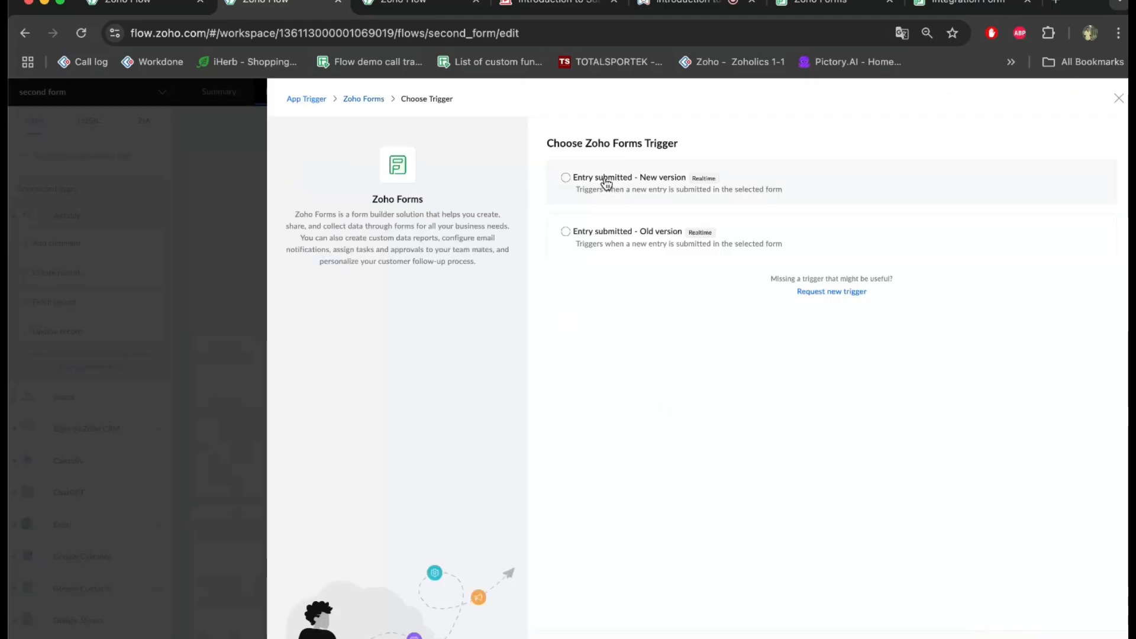
{"action": "left_click", "coordinate": [604, 177]}
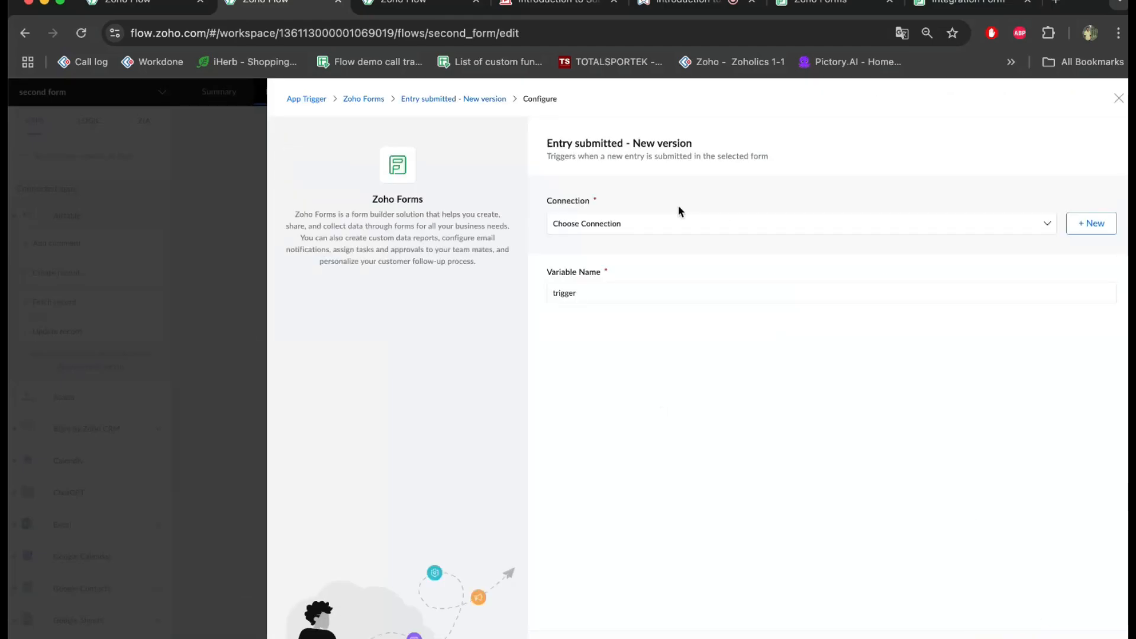
Configure the trigger with the existing Zoho Forms connection and the Flow Test form, and finish it.
{"action": "left_click", "coordinate": [672, 225]}
{"action": "left_click", "coordinate": [637, 264]}
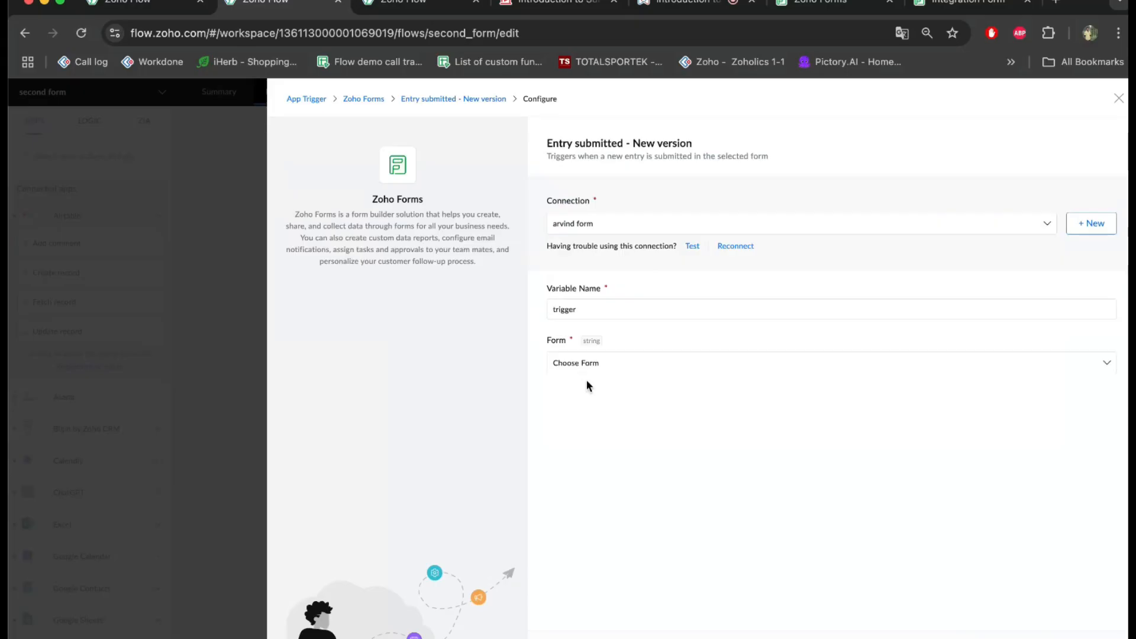
{"action": "left_click", "coordinate": [603, 369]}
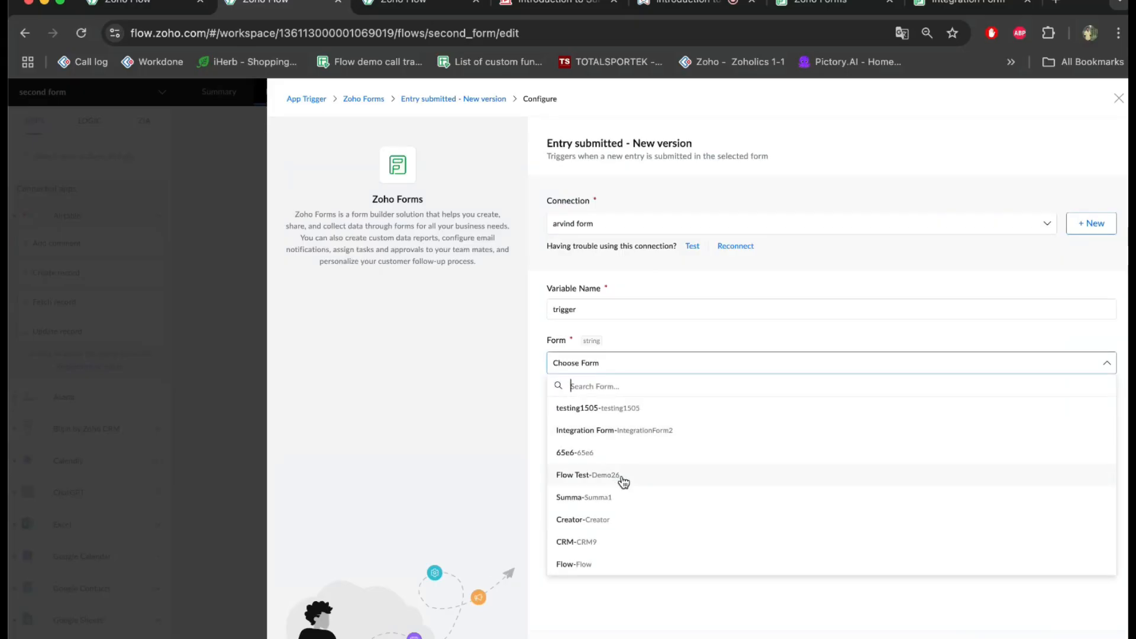
{"action": "left_click", "coordinate": [622, 482]}
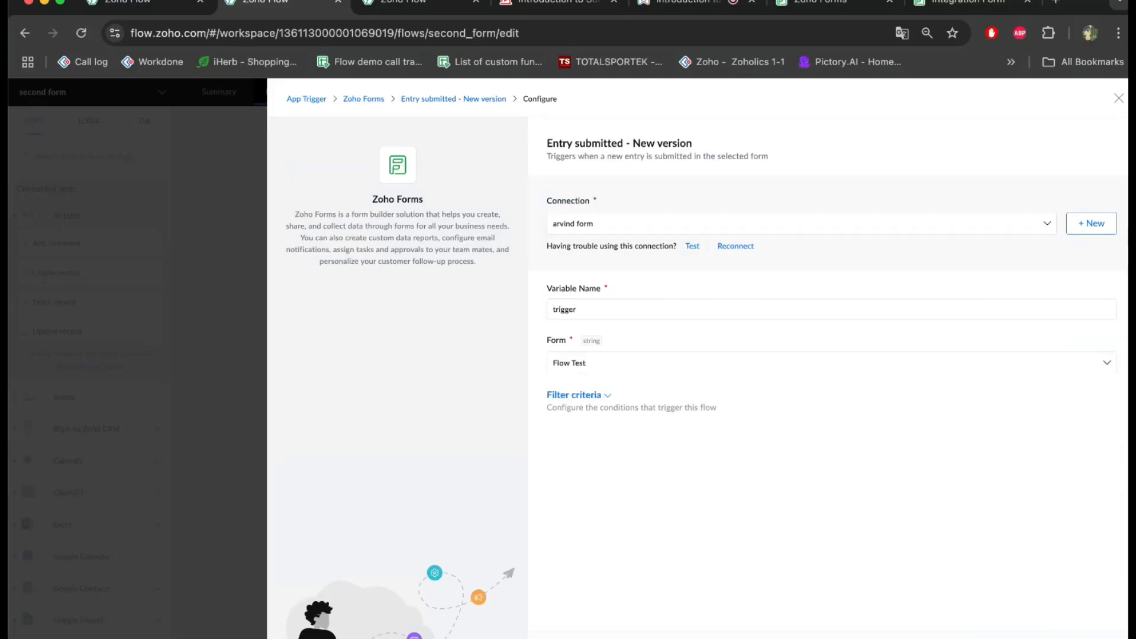
{"action": "key", "text": "Escape"}
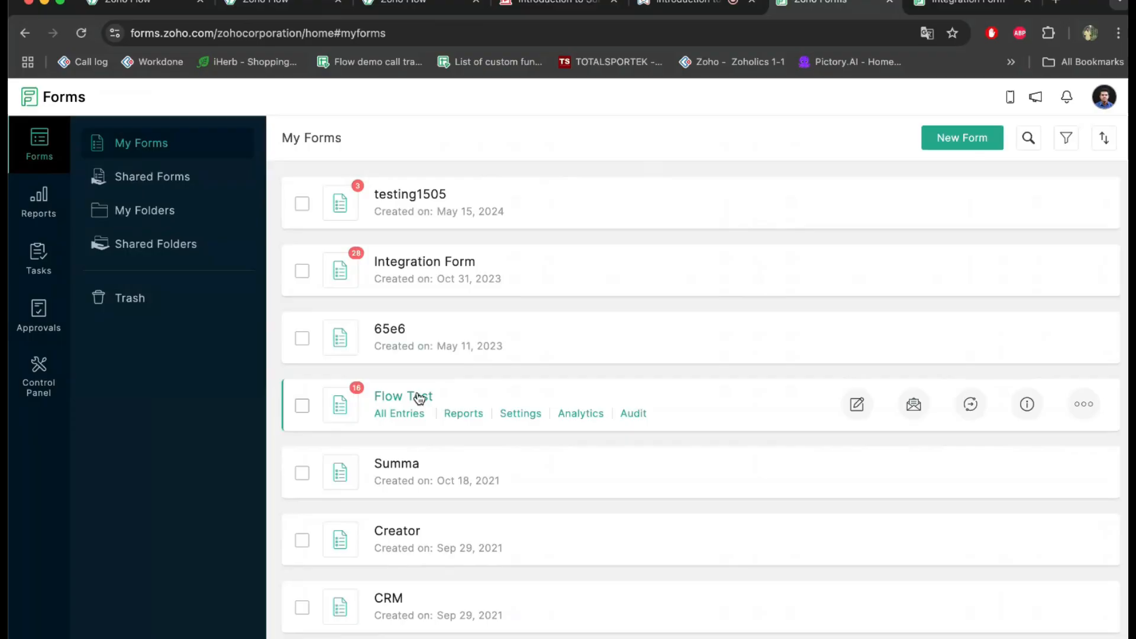
Open the live Flow Test form to check its fields, and return to the second form flow.
{"action": "left_click", "coordinate": [410, 363]}
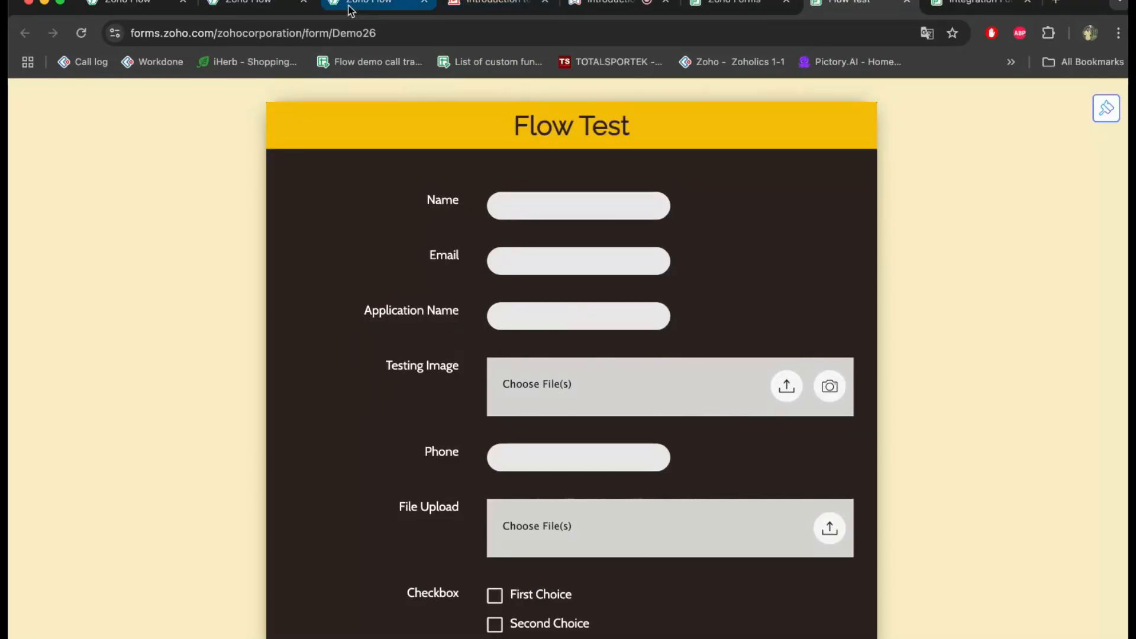
{"action": "left_click", "coordinate": [257, 5]}
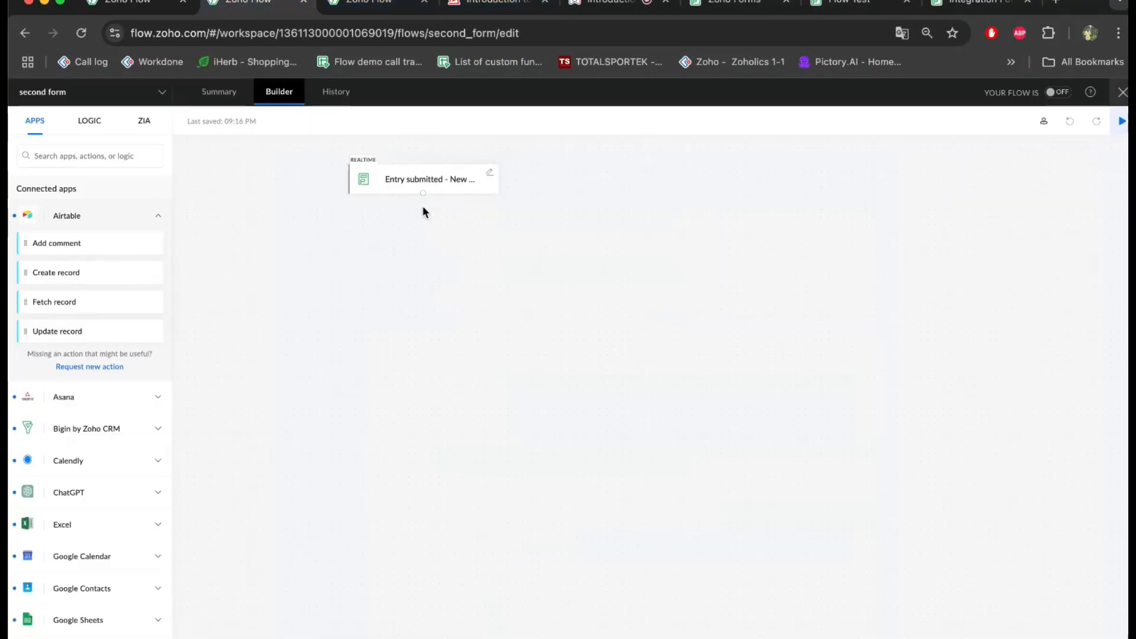
Add a Call a subflow action after the form trigger, choosing the CRM subflow and Continue without waiting.
{"action": "left_click", "coordinate": [90, 120]}
{"action": "left_click_drag", "start_coordinate": [59, 307], "coordinate": [413, 236]}
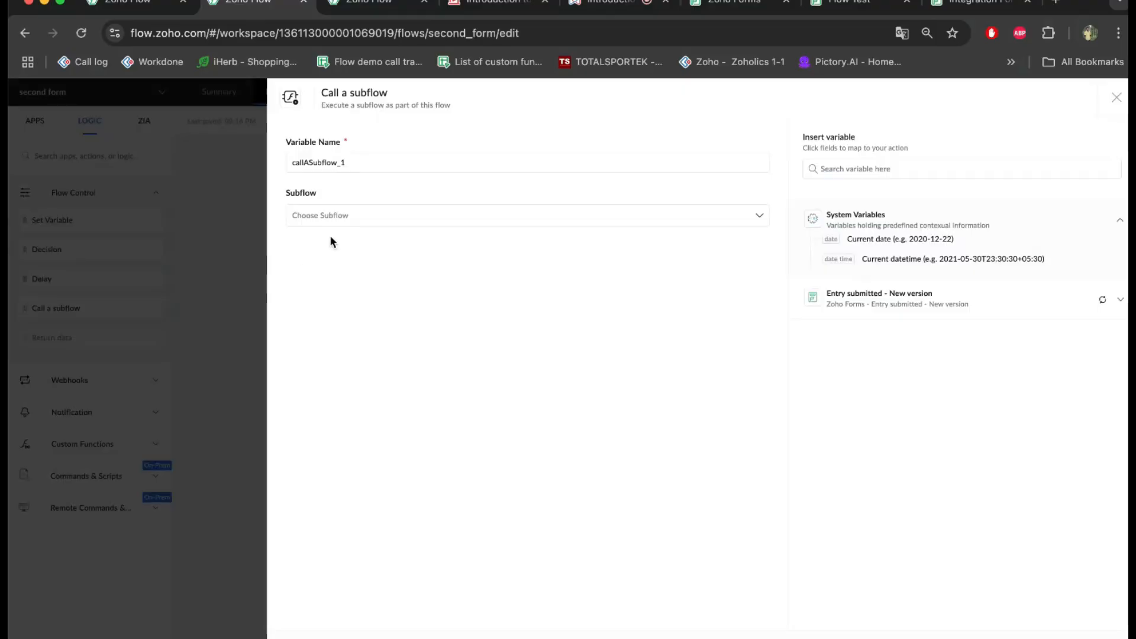
{"action": "left_click", "coordinate": [359, 217]}
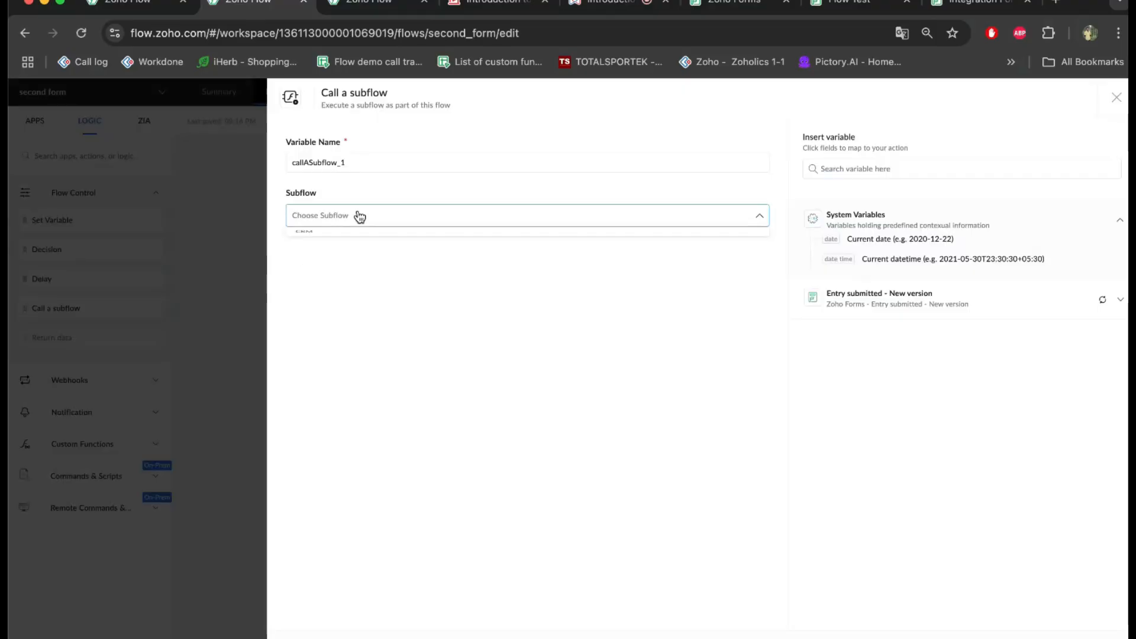
{"action": "left_click", "coordinate": [356, 243]}
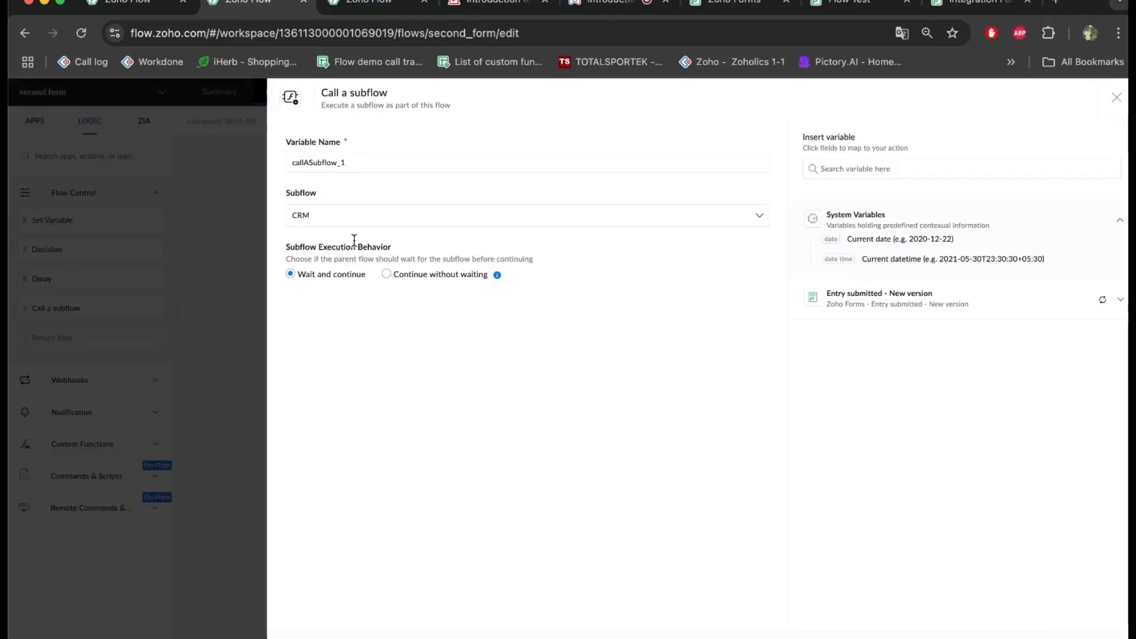
{"action": "left_click", "coordinate": [386, 275]}
Map the subflow's name and email input fields to the Name and Email variables of the form entry trigger.
{"action": "left_click", "coordinate": [340, 355]}
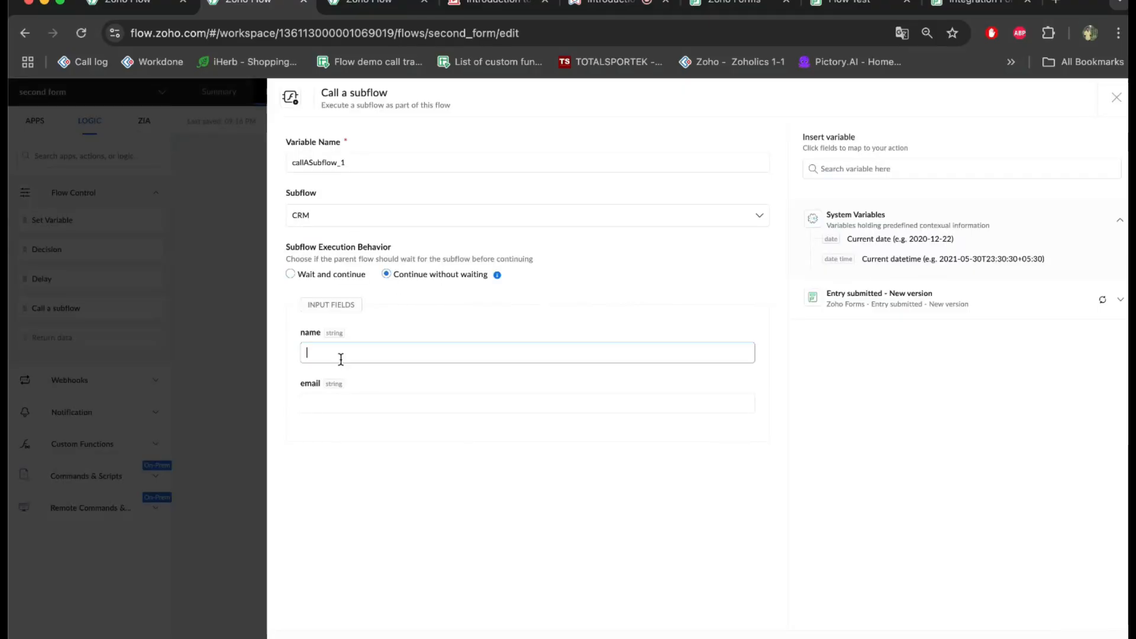
{"action": "left_click", "coordinate": [875, 299]}
{"action": "scroll", "coordinate": [880, 367], "scroll_direction": "down", "scroll_amount": 1}
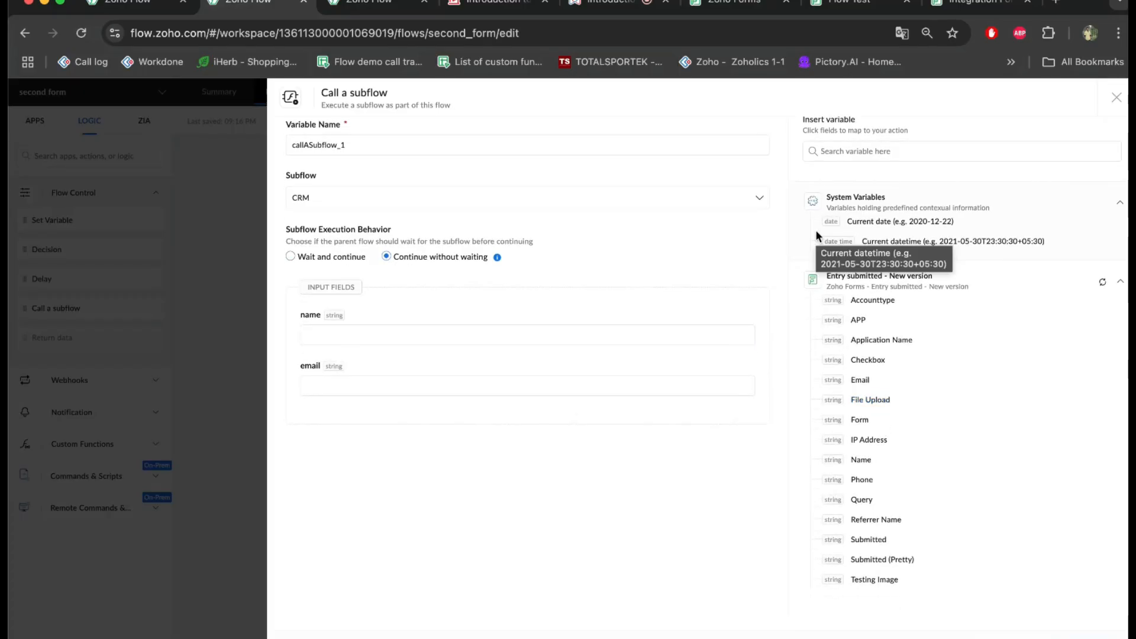
{"action": "left_click", "coordinate": [523, 333]}
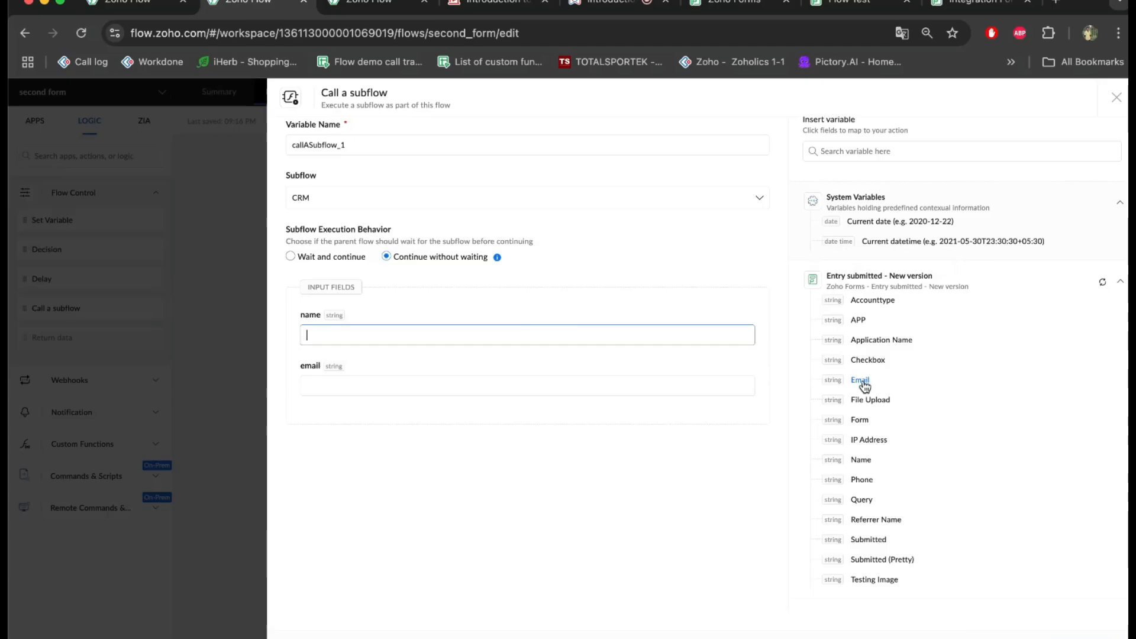
{"action": "left_click", "coordinate": [861, 459]}
{"action": "left_click", "coordinate": [609, 388]}
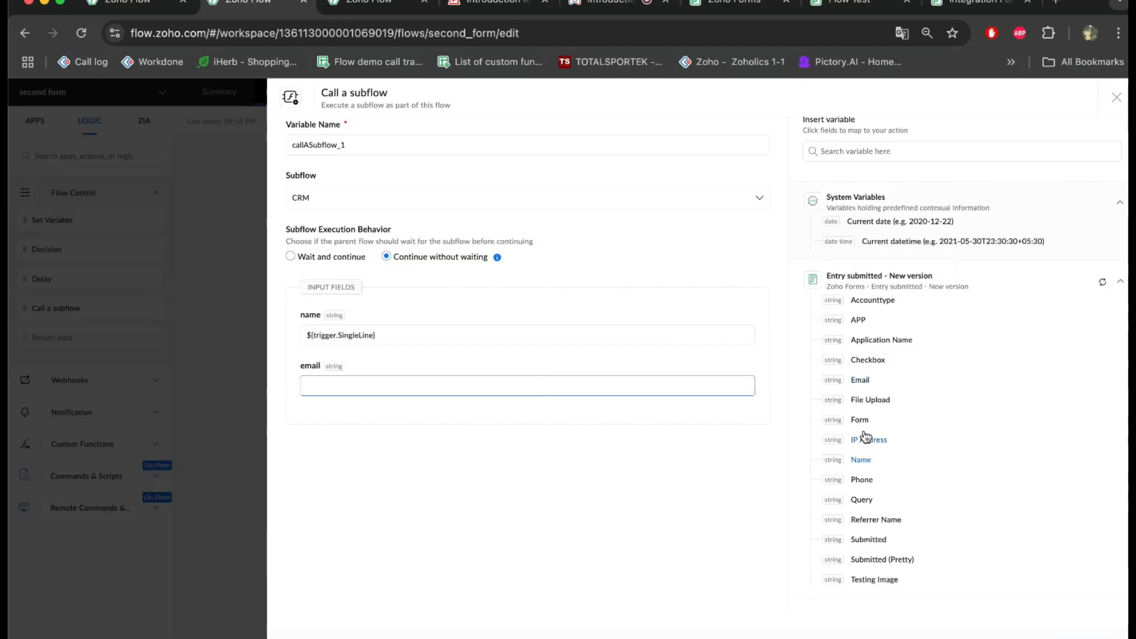
{"action": "left_click", "coordinate": [861, 380]}
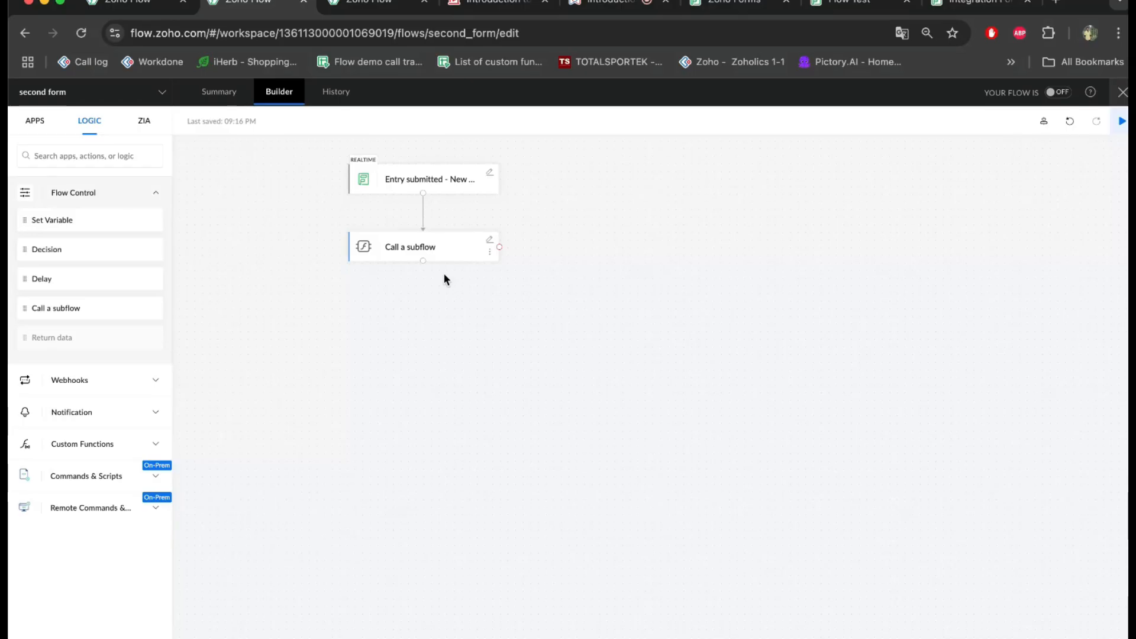
Examine the CRM subflow and the output parameters defined in its trigger.
{"action": "left_click", "coordinate": [369, 3]}
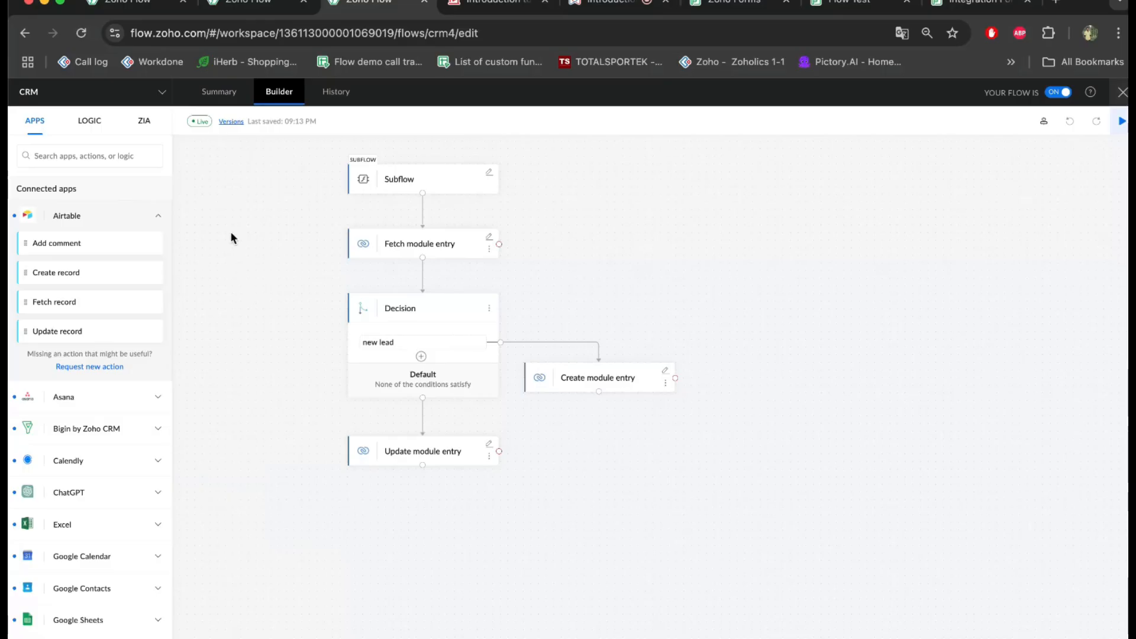
{"action": "left_click", "coordinate": [249, 5]}
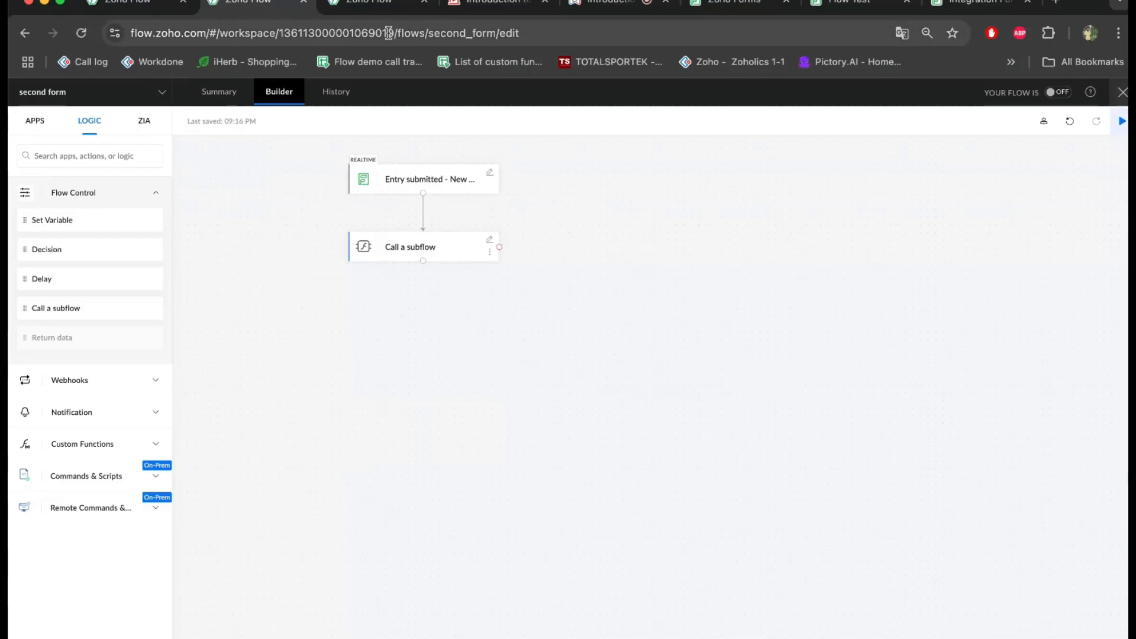
{"action": "left_click", "coordinate": [381, 6]}
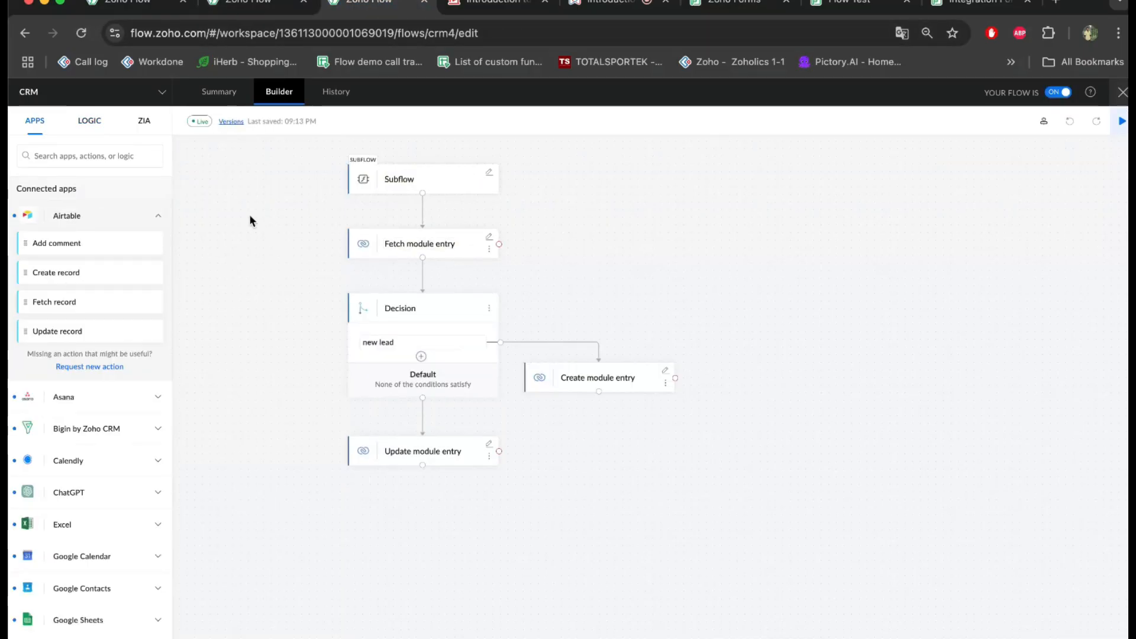
{"action": "left_click", "coordinate": [489, 175]}
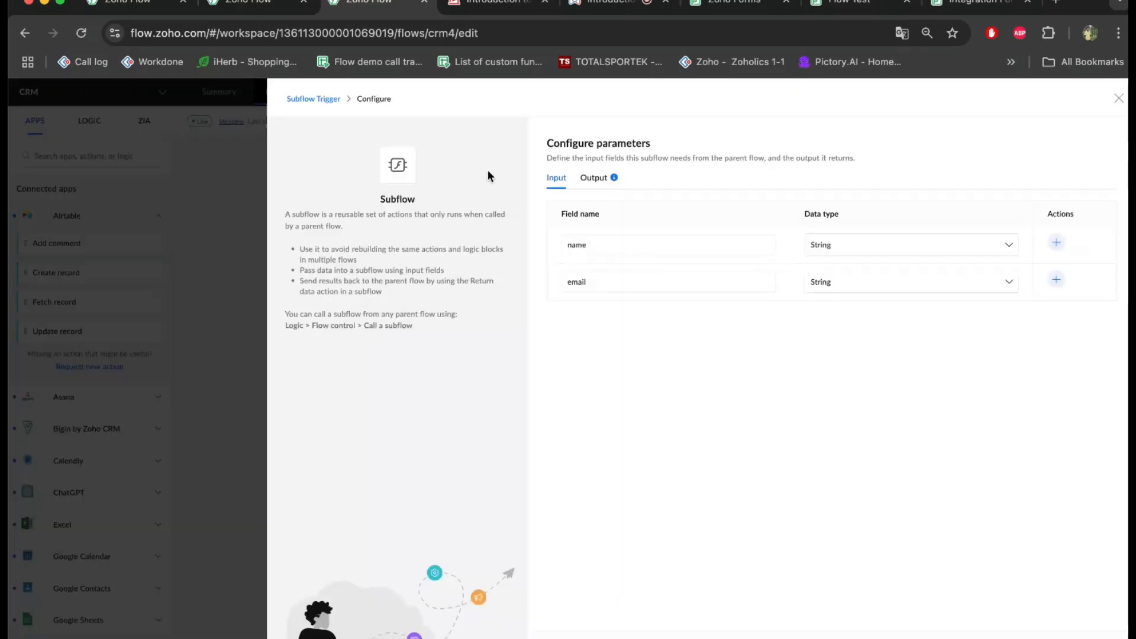
{"action": "left_click", "coordinate": [593, 181]}
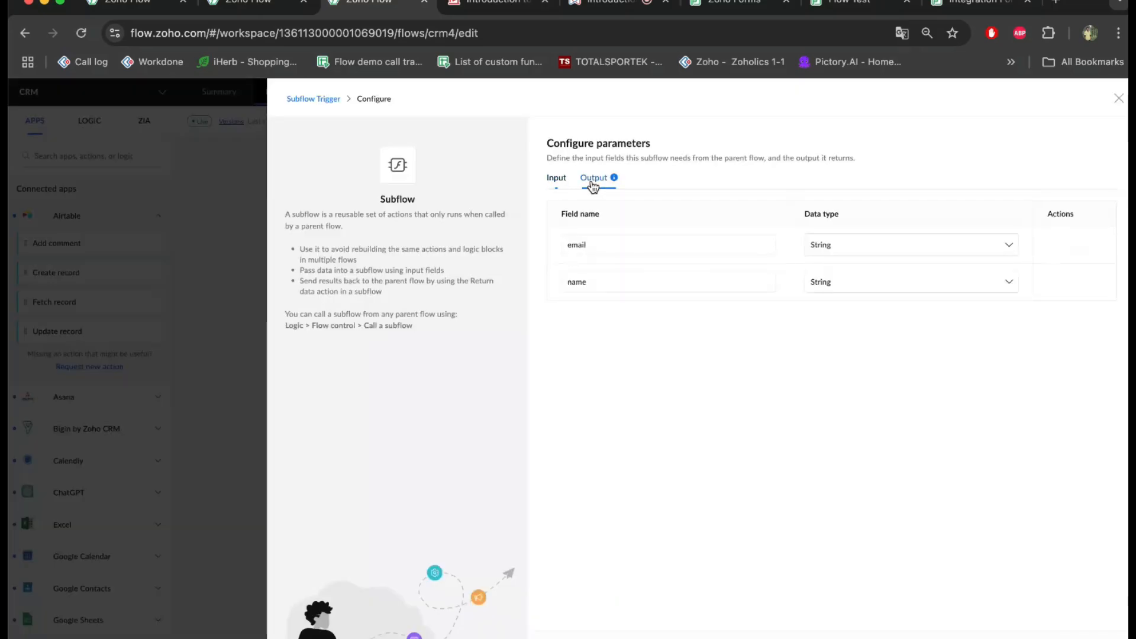
{"action": "left_click", "coordinate": [623, 244]}
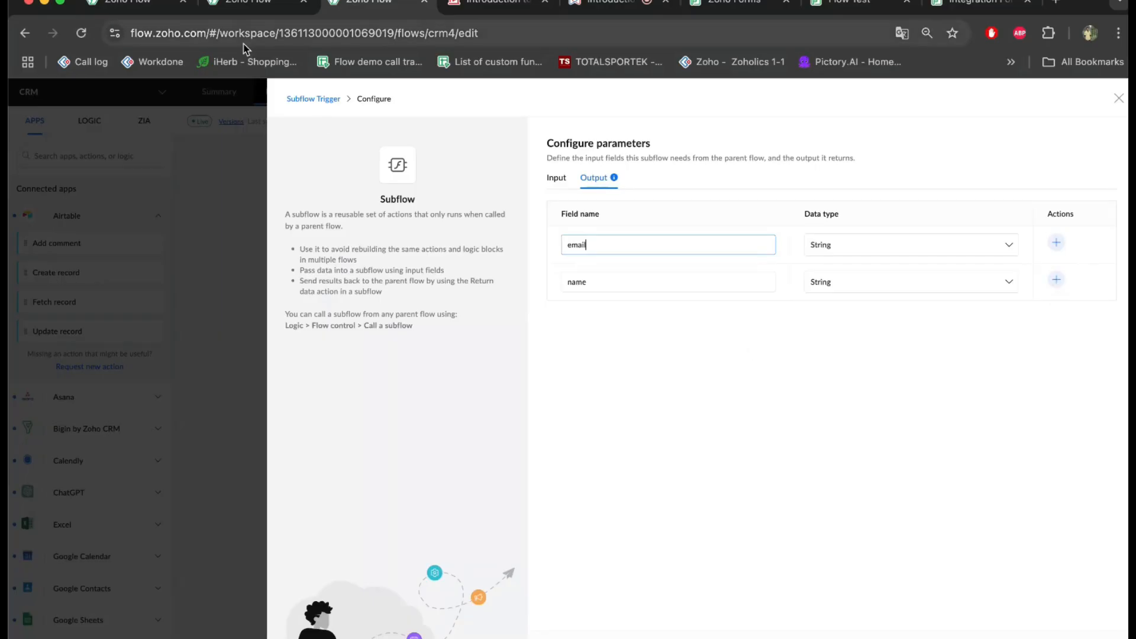
Return to the second form flow and add a Zoho Cliq Message in channel action below Call a subflow.
{"action": "left_click", "coordinate": [248, 7]}
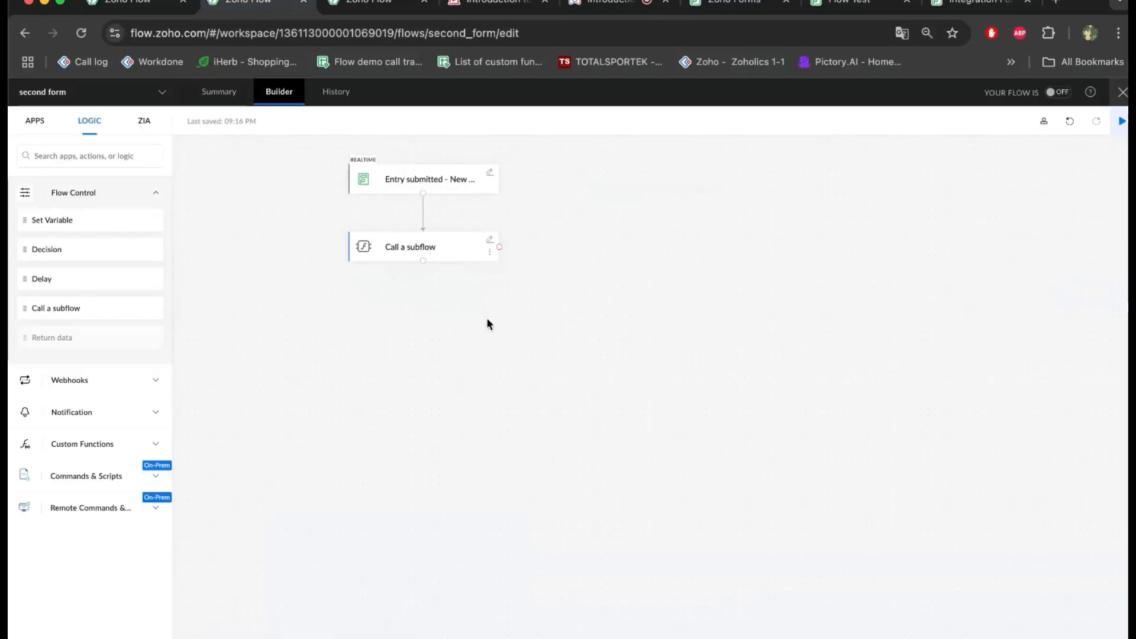
{"action": "left_click", "coordinate": [39, 122]}
{"action": "left_click", "coordinate": [61, 155]}
{"action": "type", "text": "cl"}
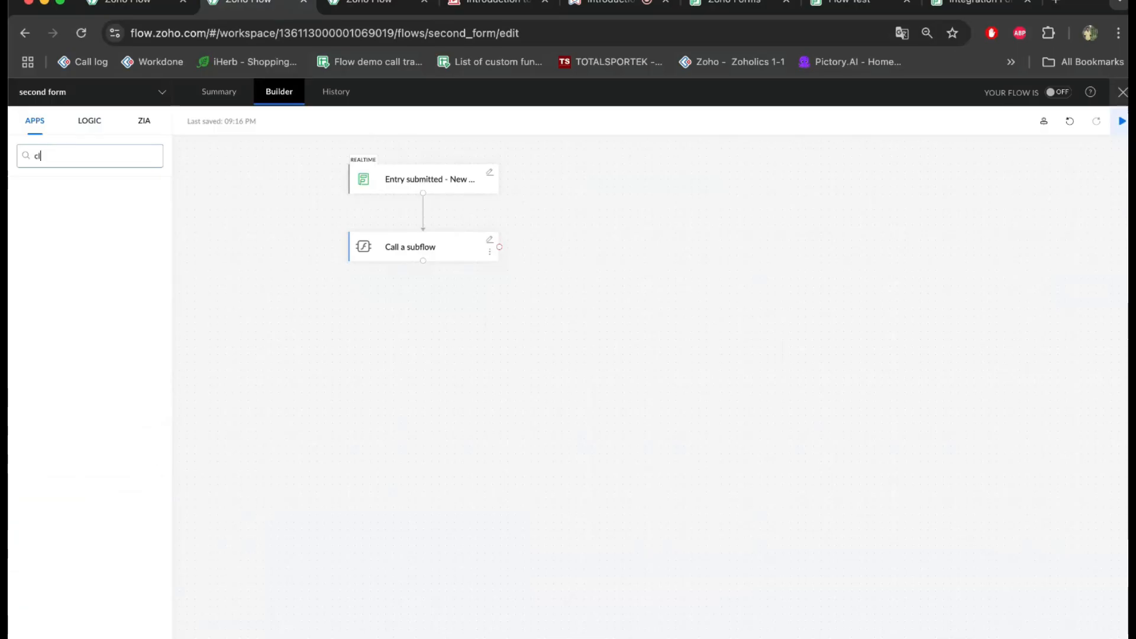
{"action": "type", "text": "iq"}
{"action": "left_click", "coordinate": [76, 216]}
{"action": "scroll", "coordinate": [120, 368], "scroll_direction": "down", "scroll_amount": 2}
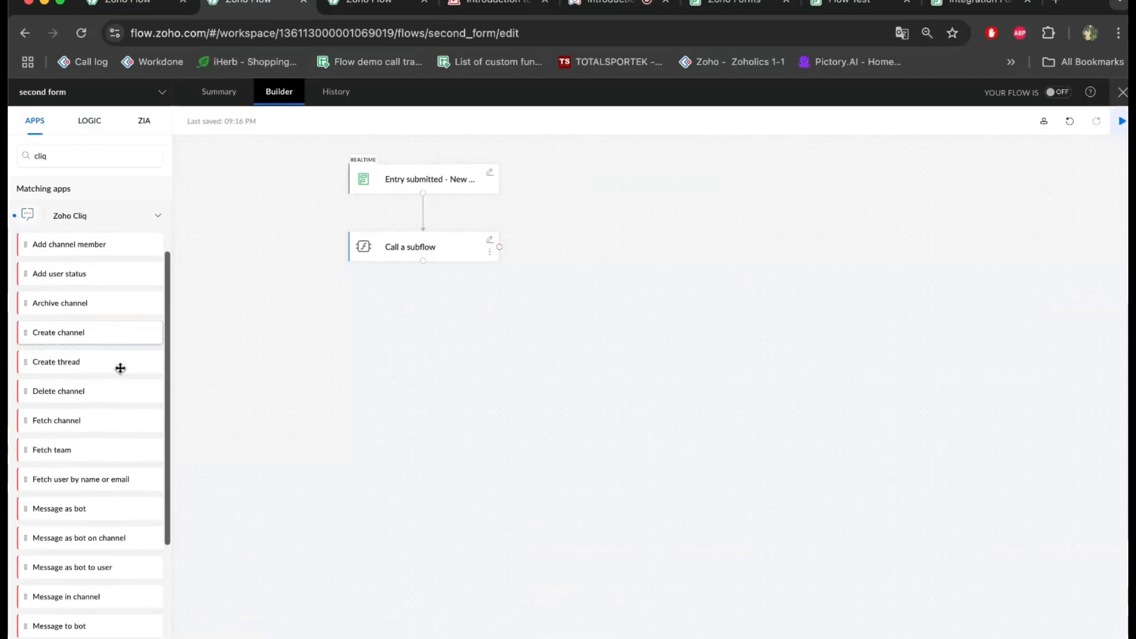
{"action": "scroll", "coordinate": [120, 368], "scroll_direction": "down", "scroll_amount": 3}
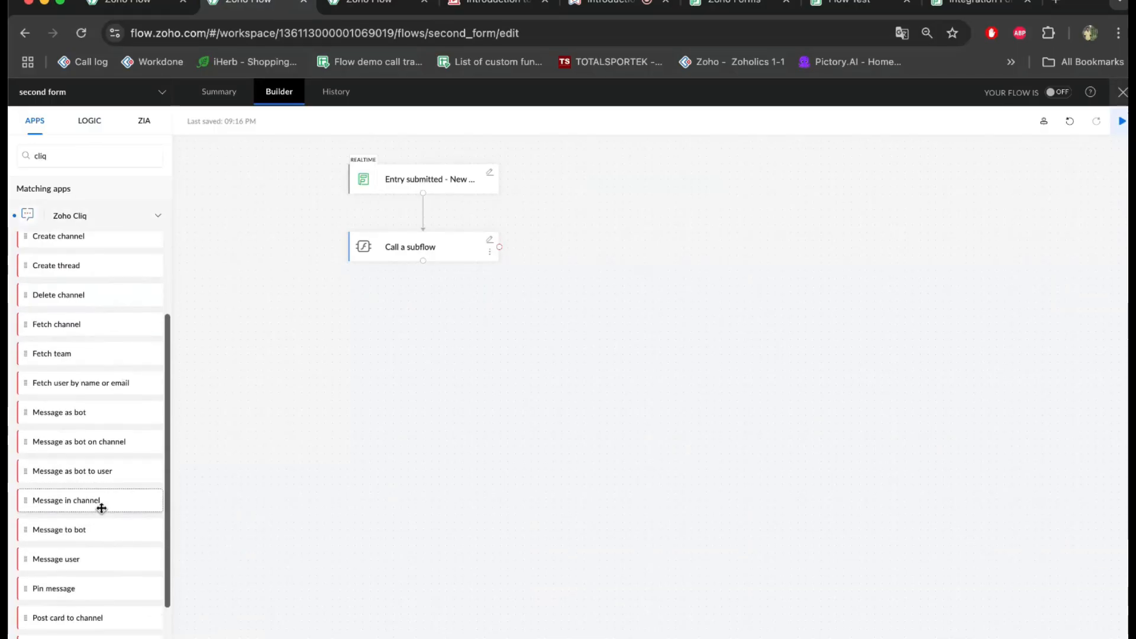
{"action": "left_click_drag", "start_coordinate": [102, 508], "coordinate": [422, 324]}
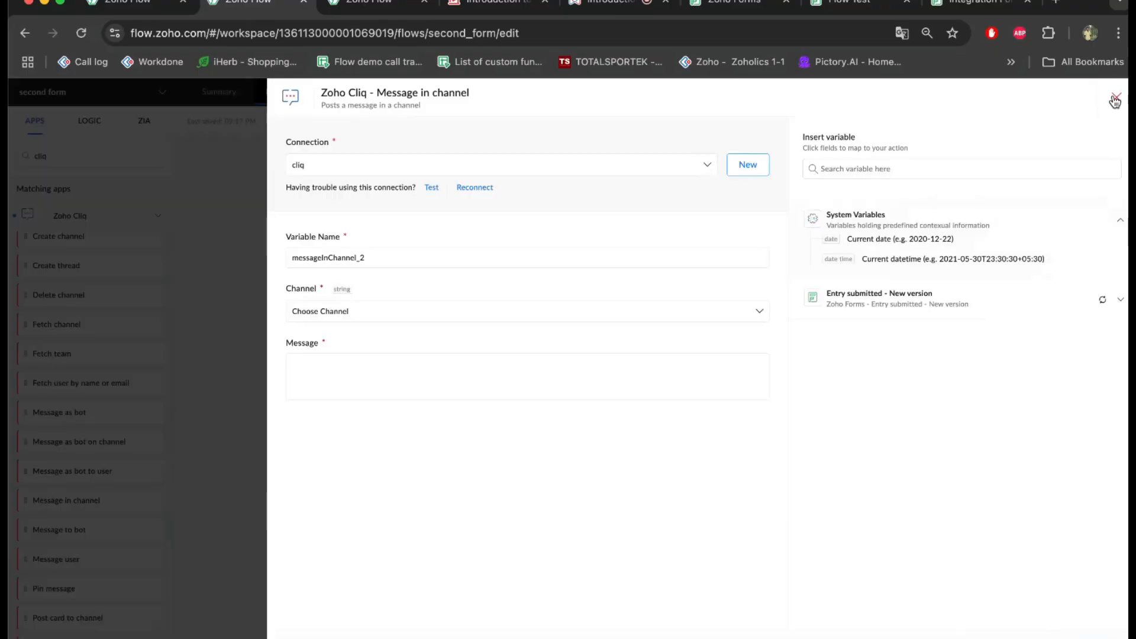
Choose the #Flow Support channel, enter "We" as the message and close the Cliq action's settings.
{"action": "left_click", "coordinate": [372, 314]}
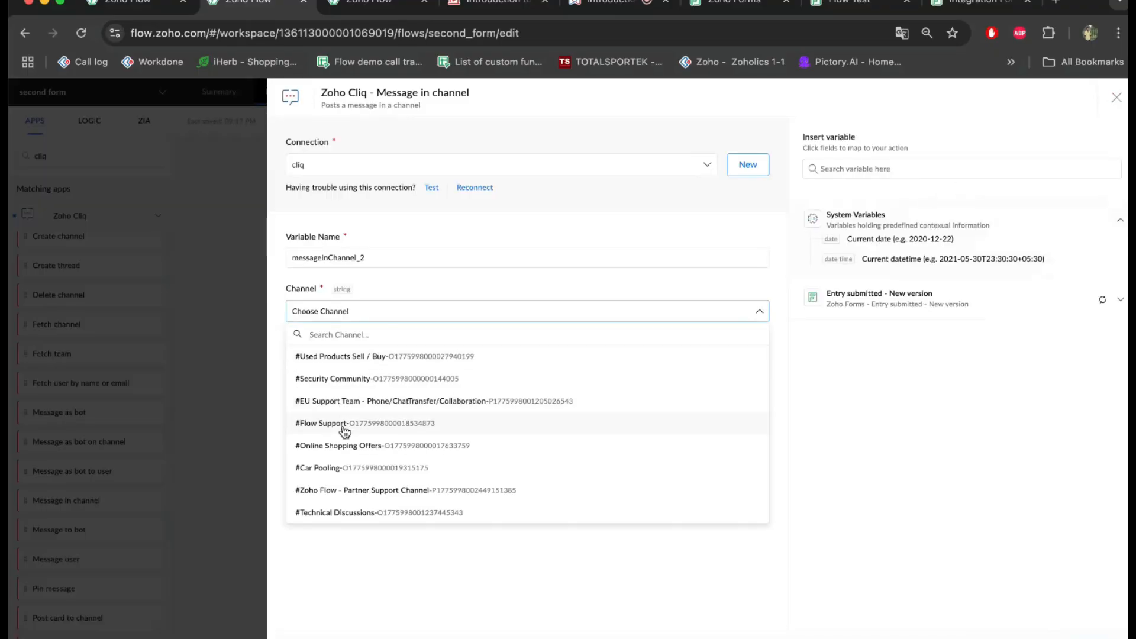
{"action": "left_click", "coordinate": [344, 432]}
{"action": "left_click", "coordinate": [368, 368]}
{"action": "type", "text": "WE"}
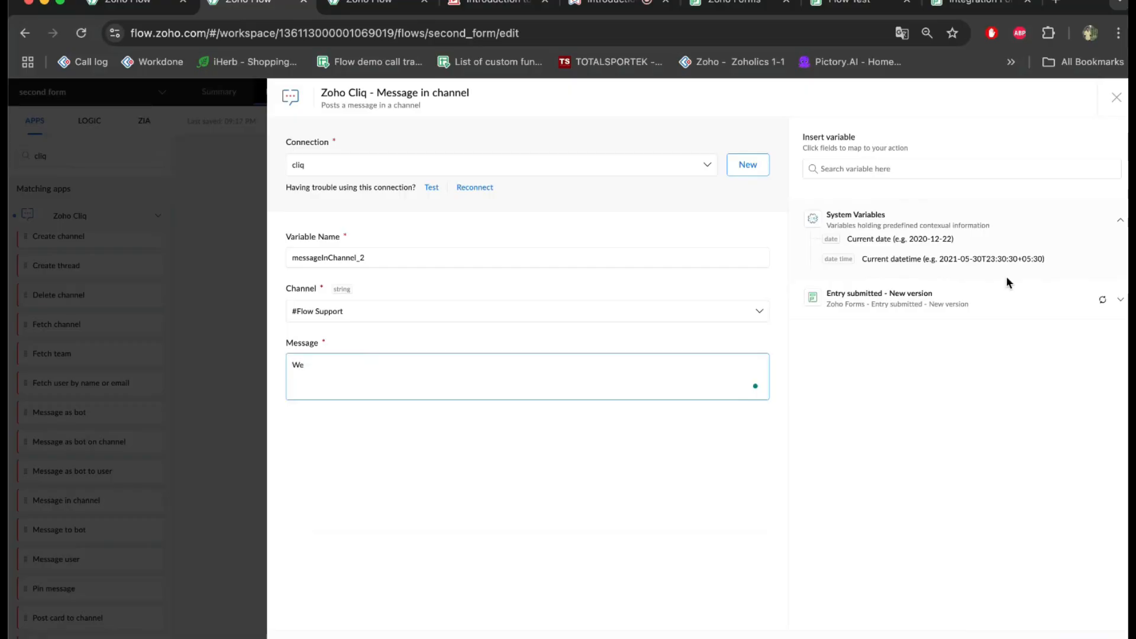
{"action": "left_click", "coordinate": [1117, 97]}
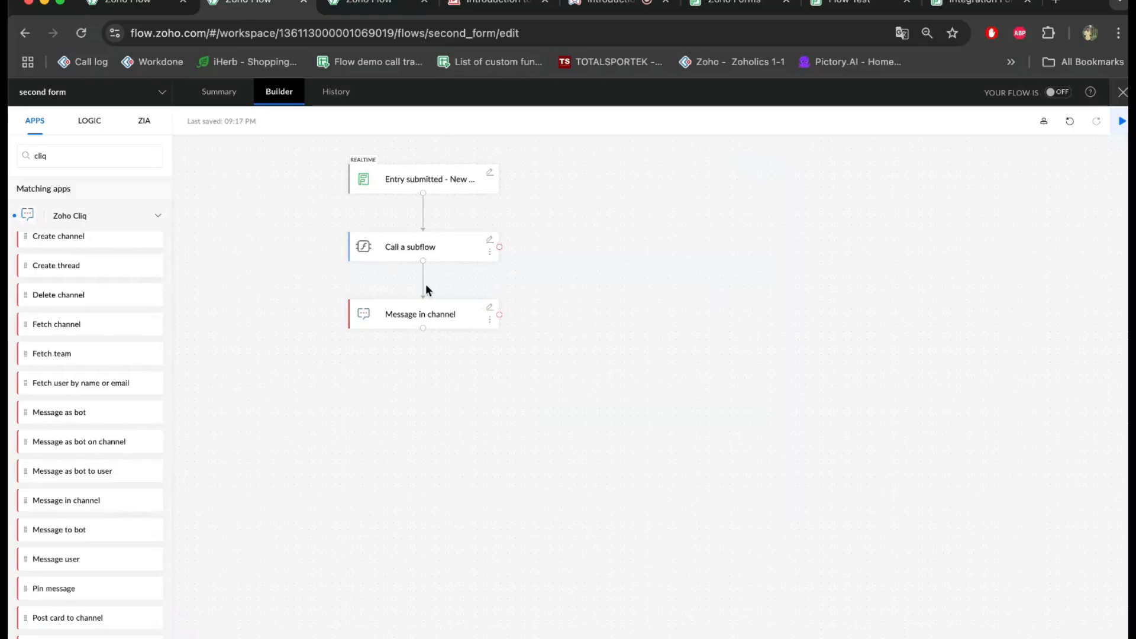
Return to the CRM subflow's trigger settings and add a string output field named lead_id.
{"action": "left_click", "coordinate": [491, 240]}
{"action": "left_click", "coordinate": [369, 5]}
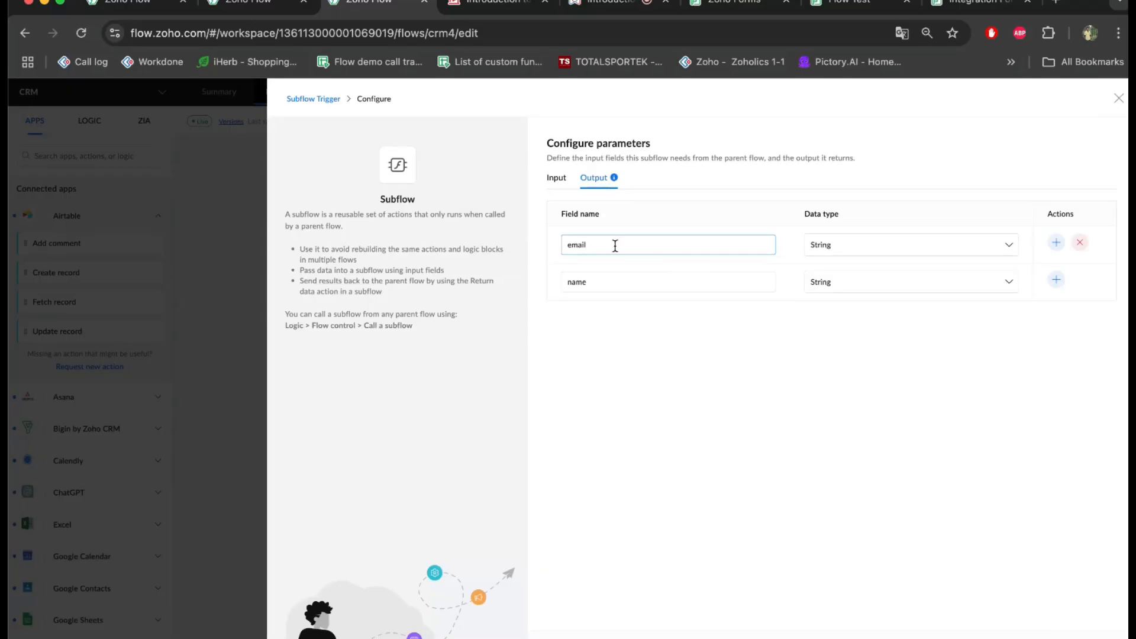
{"action": "left_click", "coordinate": [1057, 281]}
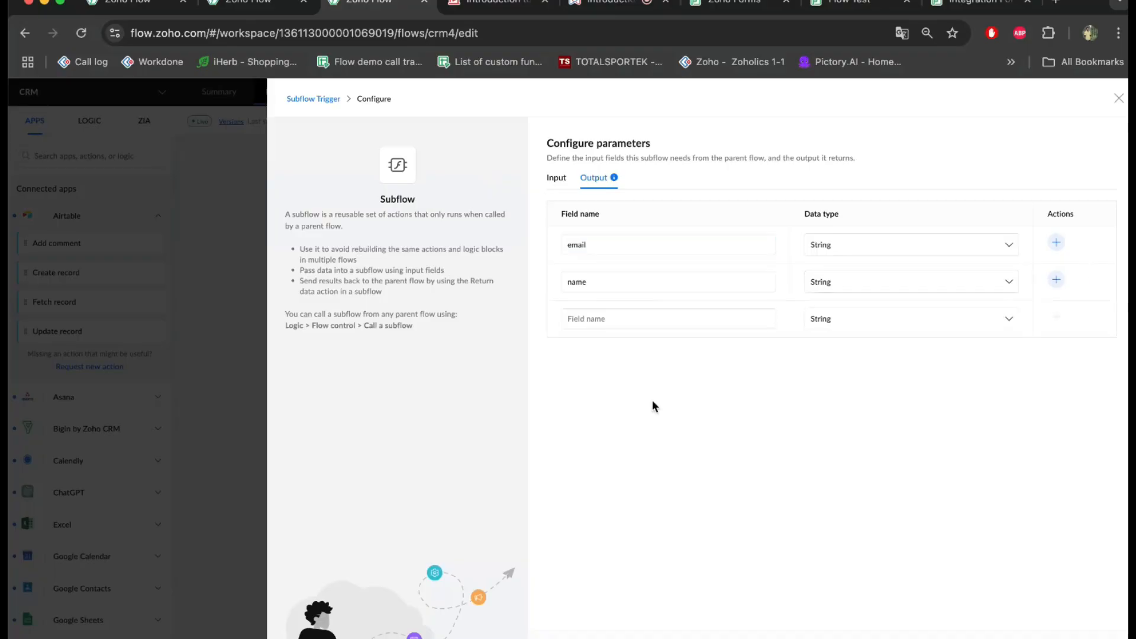
{"action": "left_click", "coordinate": [592, 318]}
{"action": "type", "text": "lead"}
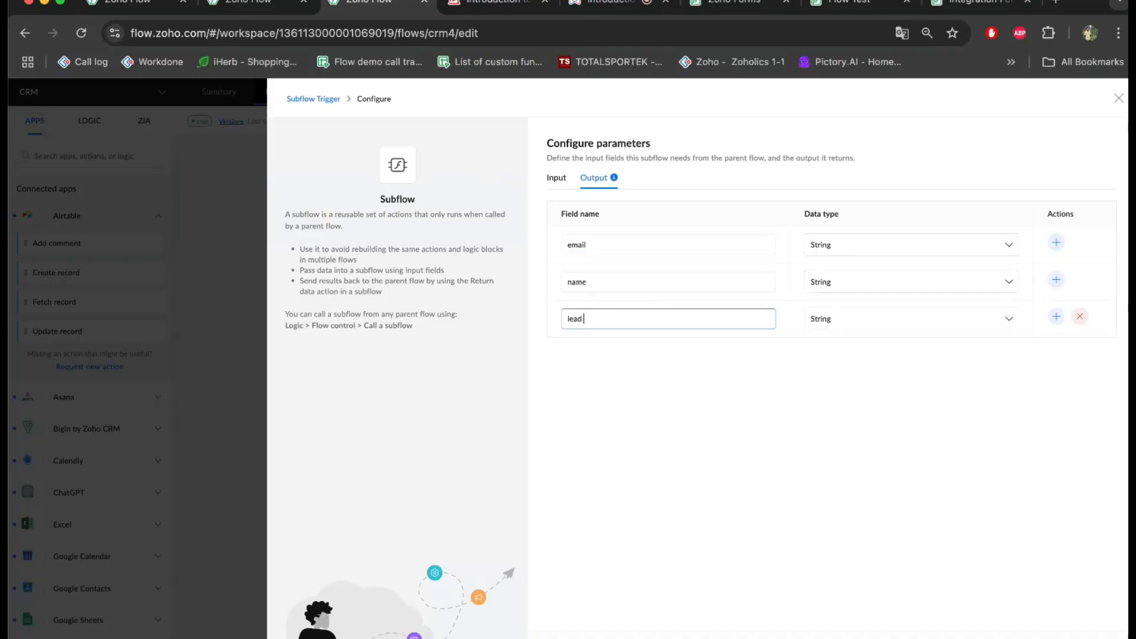
{"action": "type", "text": " id"}
{"action": "key", "text": "BackSpace"}
{"action": "left_click", "coordinate": [1056, 318]}
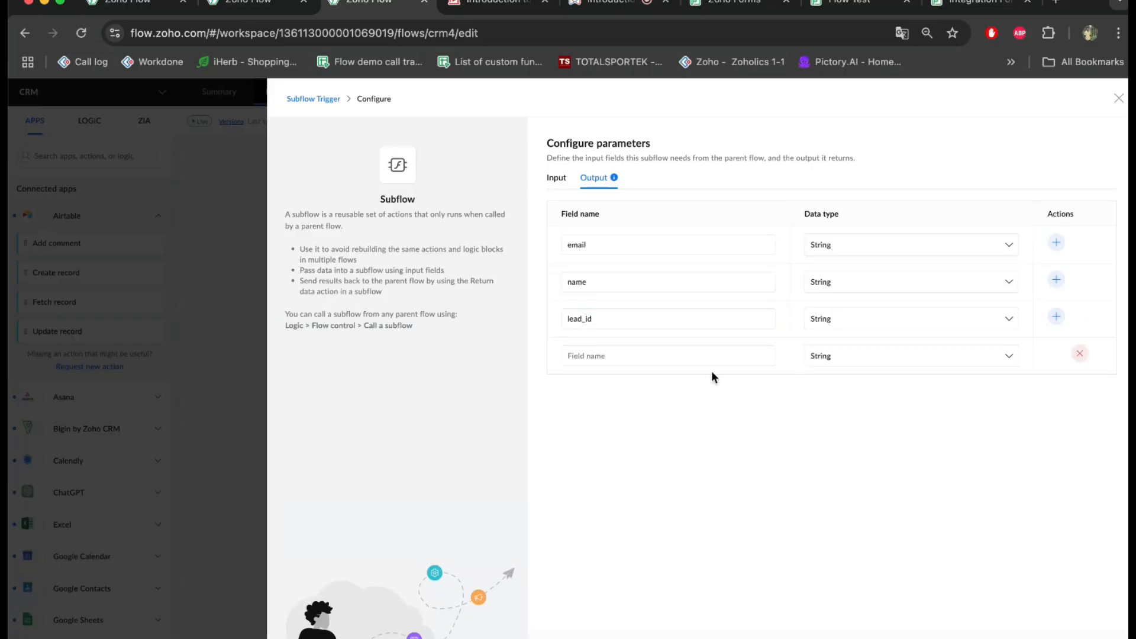
Add a string output field named Owner and save the subflow trigger's configuration.
{"action": "left_click", "coordinate": [646, 358]}
{"action": "type", "text": "Owner"}
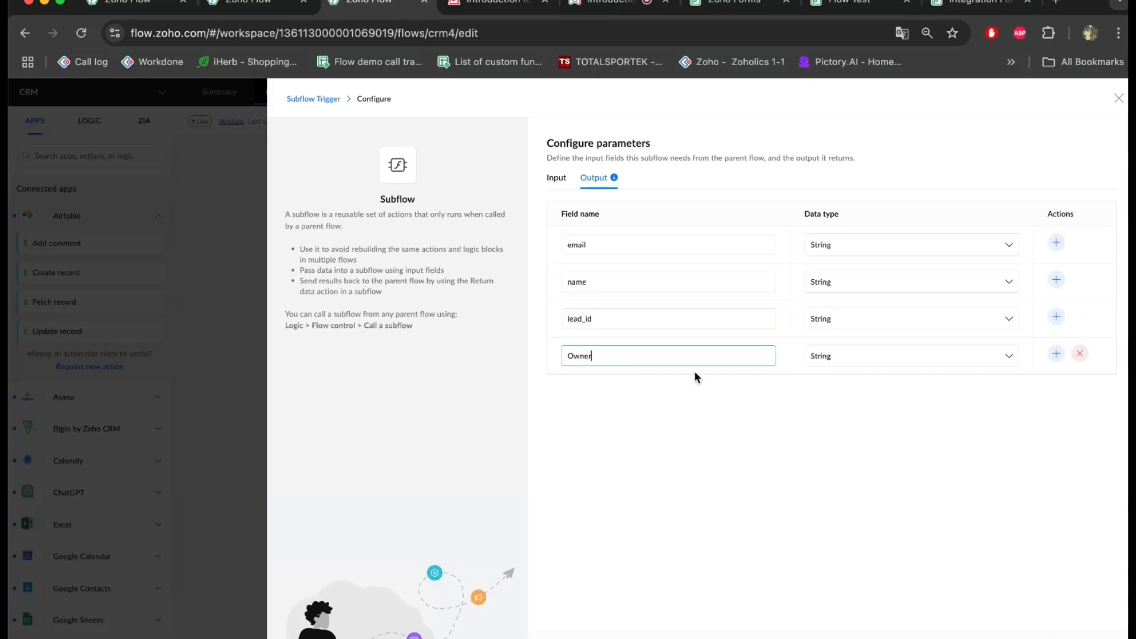
{"action": "left_click", "coordinate": [738, 407]}
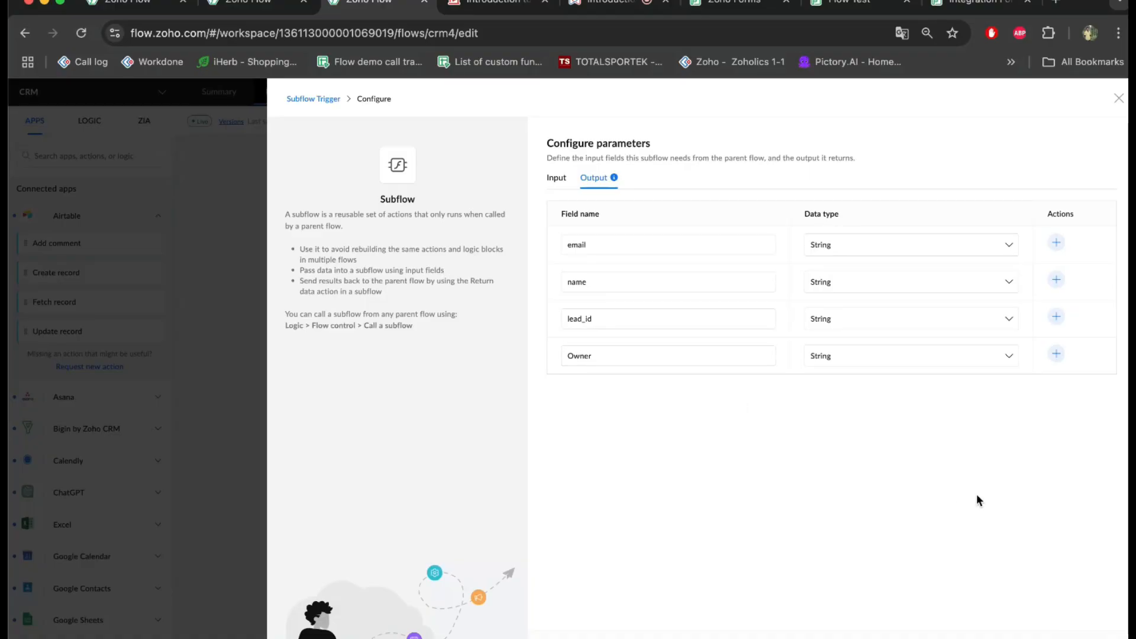
{"action": "left_click", "coordinate": [773, 636]}
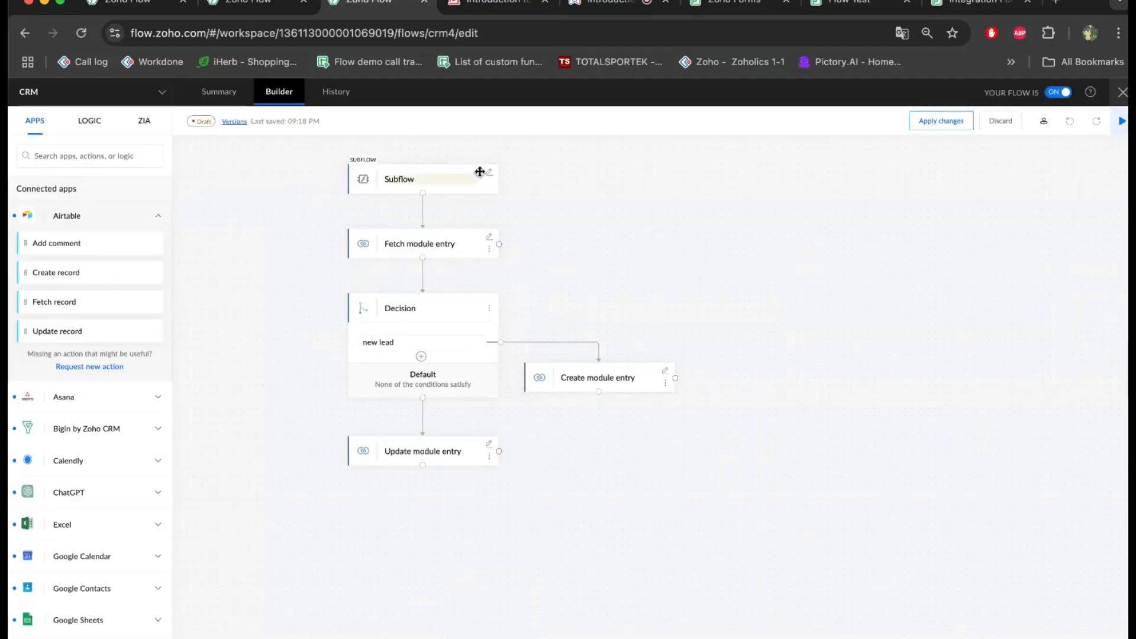
Add a Return data action after Update module entry, check its output fields and close its settings.
{"action": "left_click", "coordinate": [90, 127]}
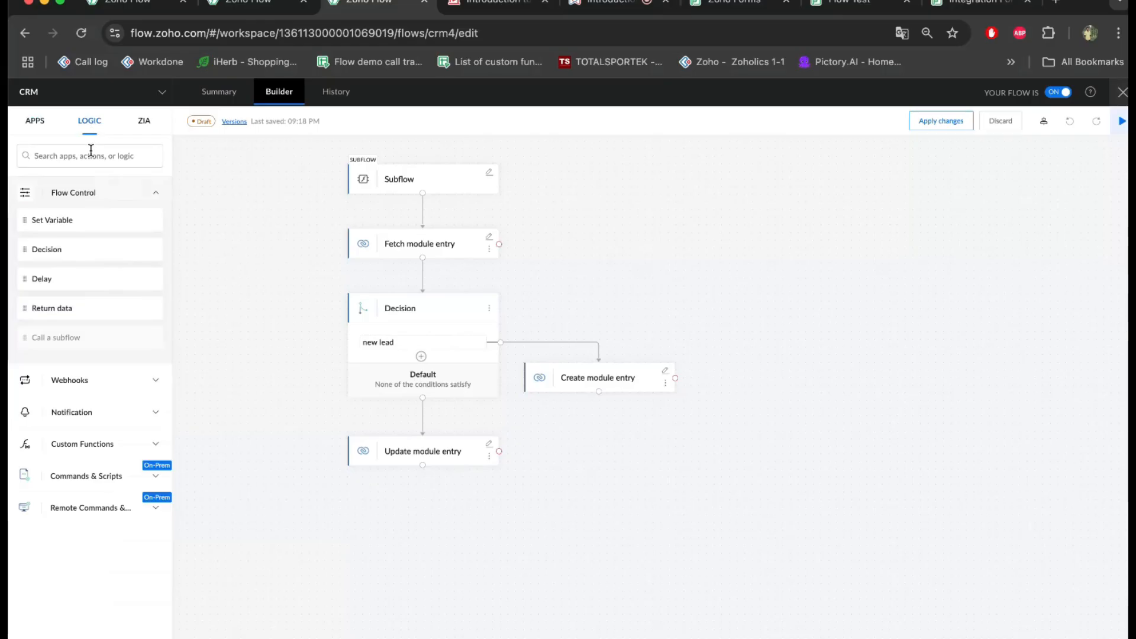
{"action": "left_click_drag", "start_coordinate": [92, 312], "coordinate": [432, 516]}
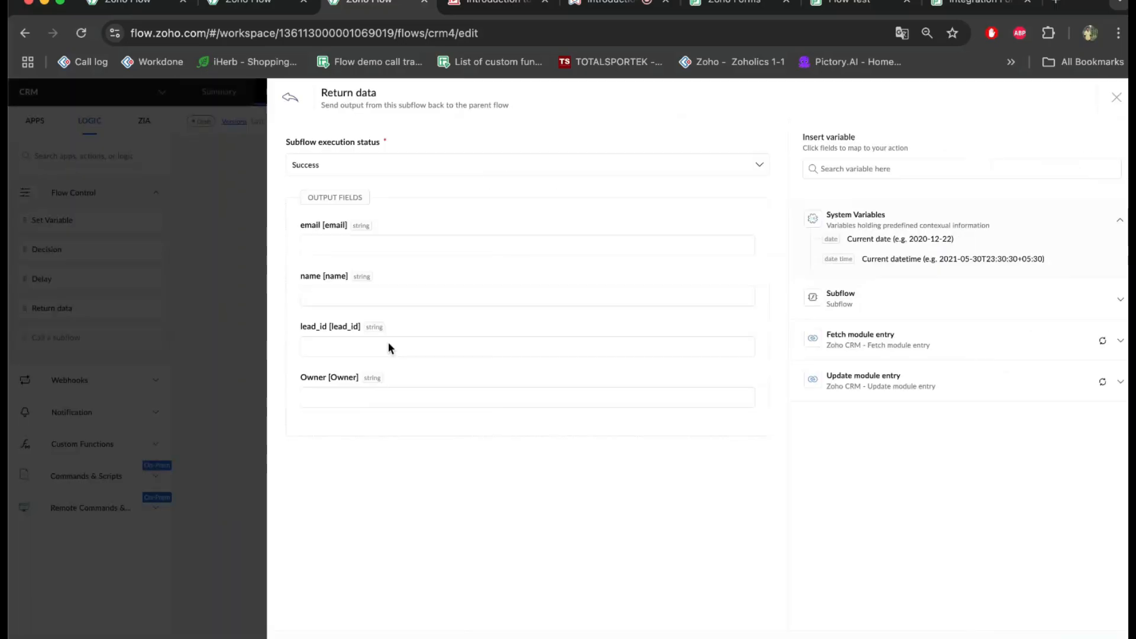
{"action": "left_click", "coordinate": [331, 252]}
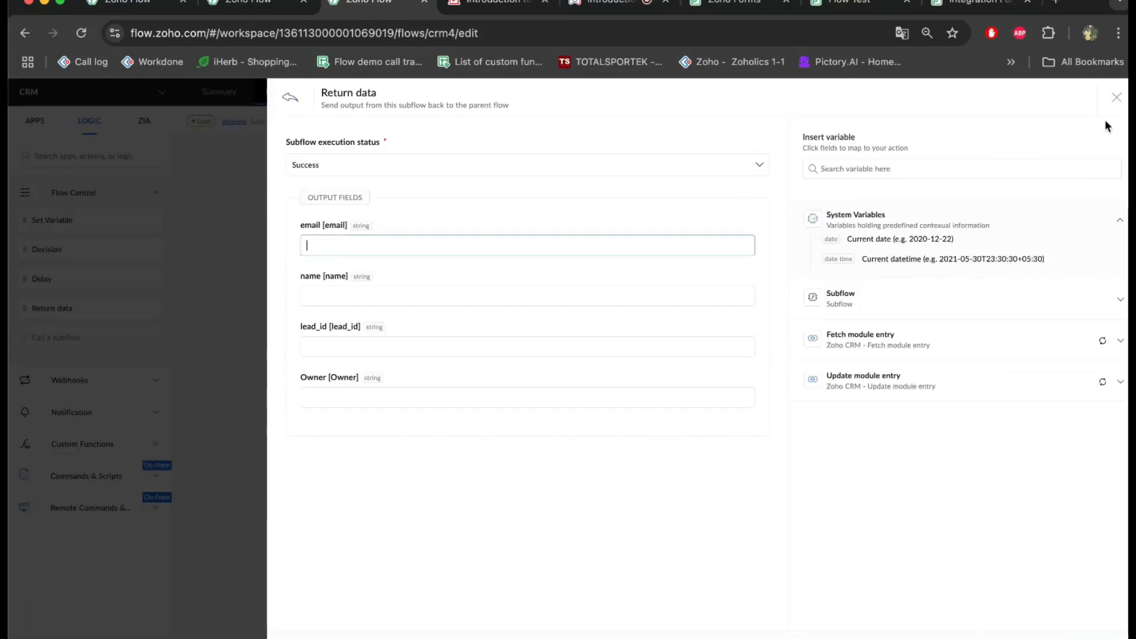
{"action": "left_click", "coordinate": [1117, 97]}
Reopen the subflow trigger's output parameters and add a string field named Phone.
{"action": "left_click", "coordinate": [490, 171]}
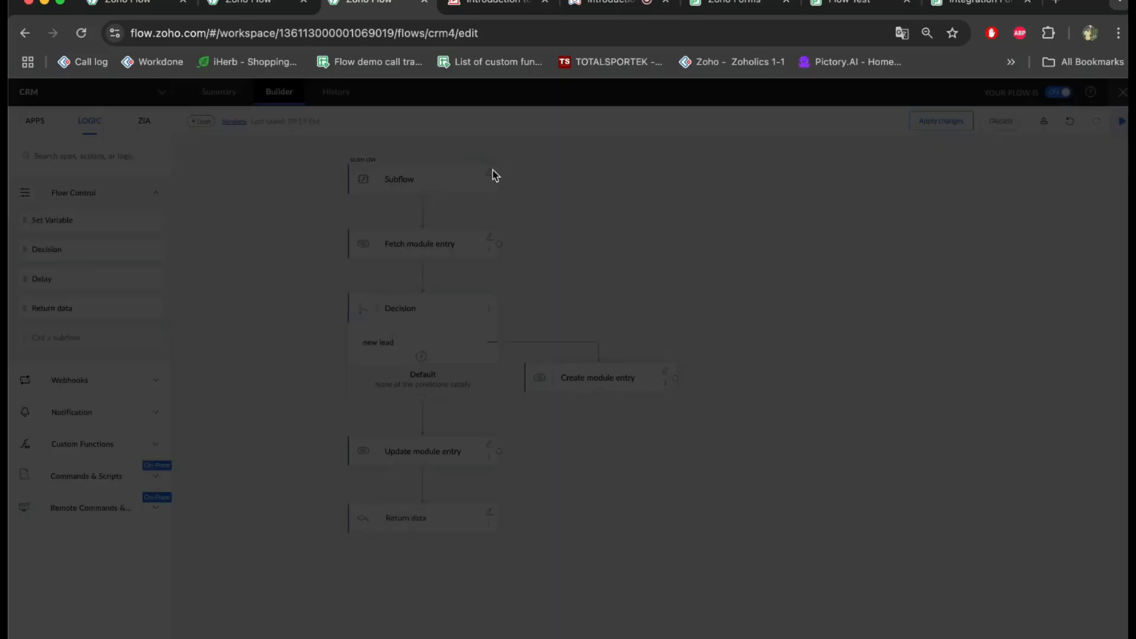
{"action": "left_click", "coordinate": [594, 179]}
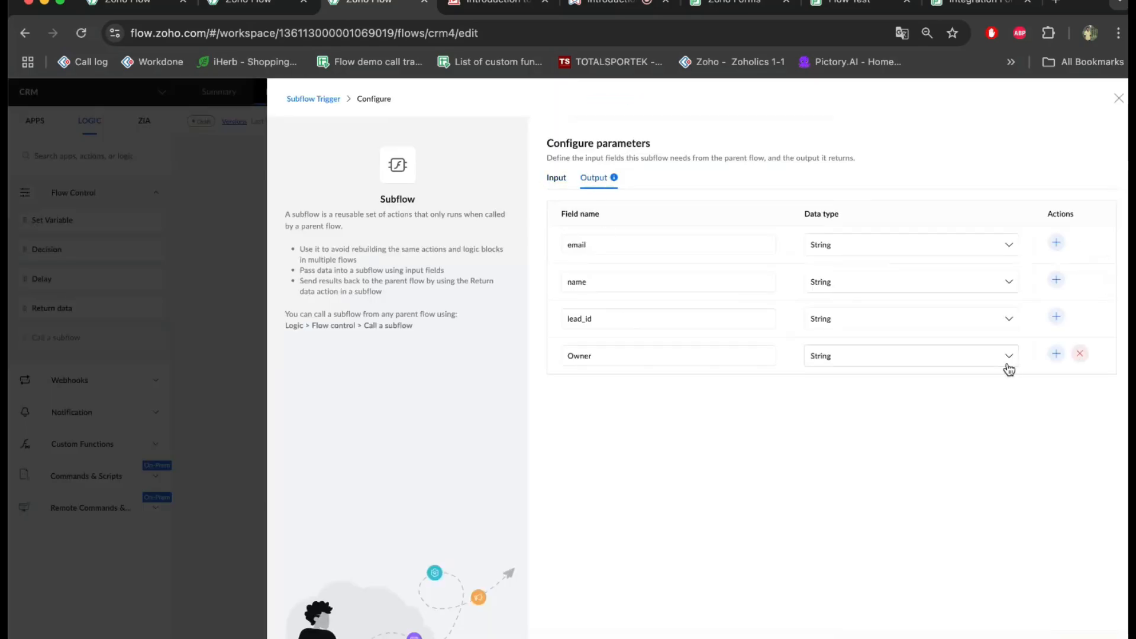
{"action": "left_click", "coordinate": [1056, 354]}
{"action": "left_click", "coordinate": [702, 397]}
{"action": "type", "text": "Phone"}
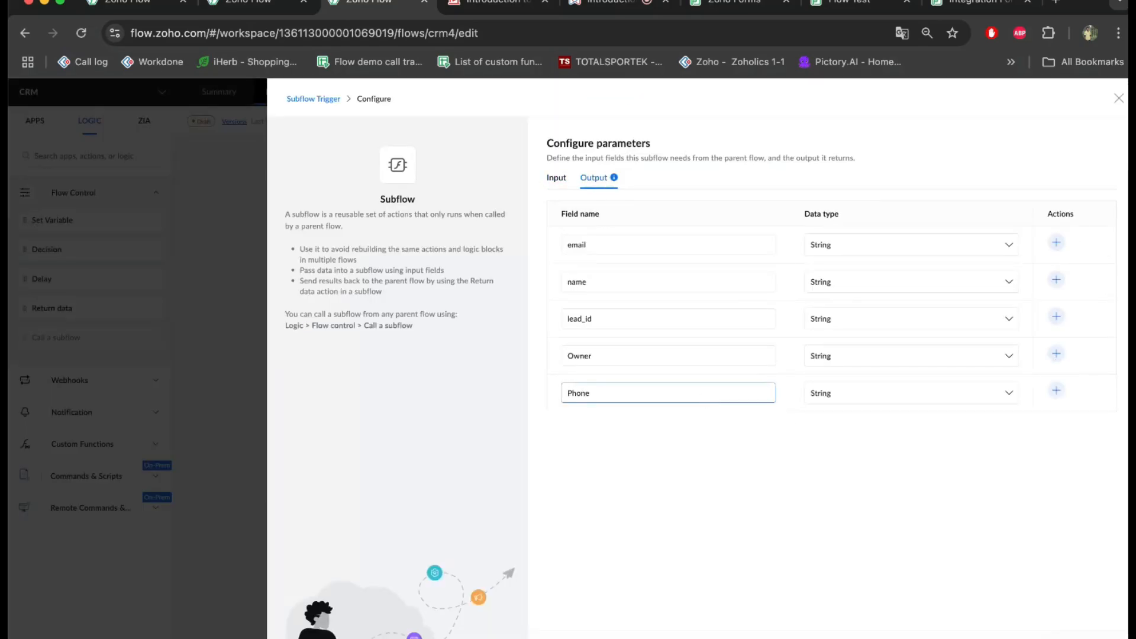
Save the subflow trigger's output parameters and map Return data's email and name outputs to the subflow's email and name inputs.
{"action": "left_click", "coordinate": [568, 638]}
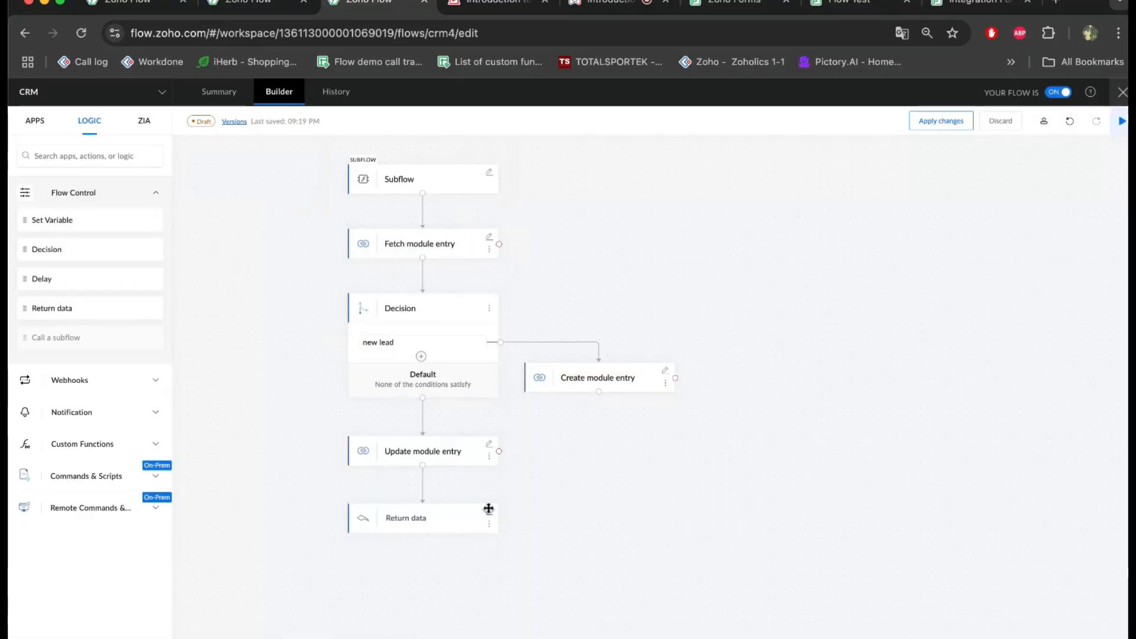
{"action": "left_click", "coordinate": [490, 514]}
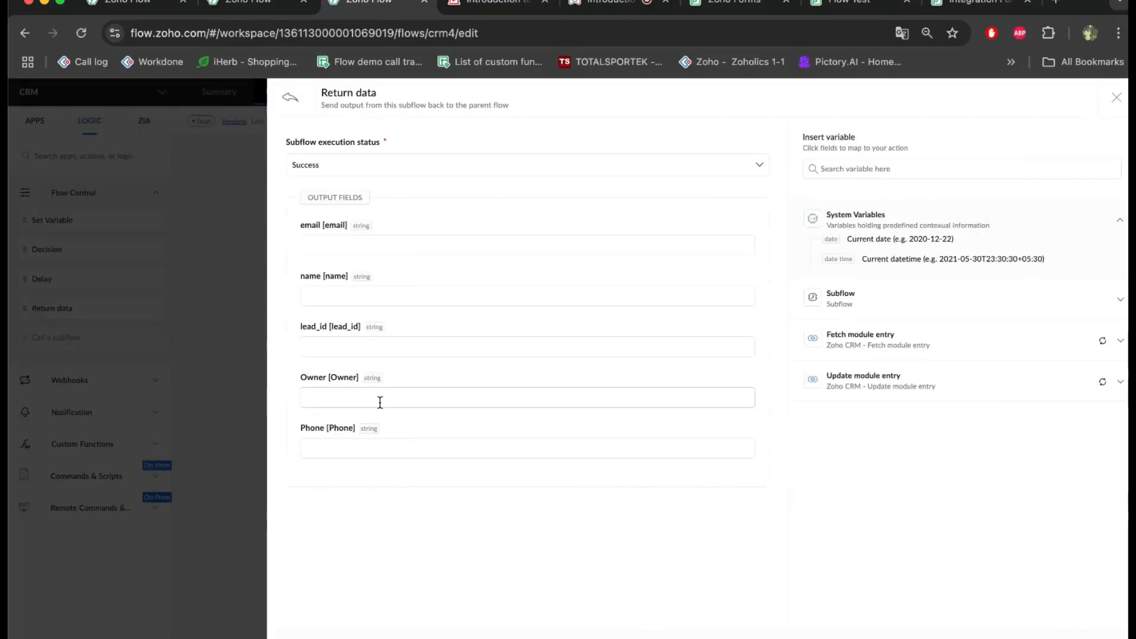
{"action": "left_click", "coordinate": [361, 449]}
{"action": "left_click", "coordinate": [388, 249]}
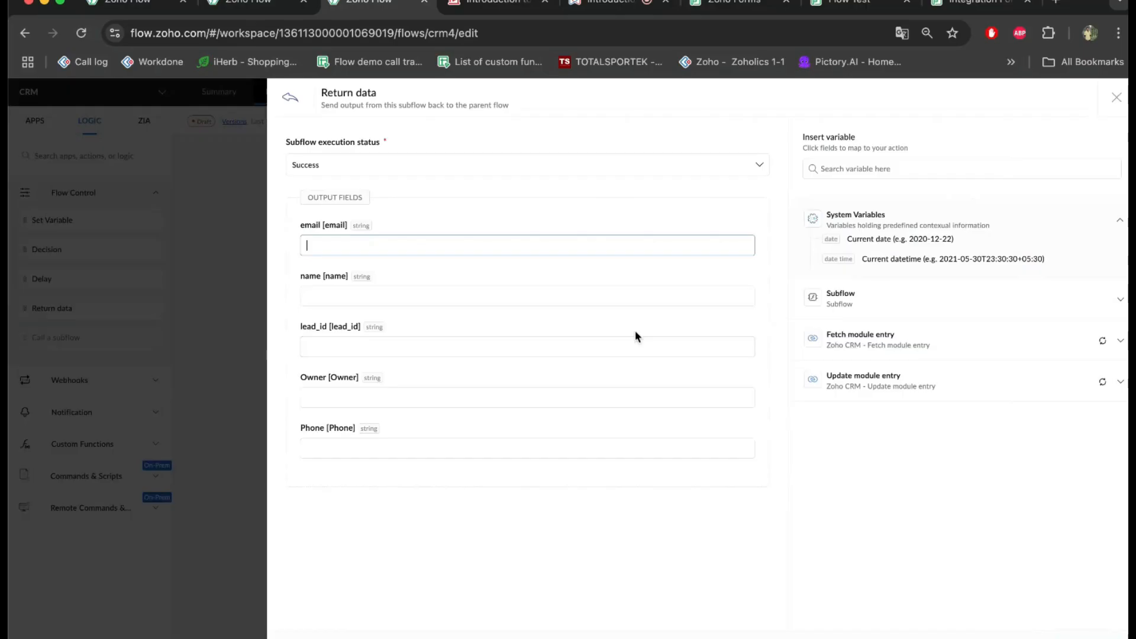
{"action": "left_click", "coordinate": [845, 295]}
{"action": "left_click", "coordinate": [859, 317]}
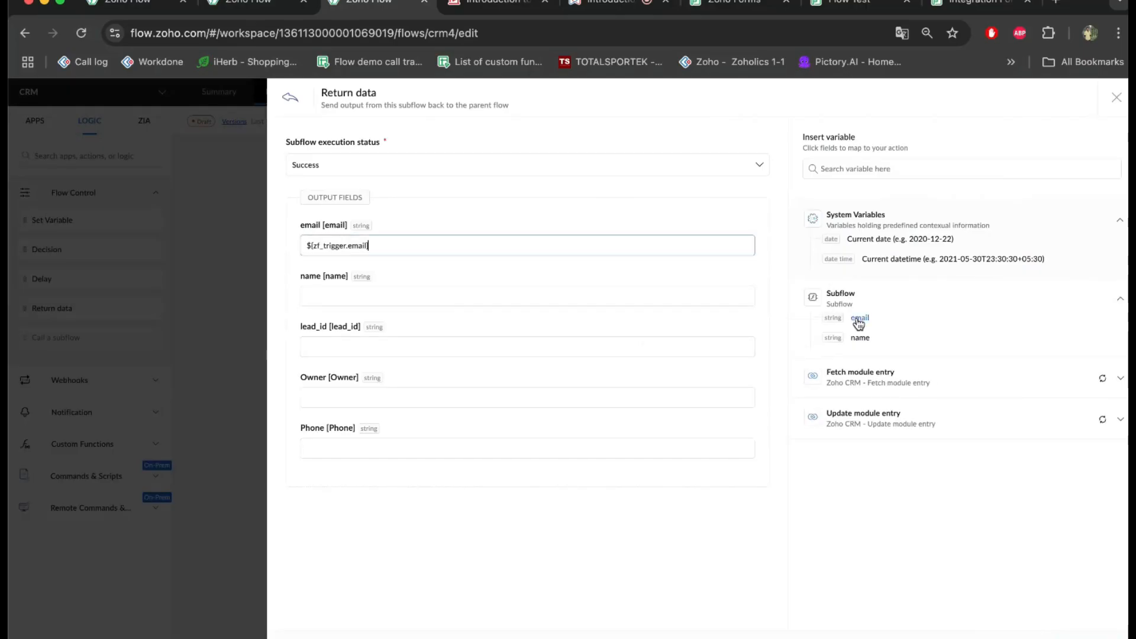
{"action": "left_click", "coordinate": [556, 299]}
{"action": "left_click", "coordinate": [861, 339]}
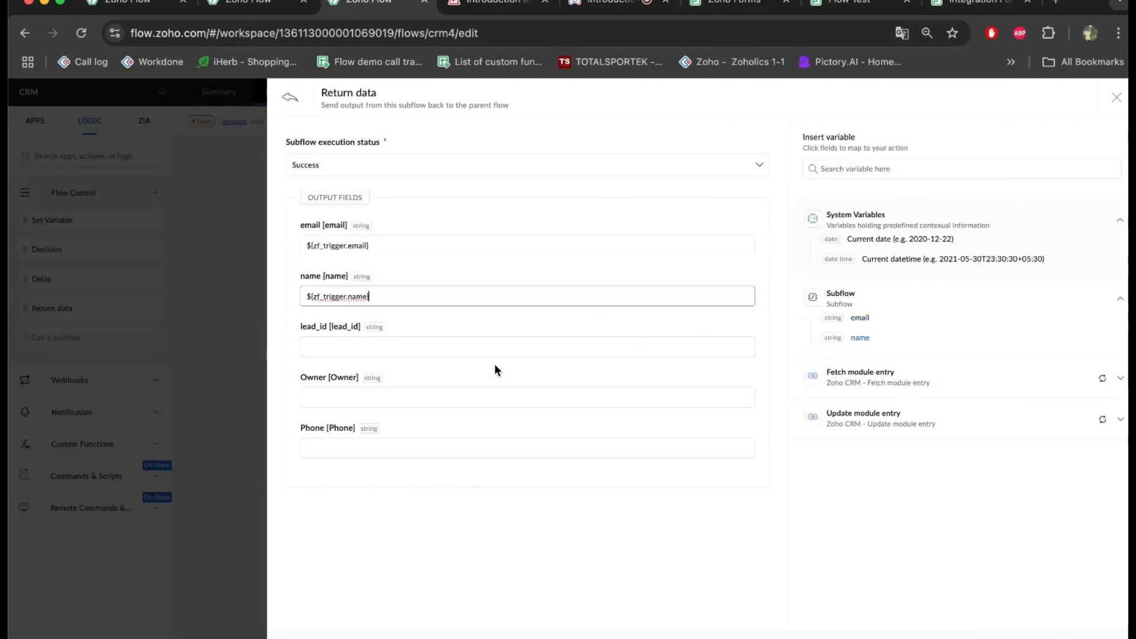
Map Return data's lead_id output to Update module entry's Entry ID and the Owner output to its Owner.
{"action": "left_click", "coordinate": [486, 350]}
{"action": "left_click", "coordinate": [853, 423]}
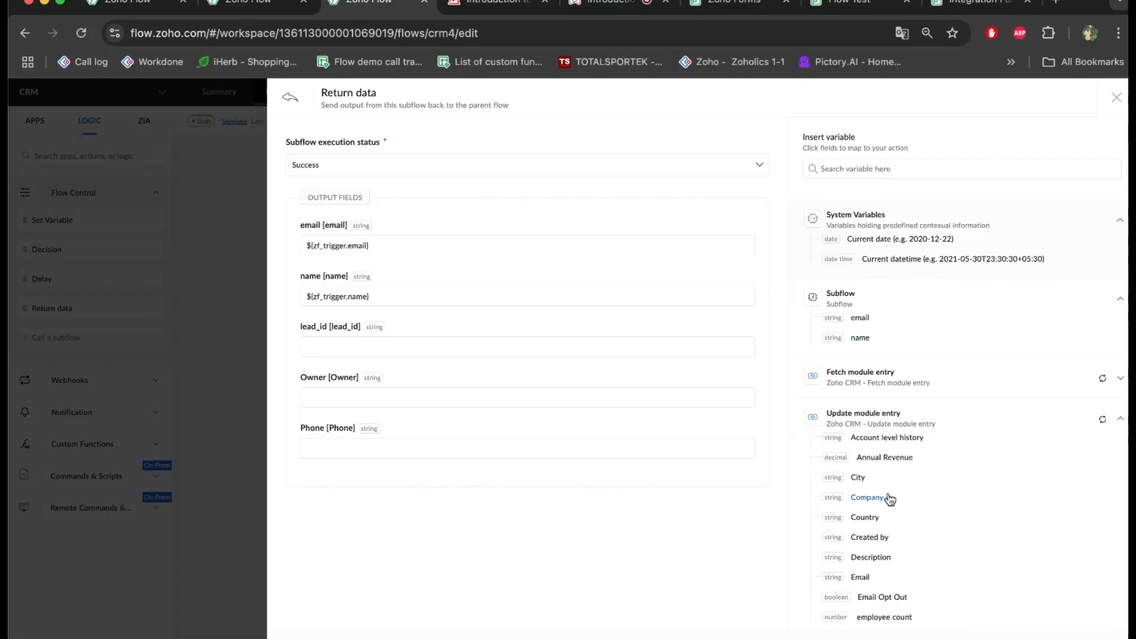
{"action": "scroll", "coordinate": [888, 500], "scroll_direction": "down", "scroll_amount": 5}
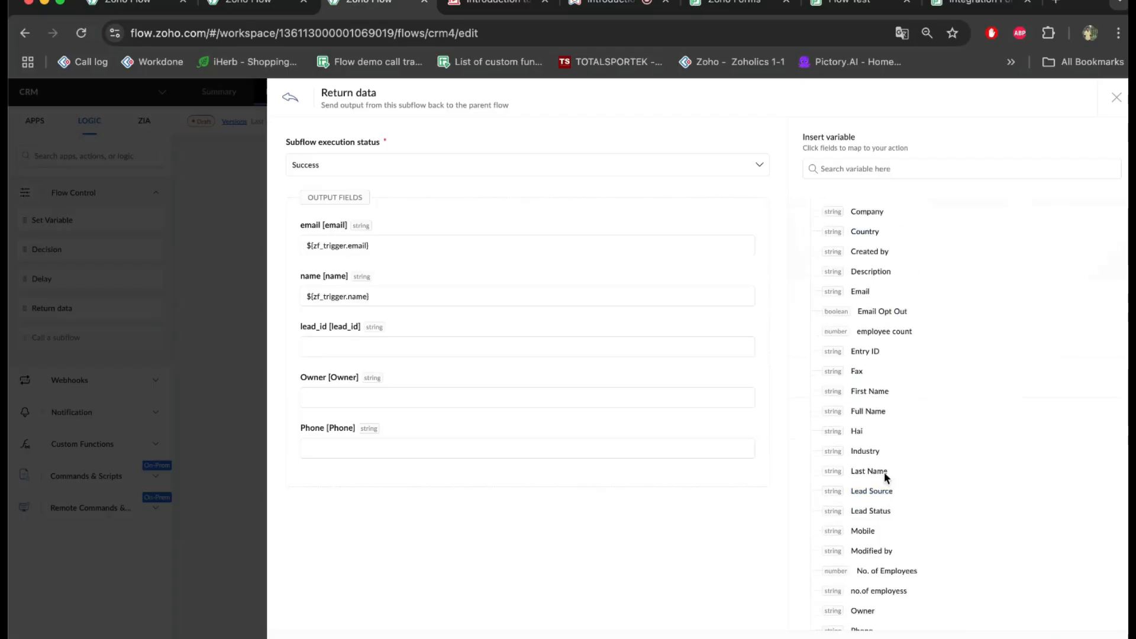
{"action": "left_click", "coordinate": [865, 352]}
{"action": "left_click", "coordinate": [519, 397]}
{"action": "scroll", "coordinate": [893, 349], "scroll_direction": "up", "scroll_amount": 2}
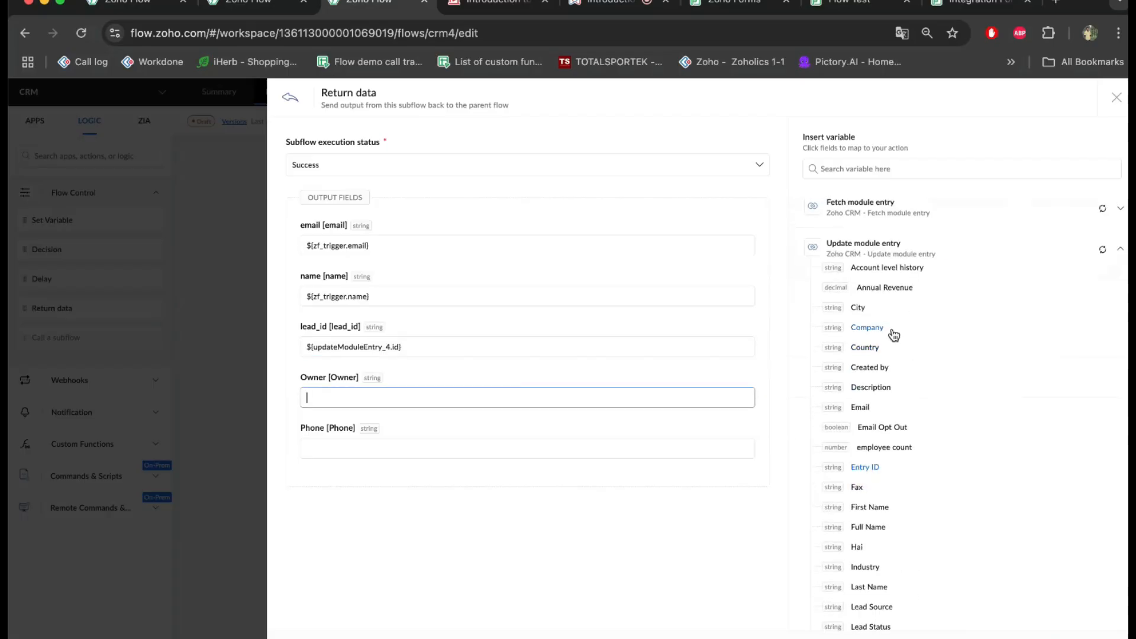
{"action": "scroll", "coordinate": [881, 464], "scroll_direction": "down", "scroll_amount": 2}
{"action": "scroll", "coordinate": [879, 400], "scroll_direction": "up", "scroll_amount": 1}
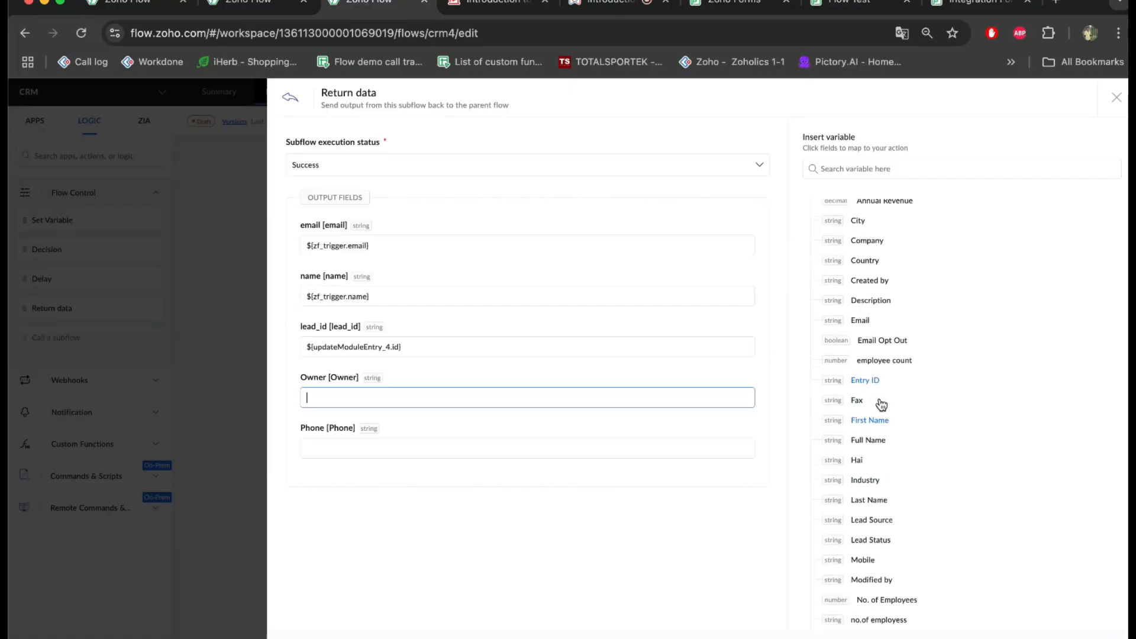
{"action": "scroll", "coordinate": [879, 414], "scroll_direction": "down", "scroll_amount": 3}
{"action": "left_click", "coordinate": [864, 439]}
Map Return data's Phone output to Update module entry's Mobile and save the action.
{"action": "left_click", "coordinate": [675, 448]}
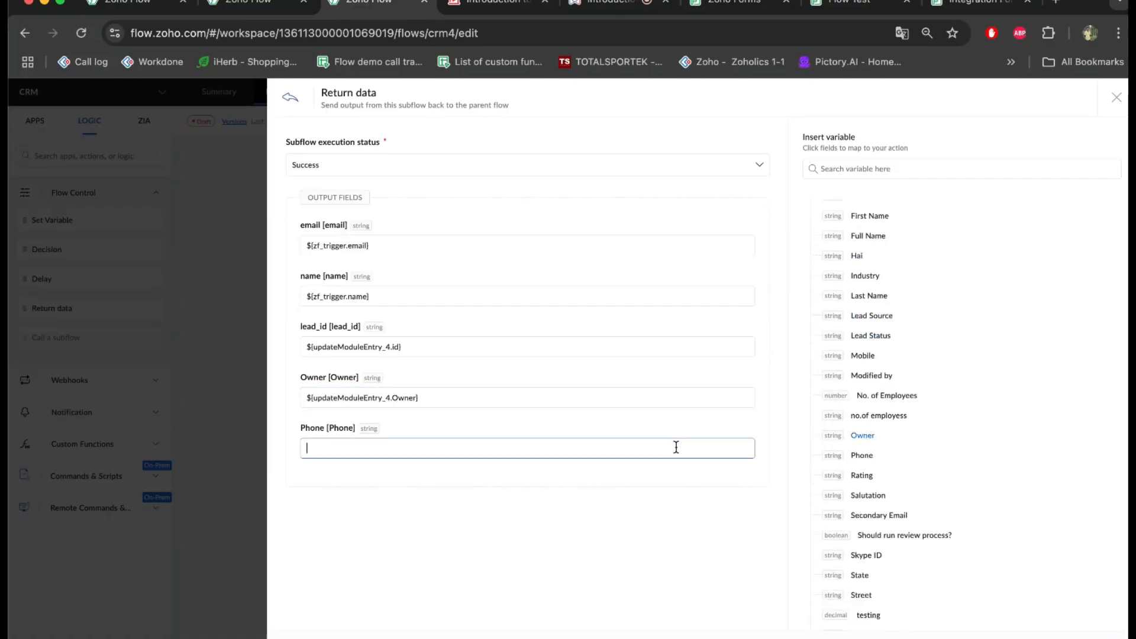
{"action": "scroll", "coordinate": [908, 462], "scroll_direction": "up", "scroll_amount": 2}
{"action": "left_click", "coordinate": [867, 407]}
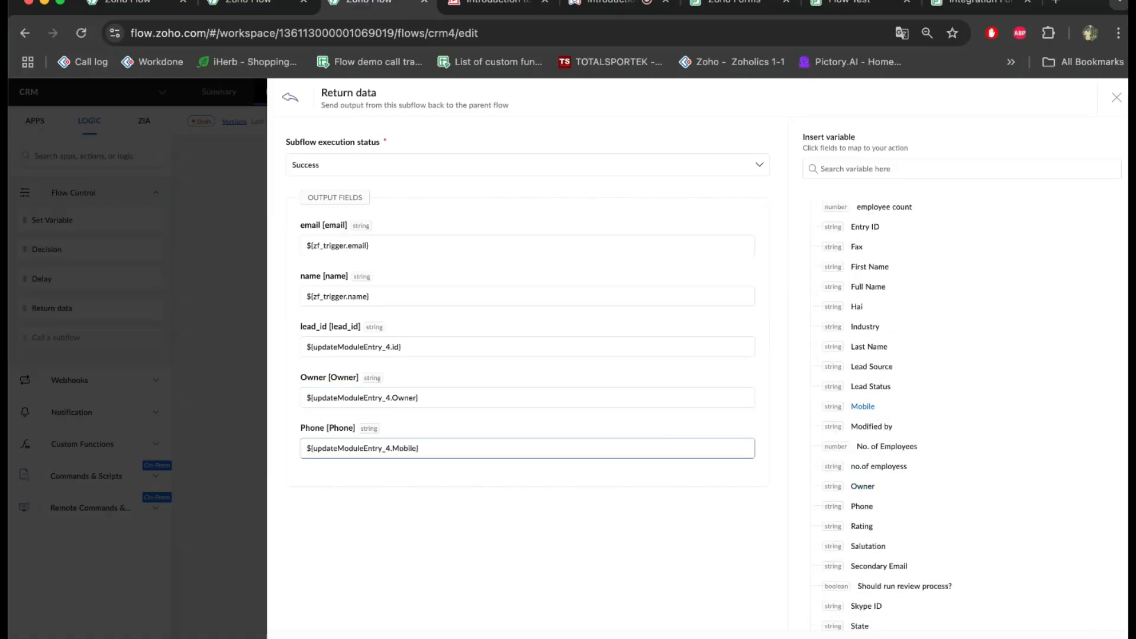
{"action": "left_click", "coordinate": [734, 638]}
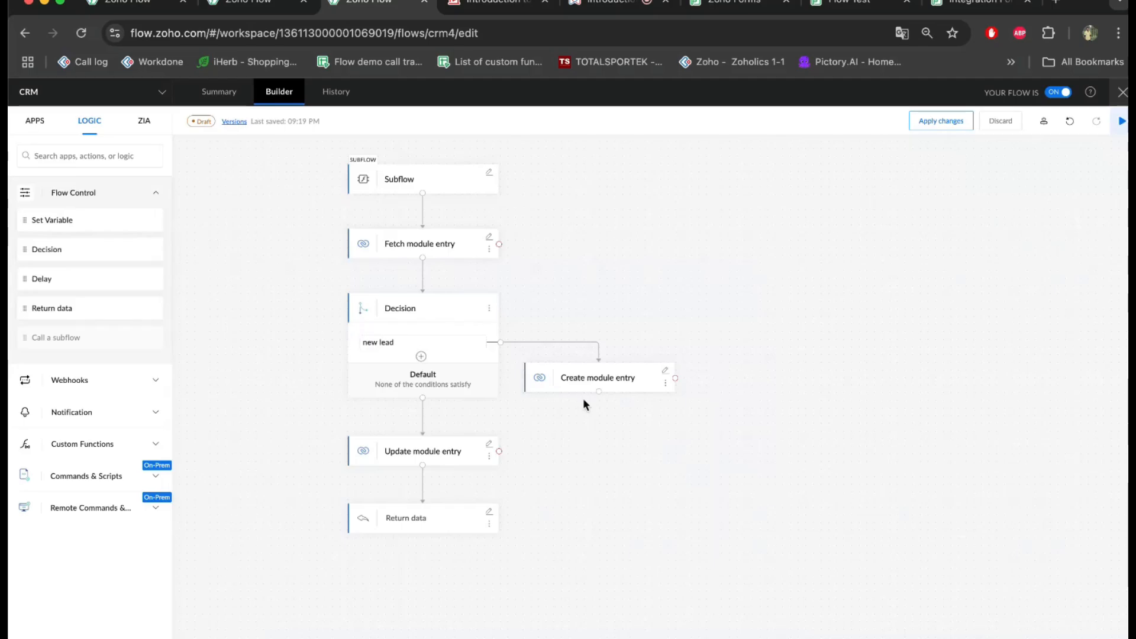
Clone the Return data action, place the copy below Create module entry and connect the two.
{"action": "left_click", "coordinate": [489, 525]}
{"action": "left_click", "coordinate": [529, 522]}
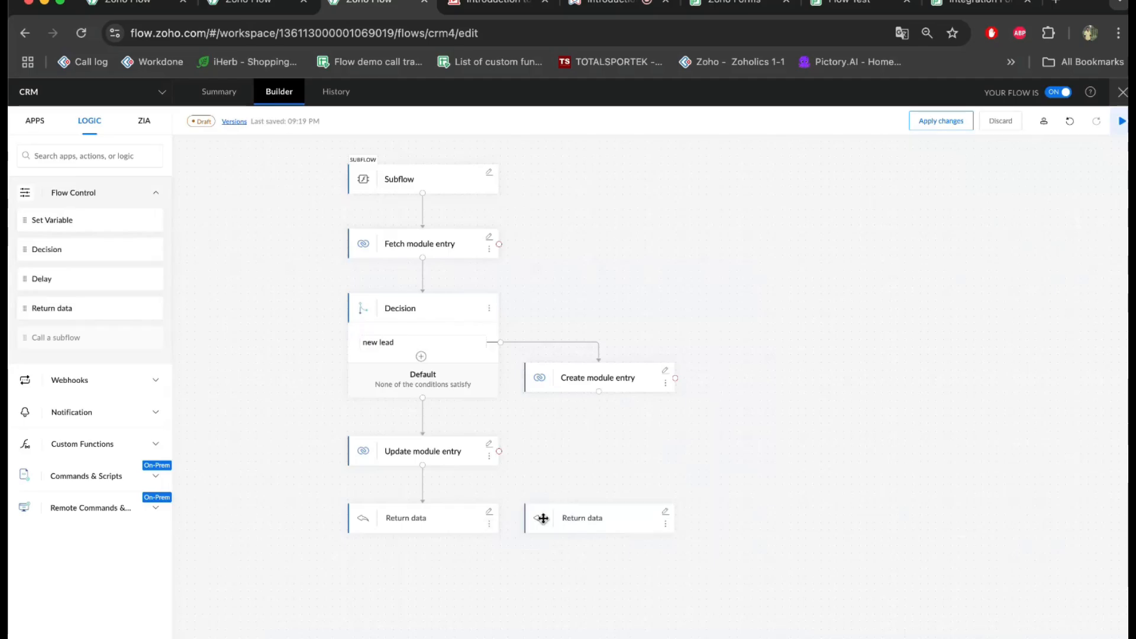
{"action": "left_click_drag", "start_coordinate": [536, 517], "coordinate": [556, 447]}
{"action": "left_click_drag", "start_coordinate": [599, 392], "coordinate": [602, 441]}
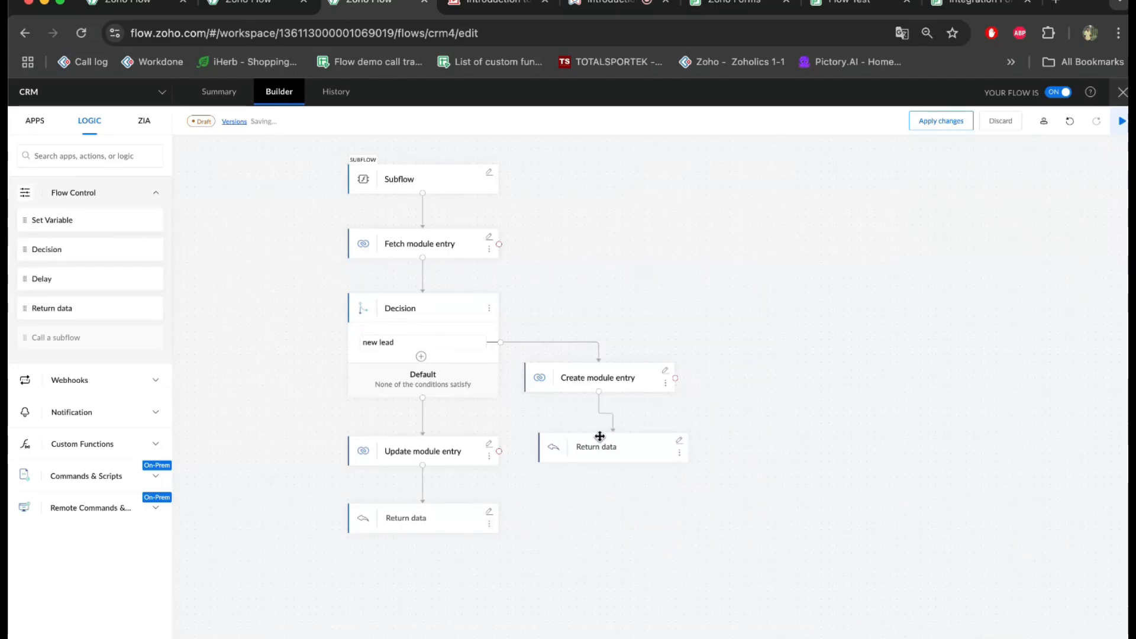
In the copied Return data action, replace the lead_id mapping with Create module entry's Entry ID.
{"action": "left_click", "coordinate": [681, 442]}
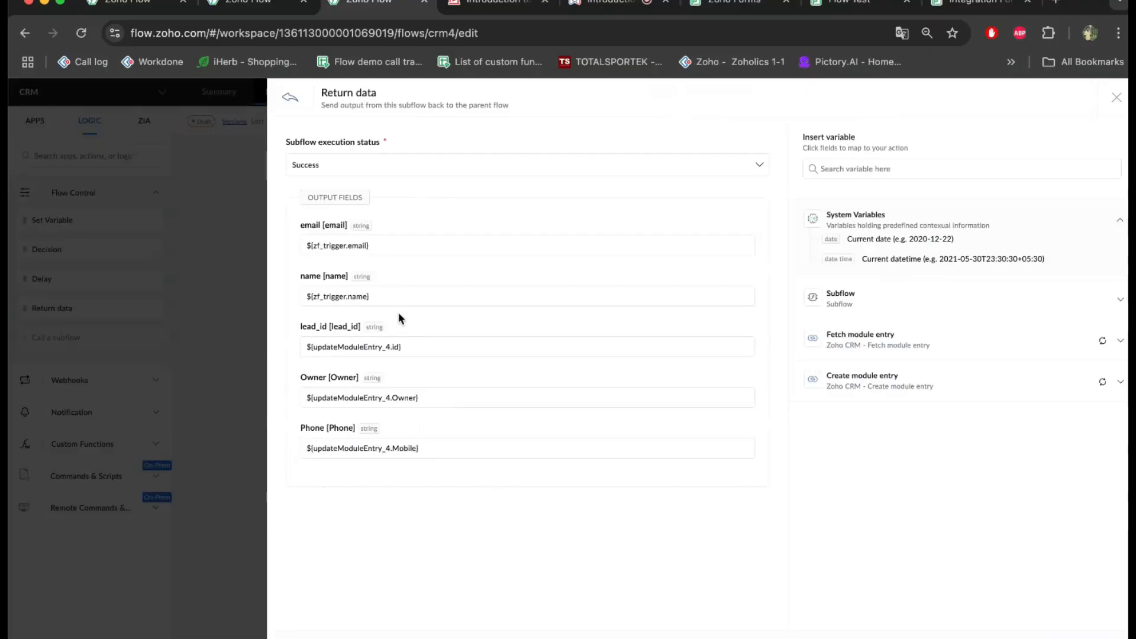
{"action": "left_click", "coordinate": [430, 347]}
{"action": "key", "text": "super+a"}
{"action": "key", "text": "BackSpace"}
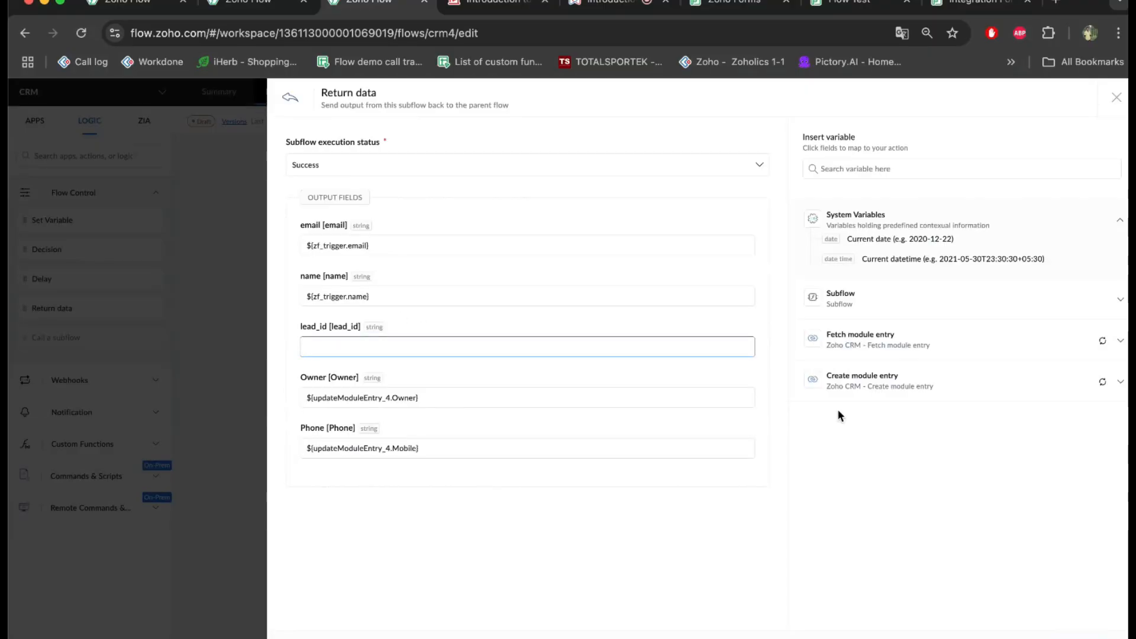
{"action": "left_click", "coordinate": [865, 376]}
{"action": "scroll", "coordinate": [880, 489], "scroll_direction": "down", "scroll_amount": 2}
{"action": "left_click", "coordinate": [880, 492]}
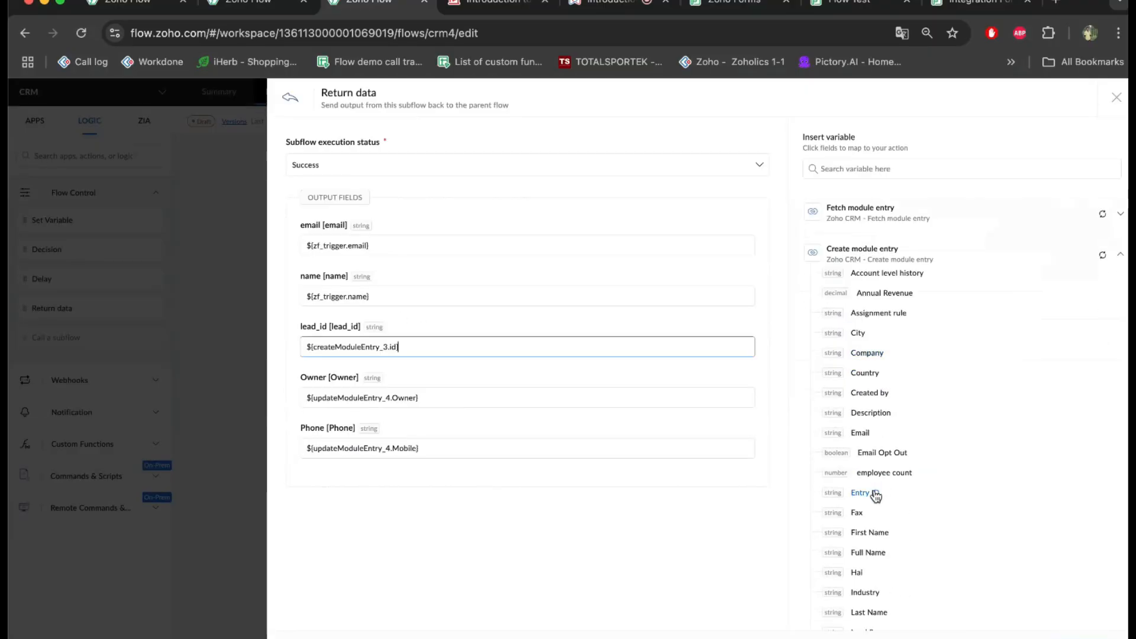
Replace the copy's Owner mapping with Create module entry's Owner, save it and apply the changes to the live CRM subflow.
{"action": "left_click", "coordinate": [507, 389]}
{"action": "key", "text": "BackSpace"}
{"action": "scroll", "coordinate": [870, 379], "scroll_direction": "down", "scroll_amount": 8}
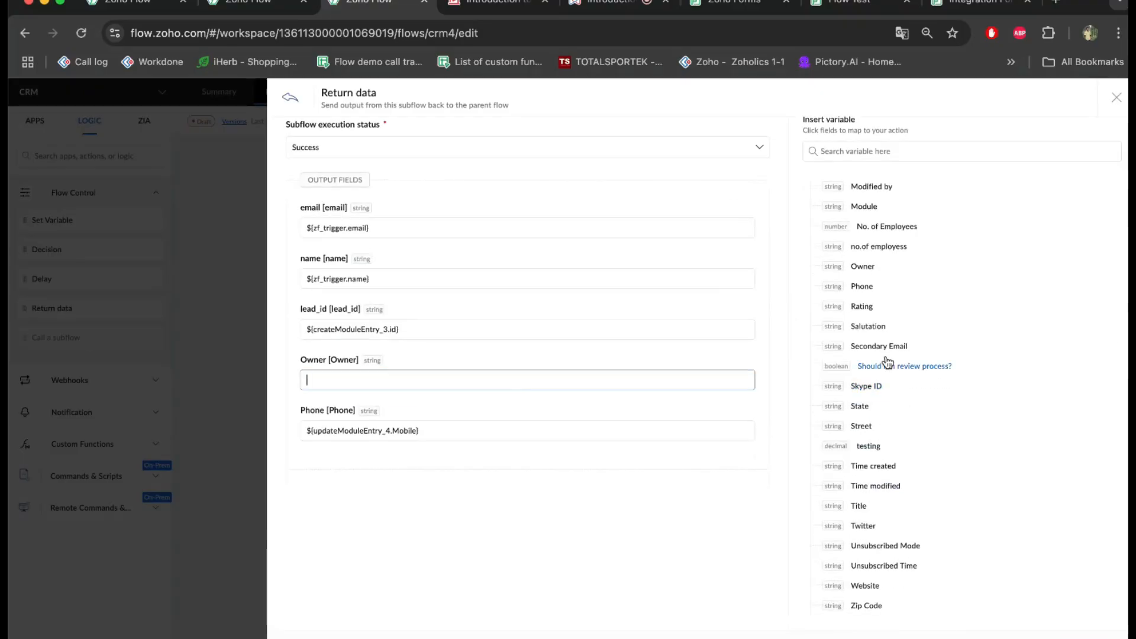
{"action": "left_click", "coordinate": [867, 273]}
{"action": "left_click", "coordinate": [1059, 638]}
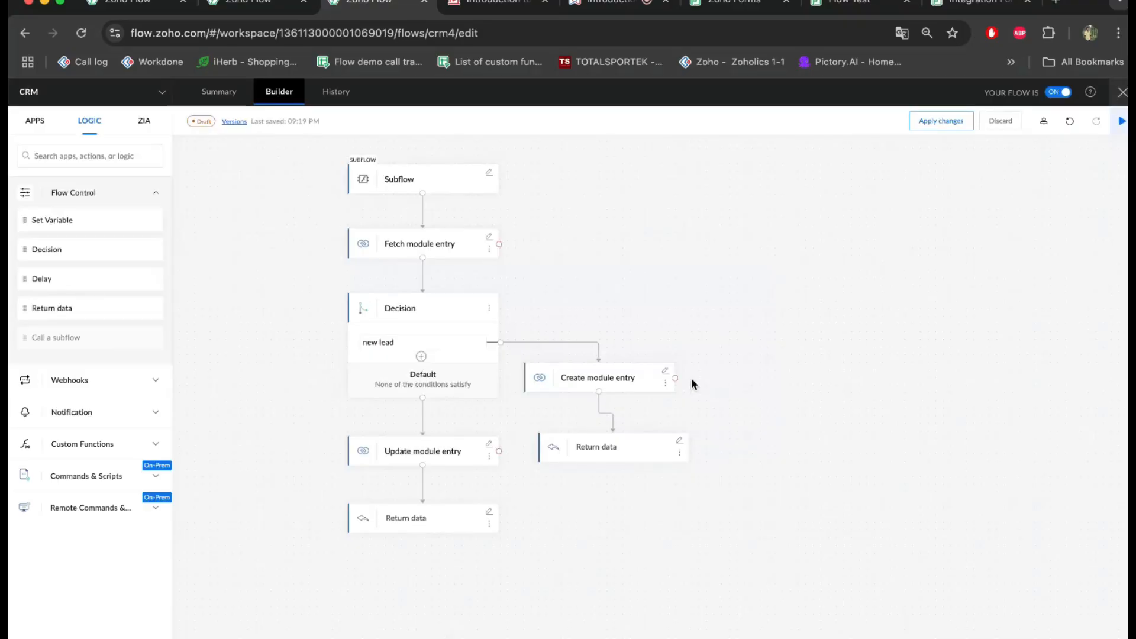
{"action": "left_click", "coordinate": [925, 123]}
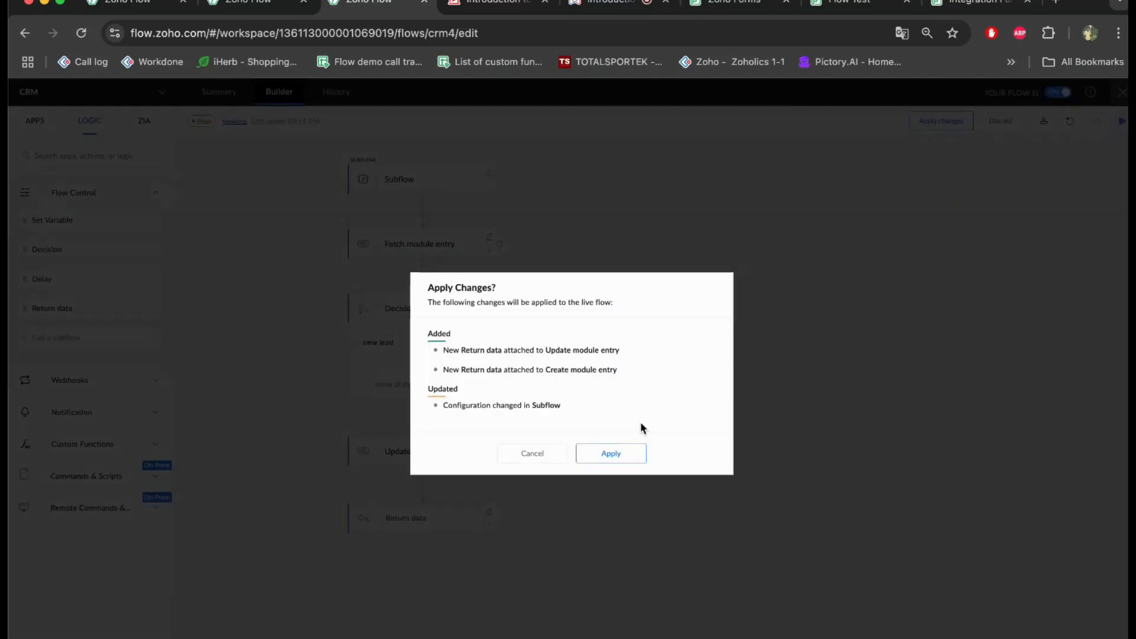
{"action": "left_click", "coordinate": [612, 453]}
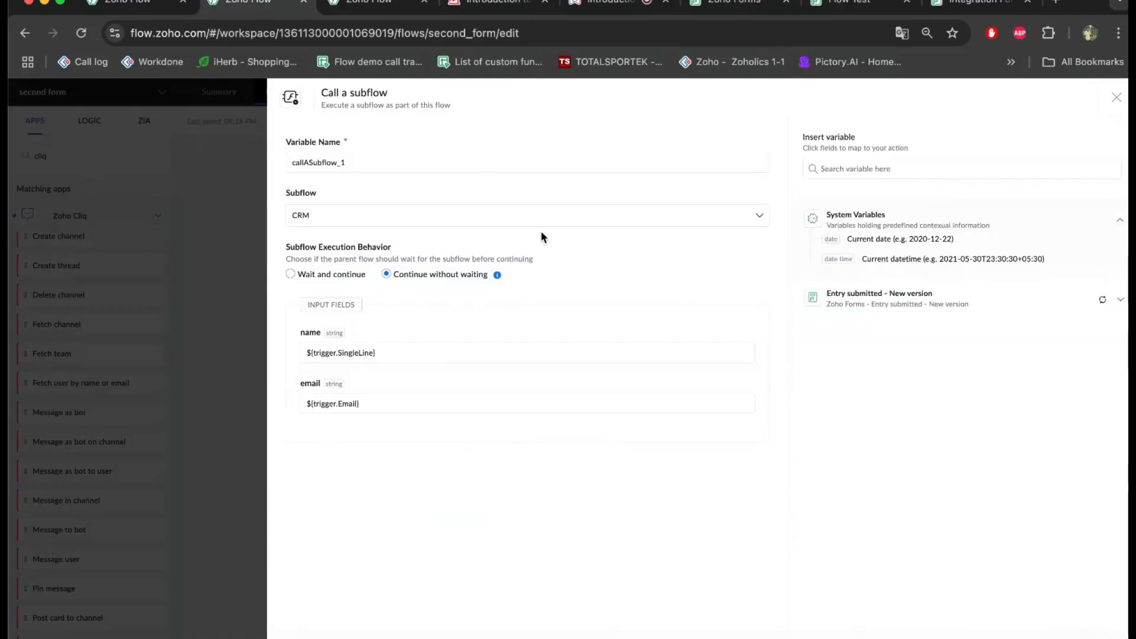
In the second form flow, review the Call a subflow action's execution behavior and input mappings and save its settings.
{"action": "left_click", "coordinate": [1117, 98]}
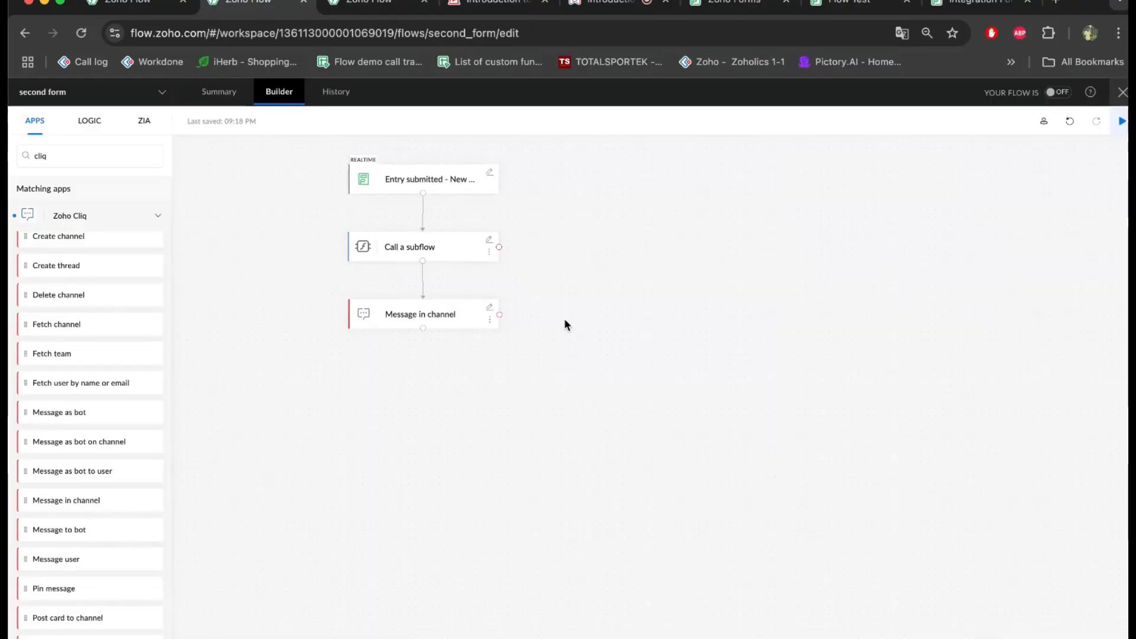
{"action": "left_click", "coordinate": [492, 243]}
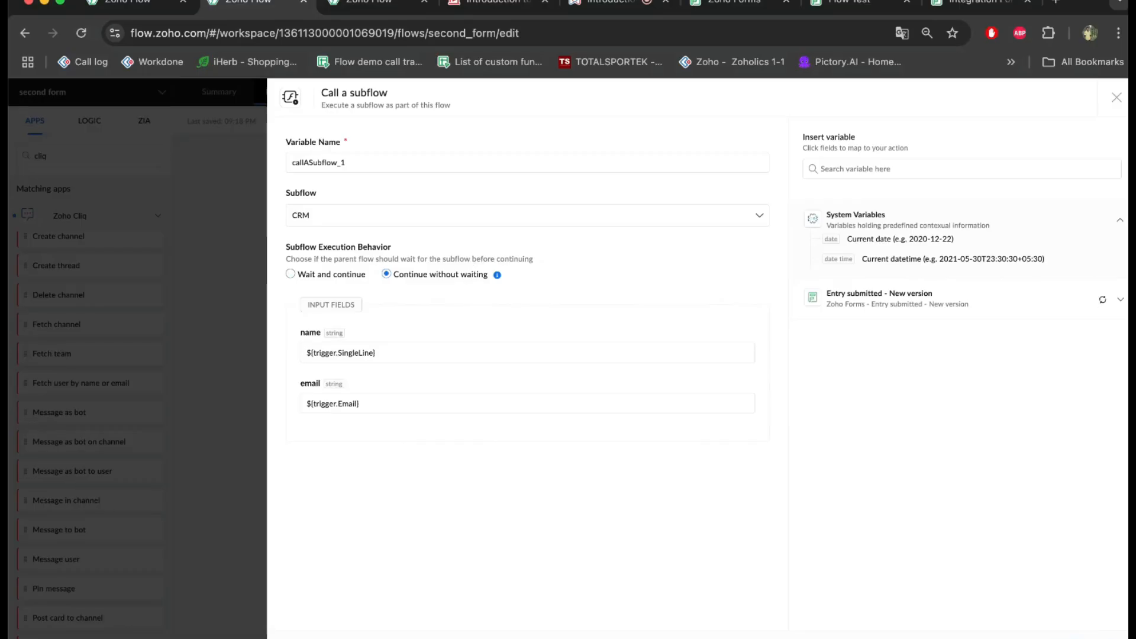
{"action": "left_click", "coordinate": [1102, 638]}
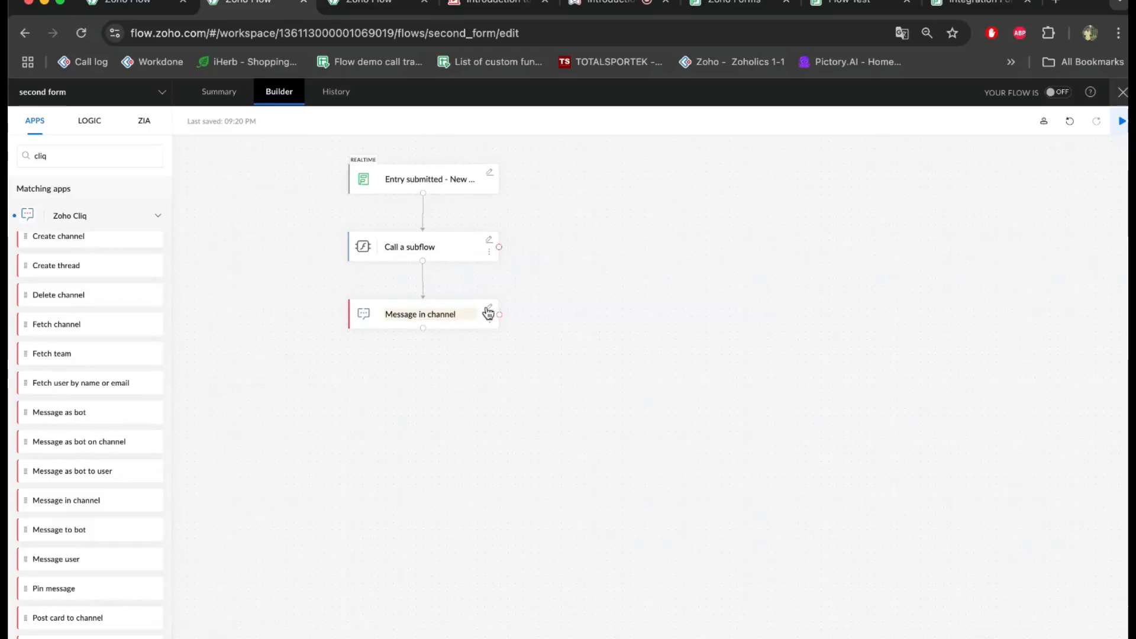
Set the Message in channel action to post to #Flow Support with the first line "We have received a new lead.".
{"action": "left_click", "coordinate": [489, 310]}
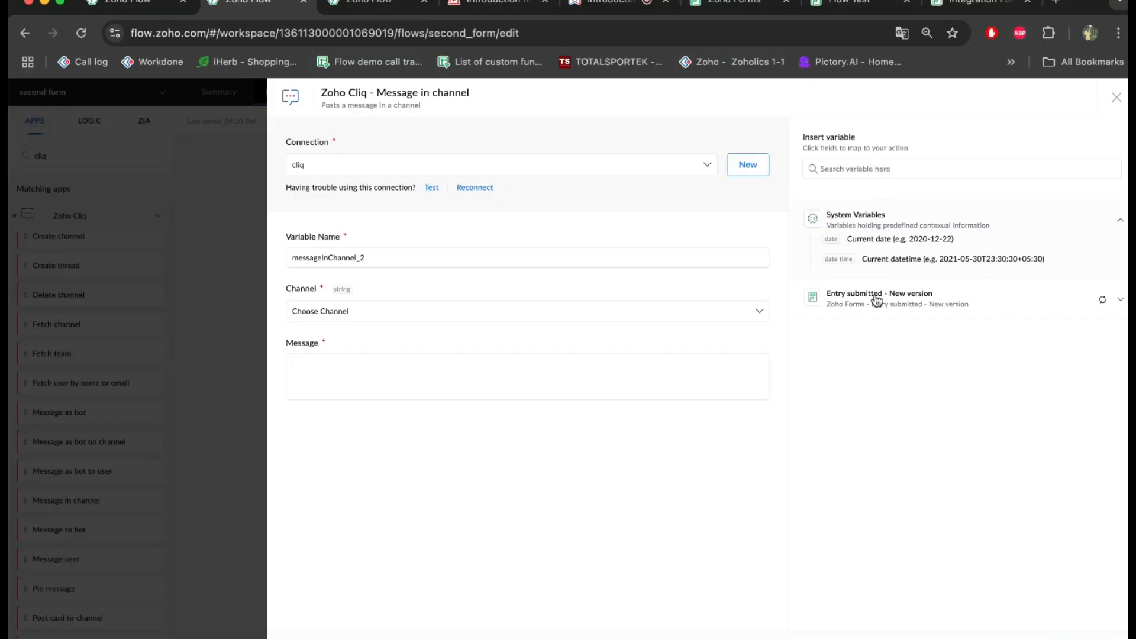
{"action": "left_click", "coordinate": [522, 313]}
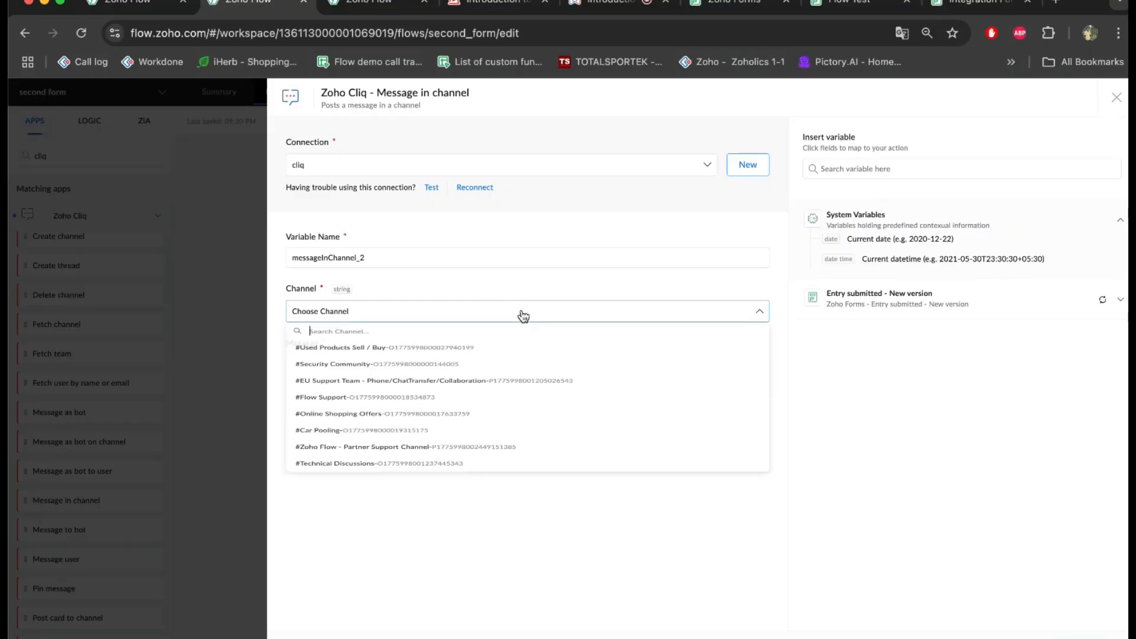
{"action": "left_click", "coordinate": [427, 421]}
{"action": "left_click", "coordinate": [375, 378]}
{"action": "type", "text": "We hav"}
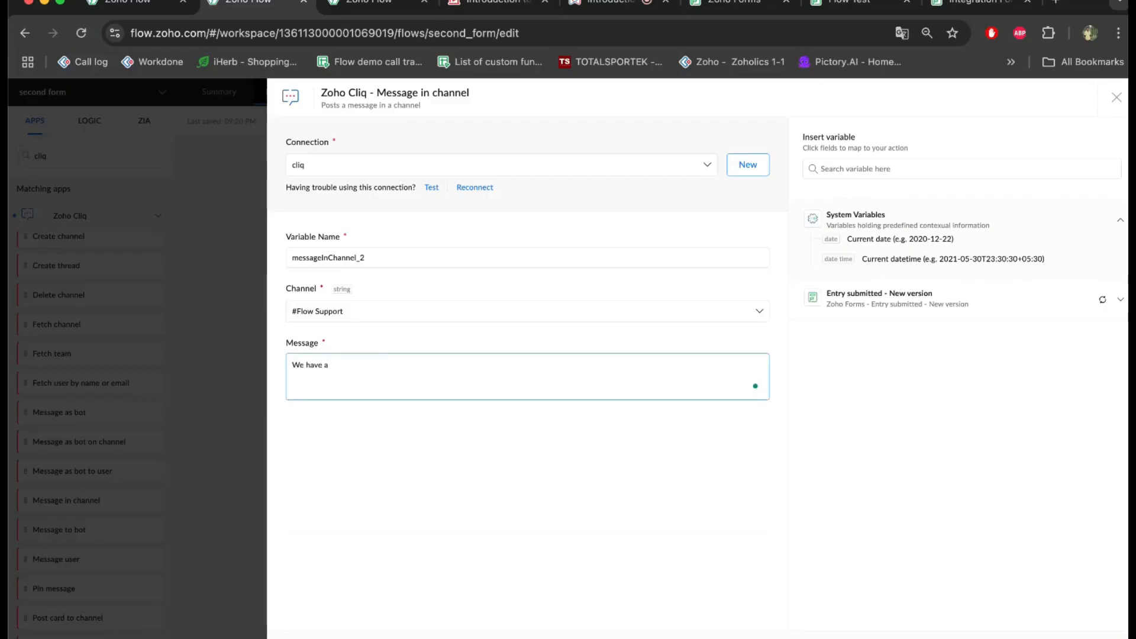
{"action": "type", "text": "e a"}
{"action": "key", "text": "BackSpace"}
{"action": "key", "text": "Return"}
Add a "Name -" line to the message with the form entry's Name variable.
{"action": "type", "text": "Name"}
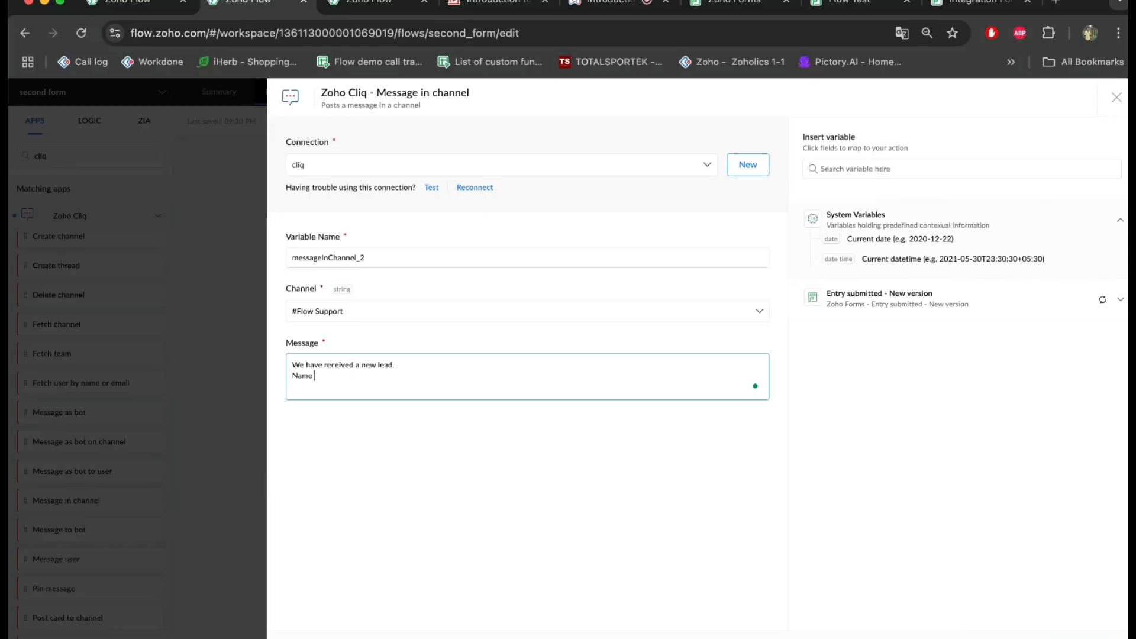
{"action": "left_click", "coordinate": [847, 170]}
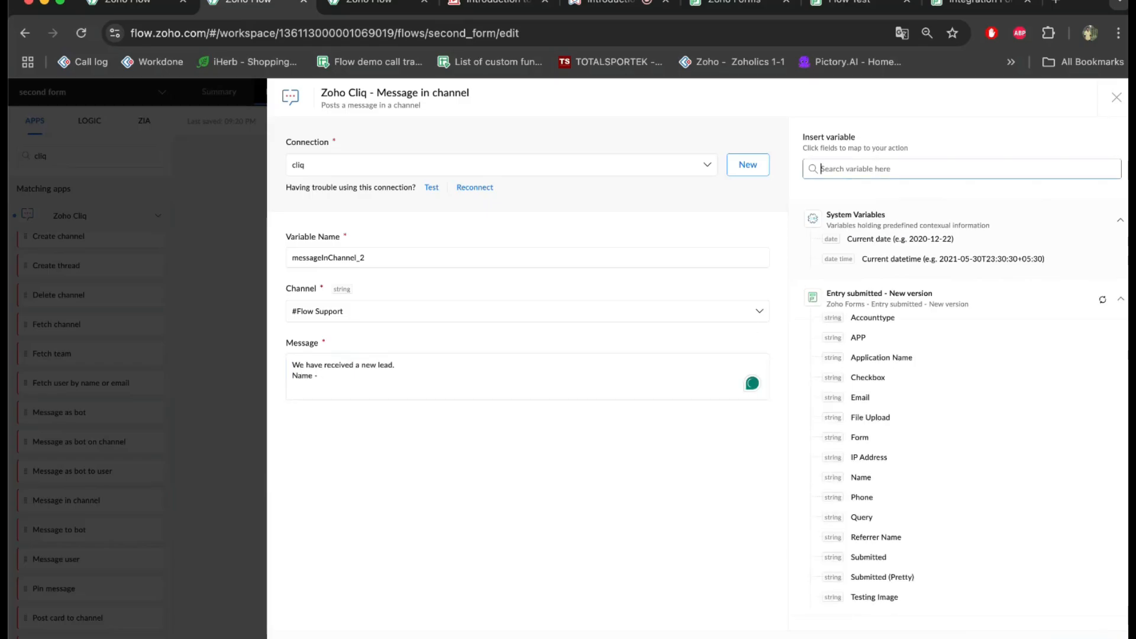
{"action": "type", "text": "name"}
{"action": "left_click", "coordinate": [864, 260]}
{"action": "key", "text": "Return"}
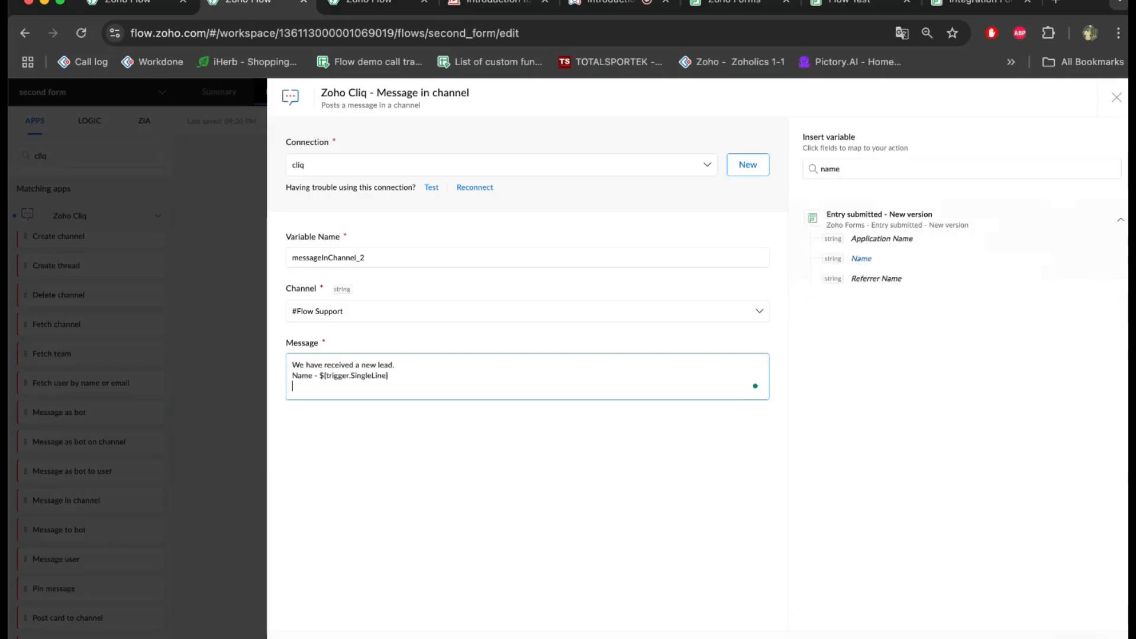
Add an "Email -" line with the form entry's Email variable and save the channel message action.
{"action": "type", "text": "Email -"}
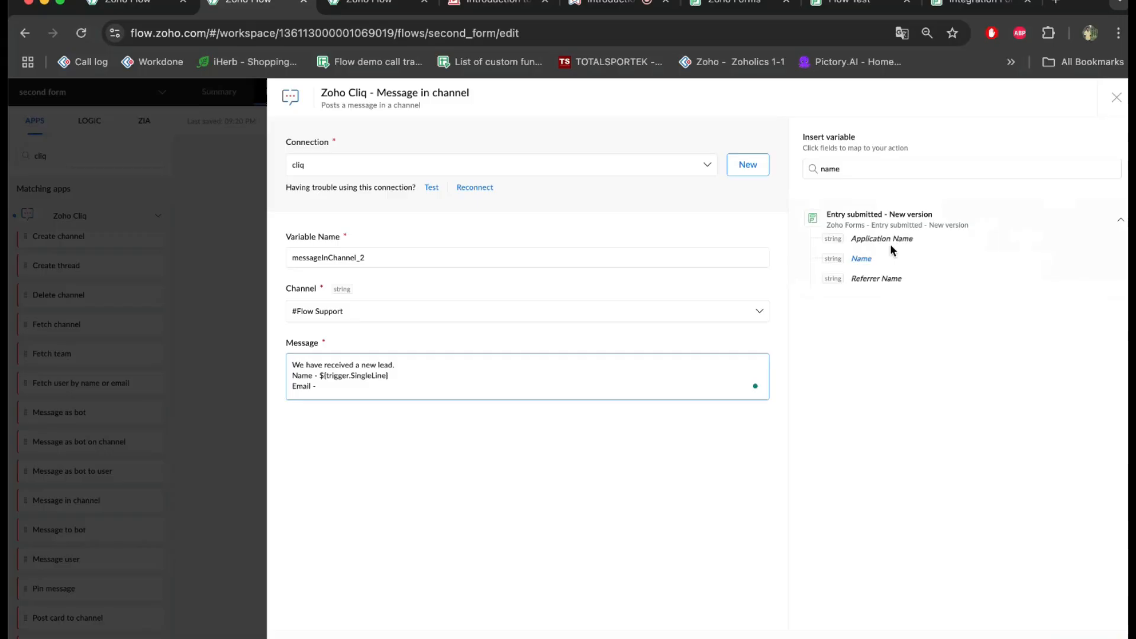
{"action": "double_click", "coordinate": [854, 171]}
{"action": "type", "text": "ea"}
{"action": "key", "text": "BackSpace"}
{"action": "type", "text": "mai"}
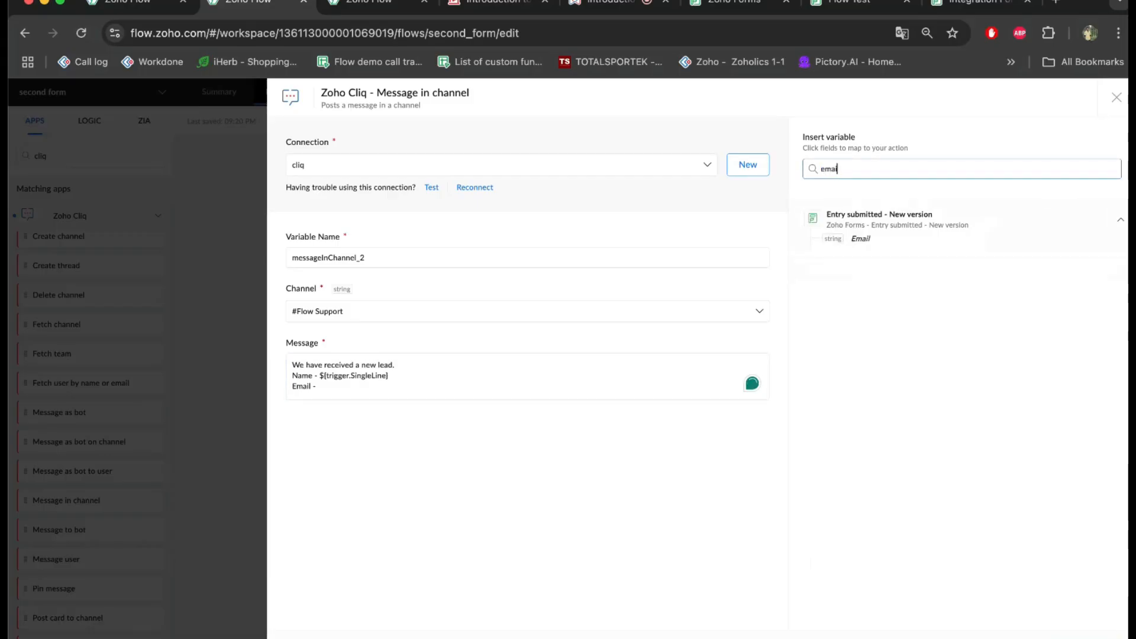
{"action": "left_click", "coordinate": [869, 238]}
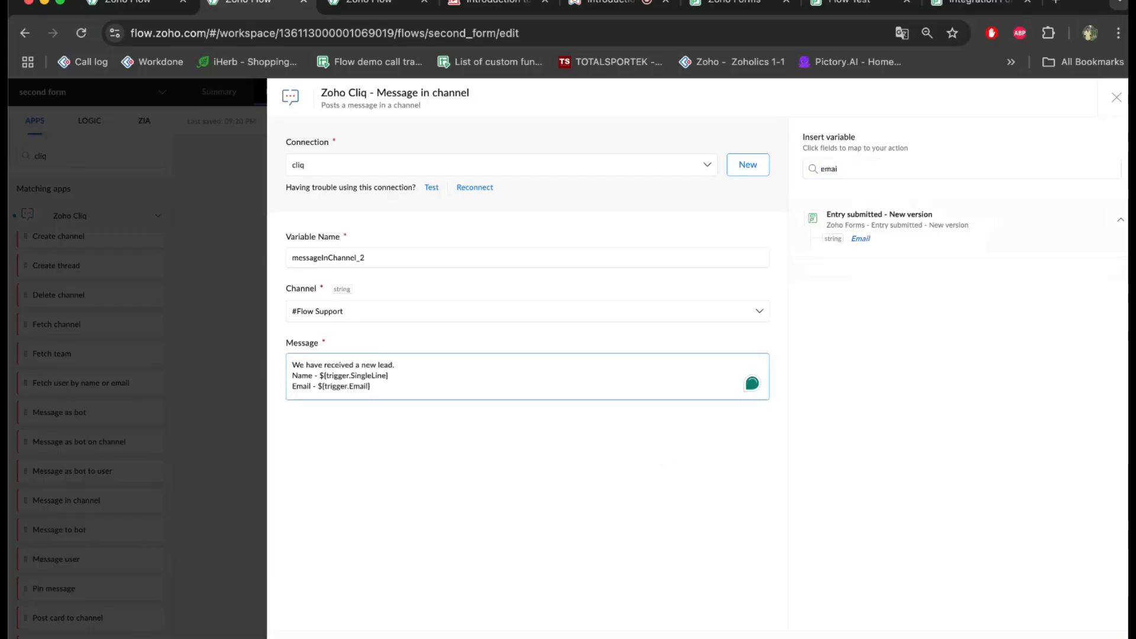
{"action": "left_click", "coordinate": [524, 636]}
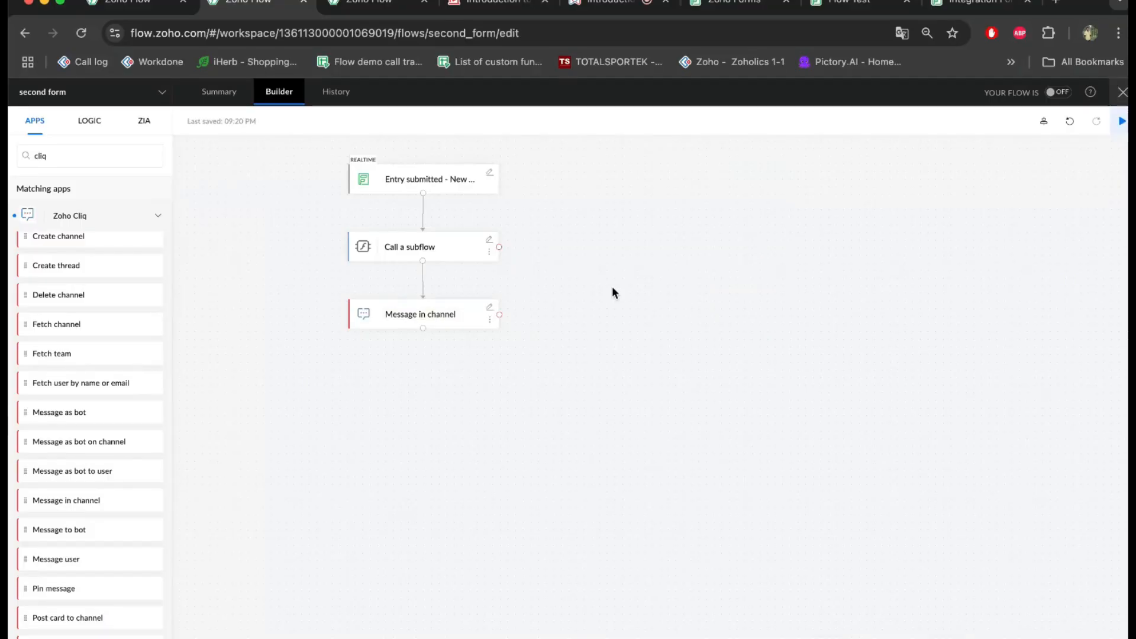
Set the Call a subflow action's execution behavior to Wait and continue and save it.
{"action": "left_click", "coordinate": [492, 238]}
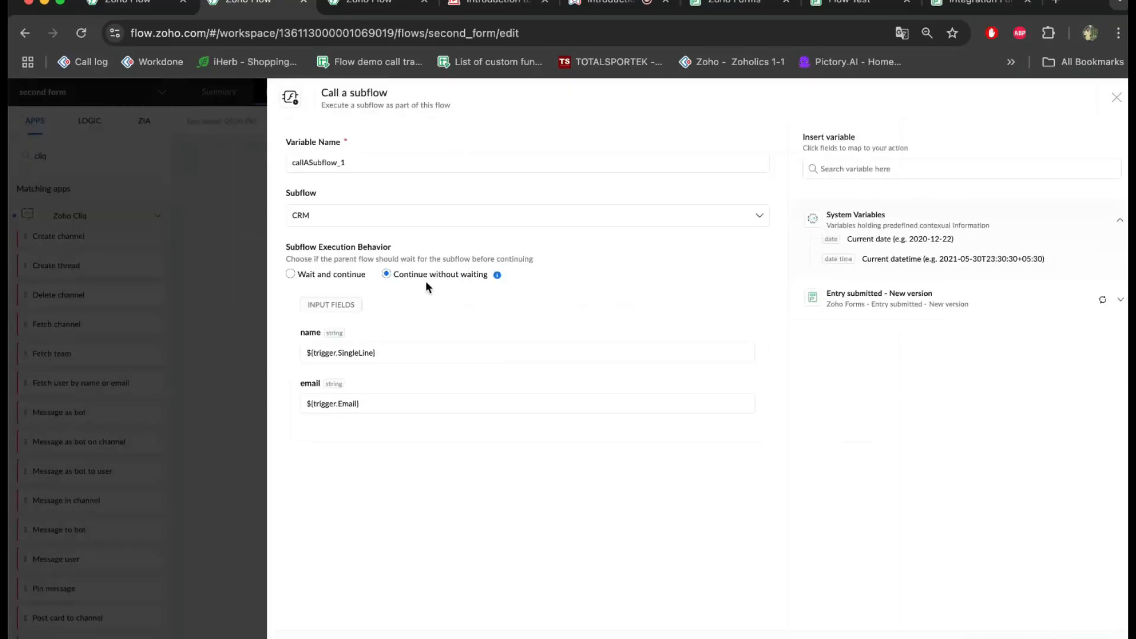
{"action": "left_click", "coordinate": [1116, 98]}
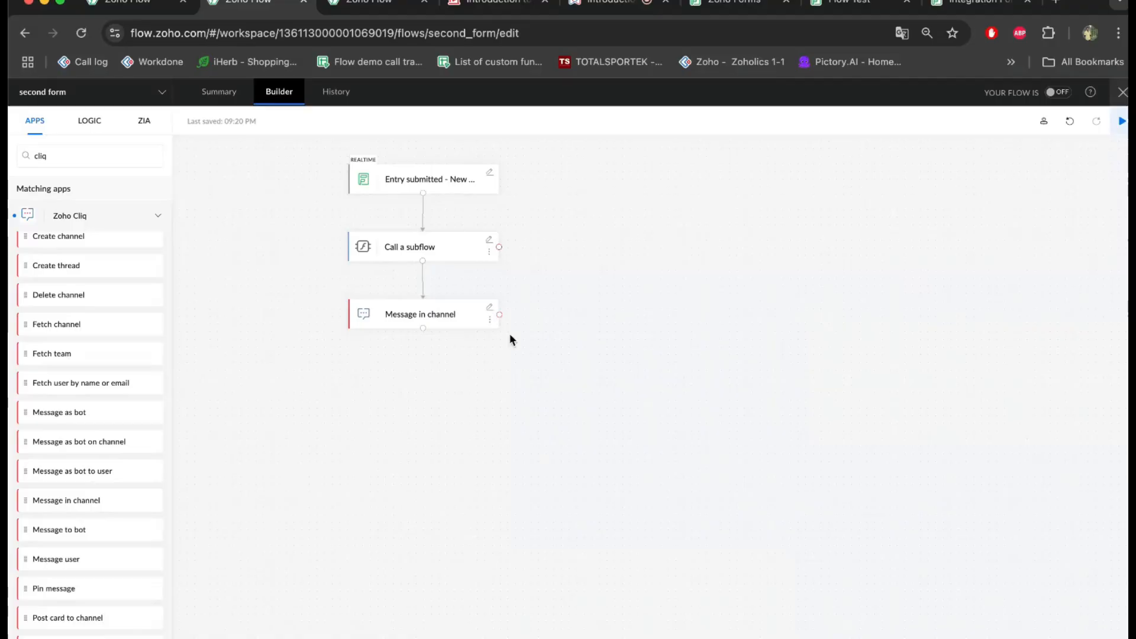
{"action": "left_click", "coordinate": [491, 237]}
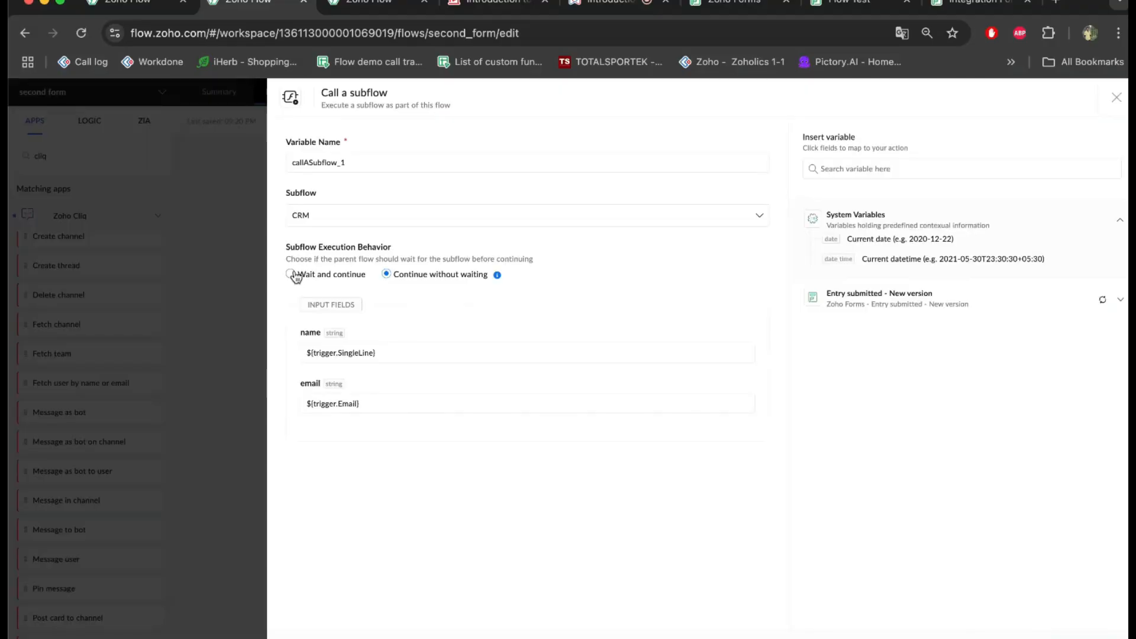
{"action": "left_click", "coordinate": [291, 275]}
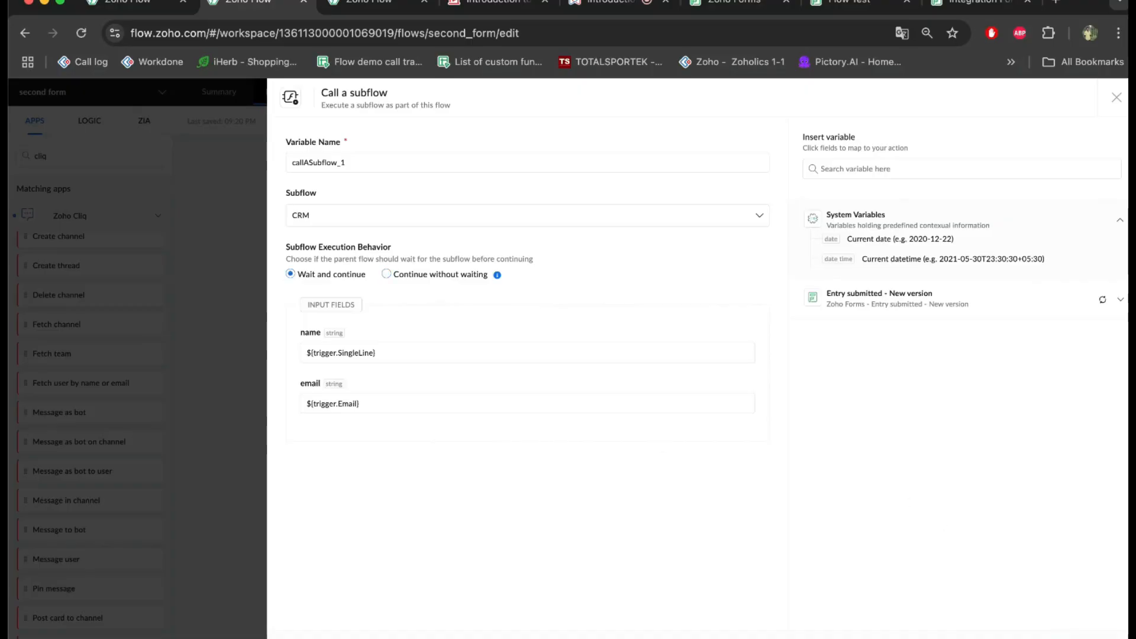
{"action": "left_click", "coordinate": [1065, 638]}
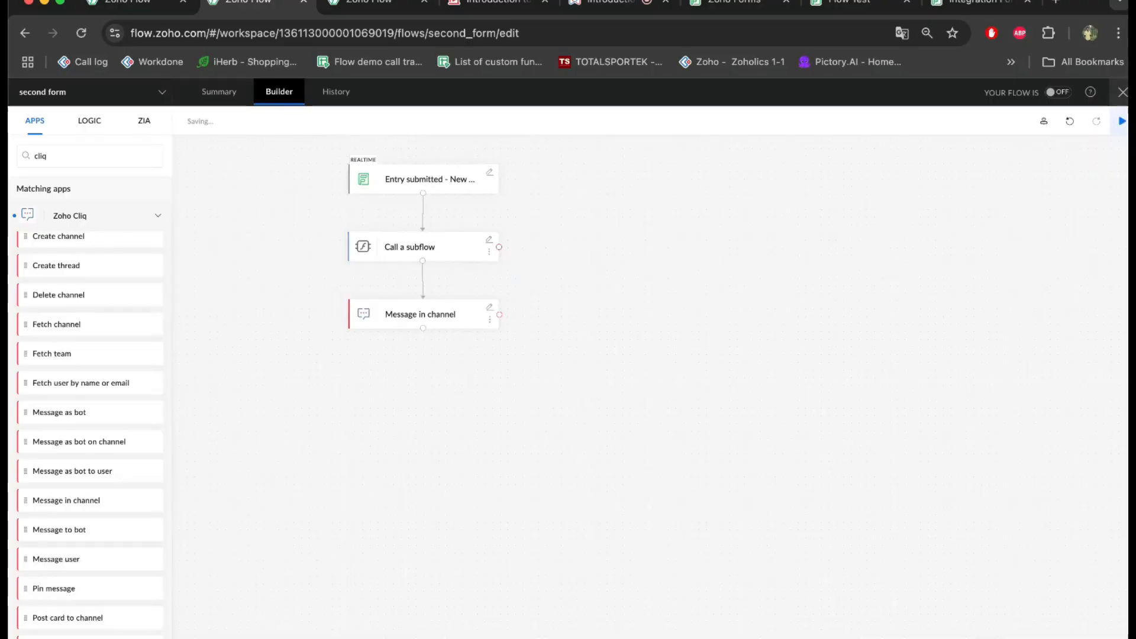
Check the Return data actions in the CRM subflow and the second form flow's Call a subflow settings.
{"action": "left_click", "coordinate": [371, 6]}
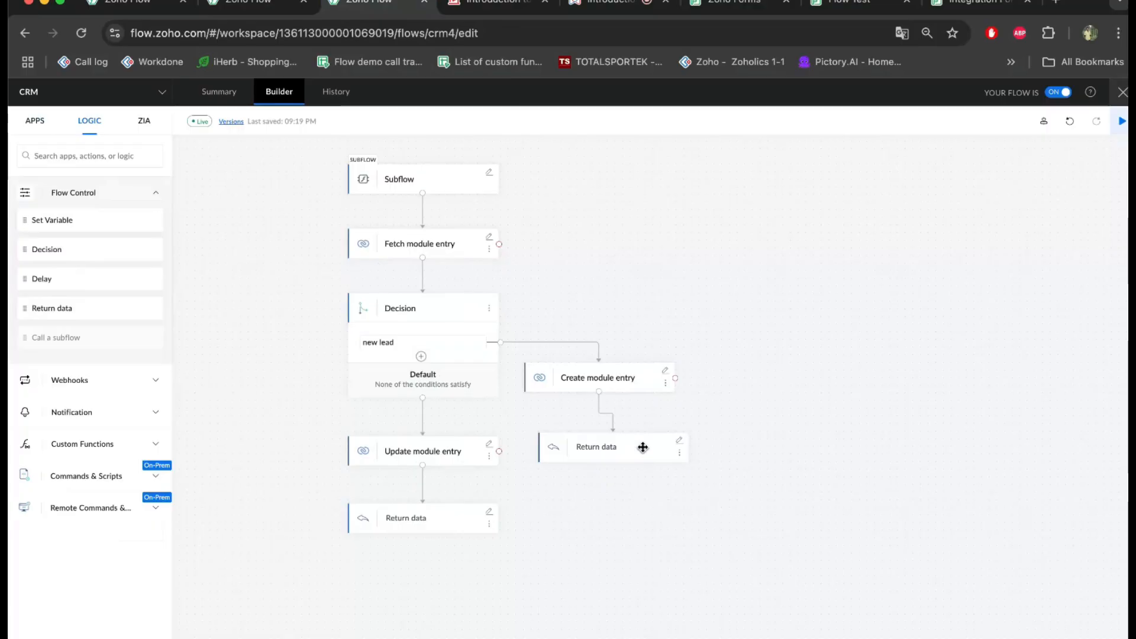
{"action": "left_click", "coordinate": [278, 8]}
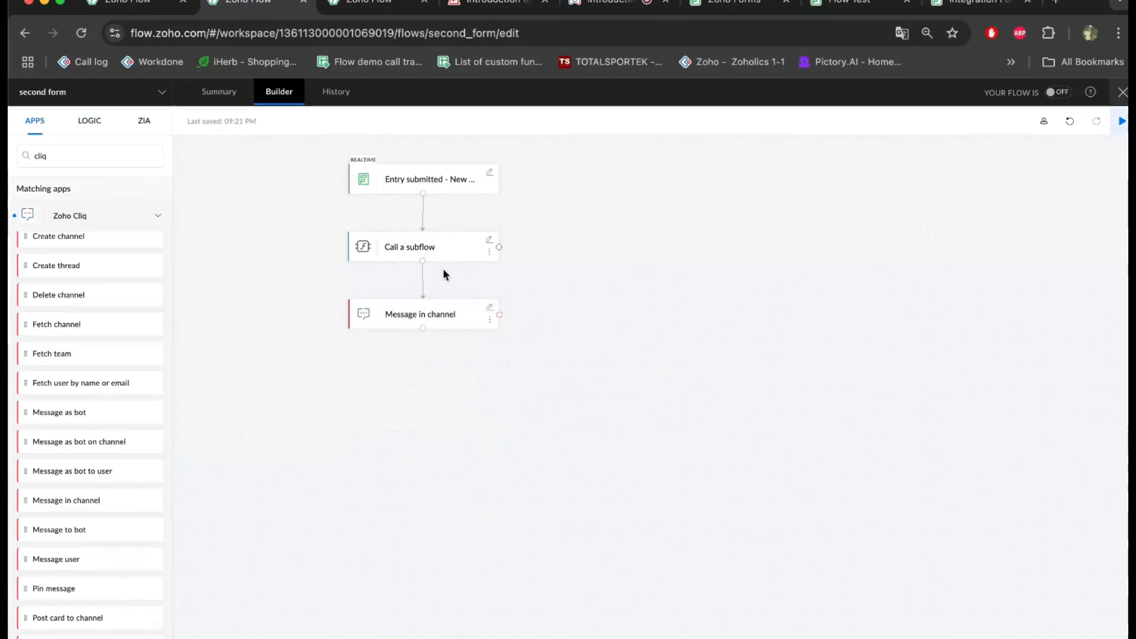
{"action": "left_click", "coordinate": [489, 240]}
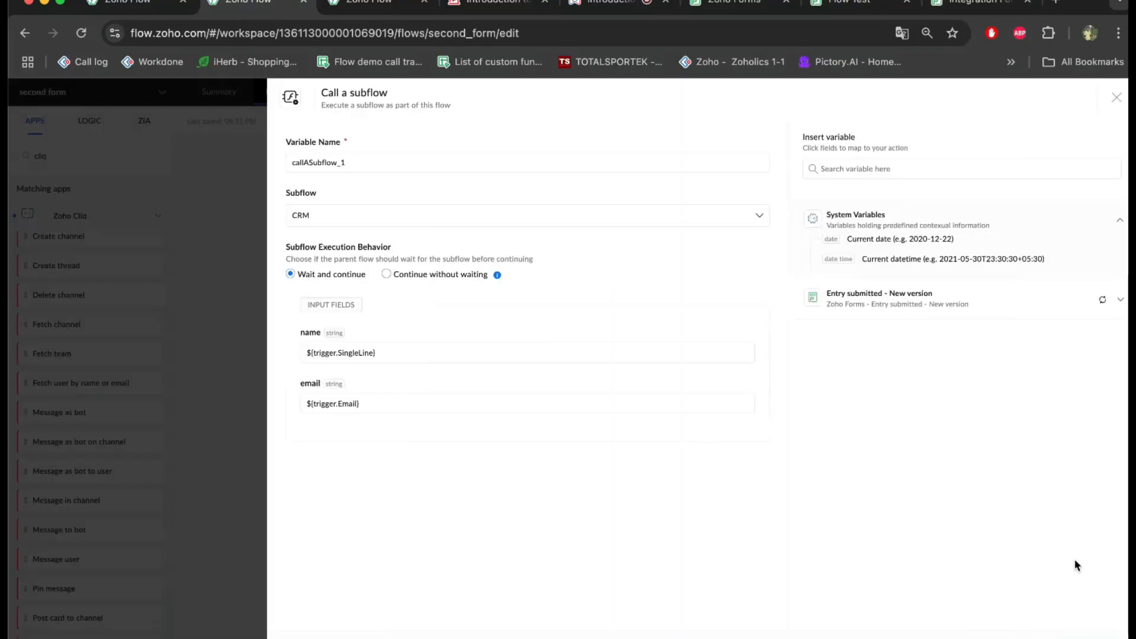
{"action": "key", "text": "Escape"}
Open the Message in channel action, expand the Call a subflow output variables, and start a new message line after the Email line.
{"action": "left_click", "coordinate": [491, 307]}
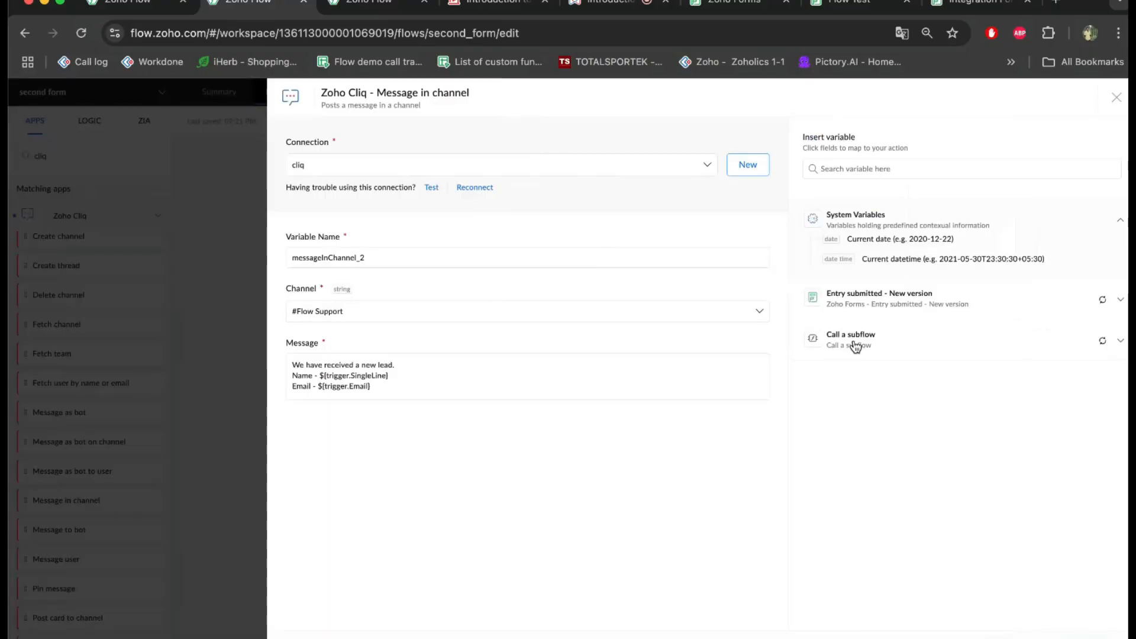
{"action": "left_click", "coordinate": [859, 337]}
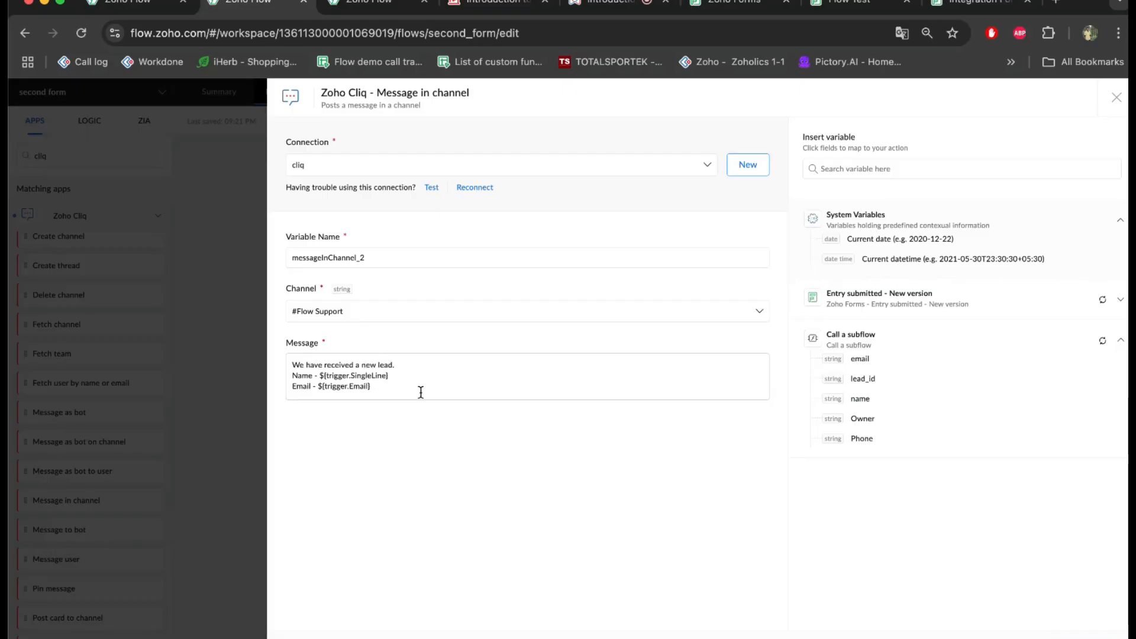
{"action": "left_click", "coordinate": [385, 385]}
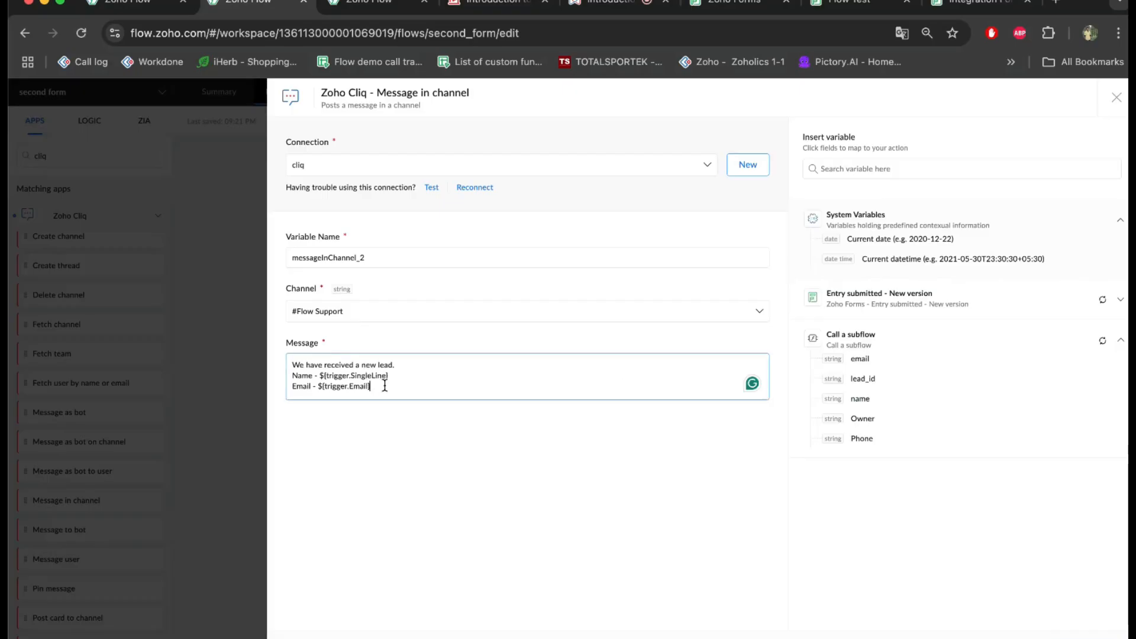
{"action": "key", "text": "Return"}
{"action": "type", "text": "Company"}
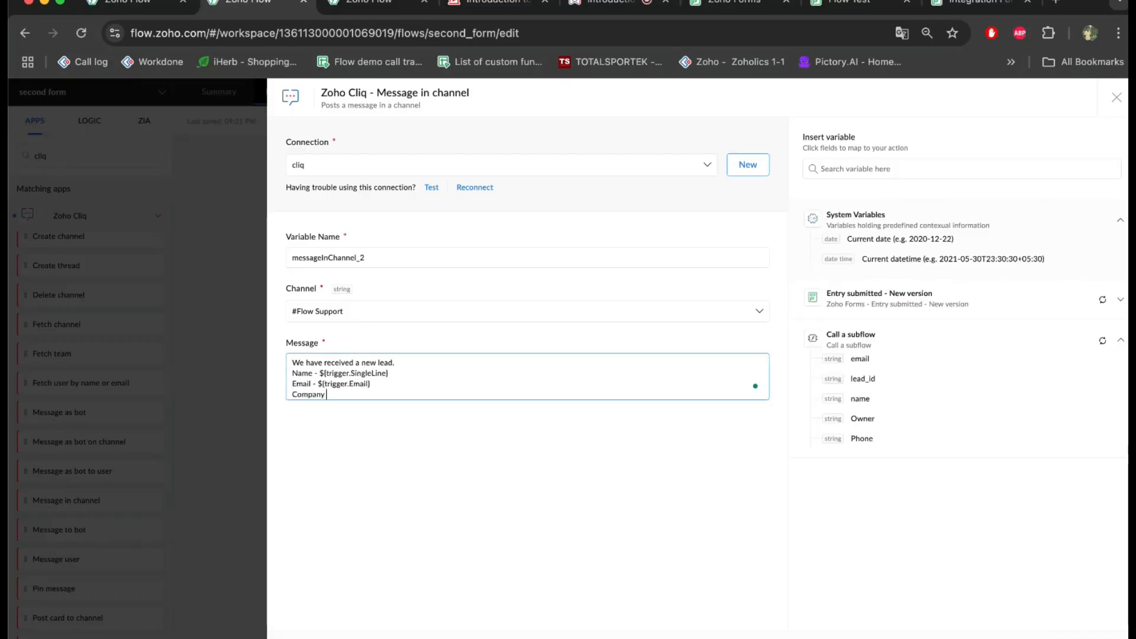
{"action": "type", "text": " -"}
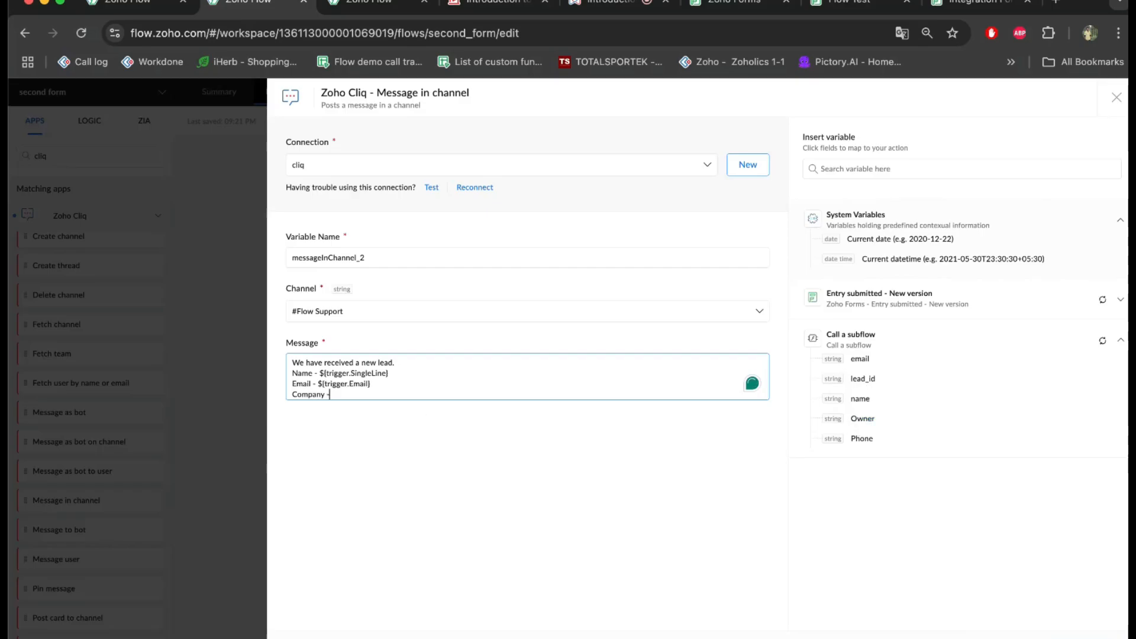
{"action": "key", "text": "BackSpace"}
{"action": "key", "text": "BackSpace"}
{"action": "key", "text": "BackSpace"}
{"action": "key", "text": "BackSpace"}
{"action": "key", "text": "BackSpace"}
{"action": "key", "text": "BackSpace"}
{"action": "key", "text": "BackSpace"}
{"action": "key", "text": "BackSpace"}
{"action": "key", "text": "BackSpace"}
Add an "Owner -" line to the message with the Call a subflow output's Owner variable.
{"action": "type", "text": "Owner -"}
{"action": "left_click", "coordinate": [863, 419]}
{"action": "key", "text": "Return"}
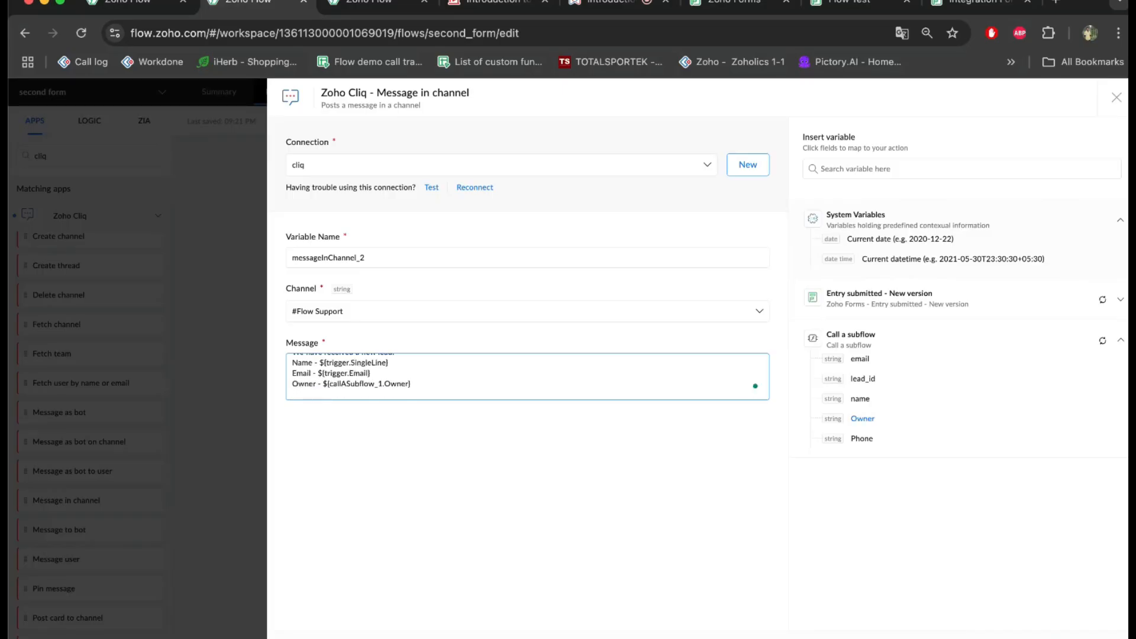
Add a "CRM Lead id -" line with the subflow output's lead_id variable and close the channel message action.
{"action": "type", "text": "CRM LEad"}
{"action": "key", "text": "BackSpace"}
{"action": "key", "text": "BackSpace"}
{"action": "key", "text": "BackSpace"}
{"action": "type", "text": "ead id "}
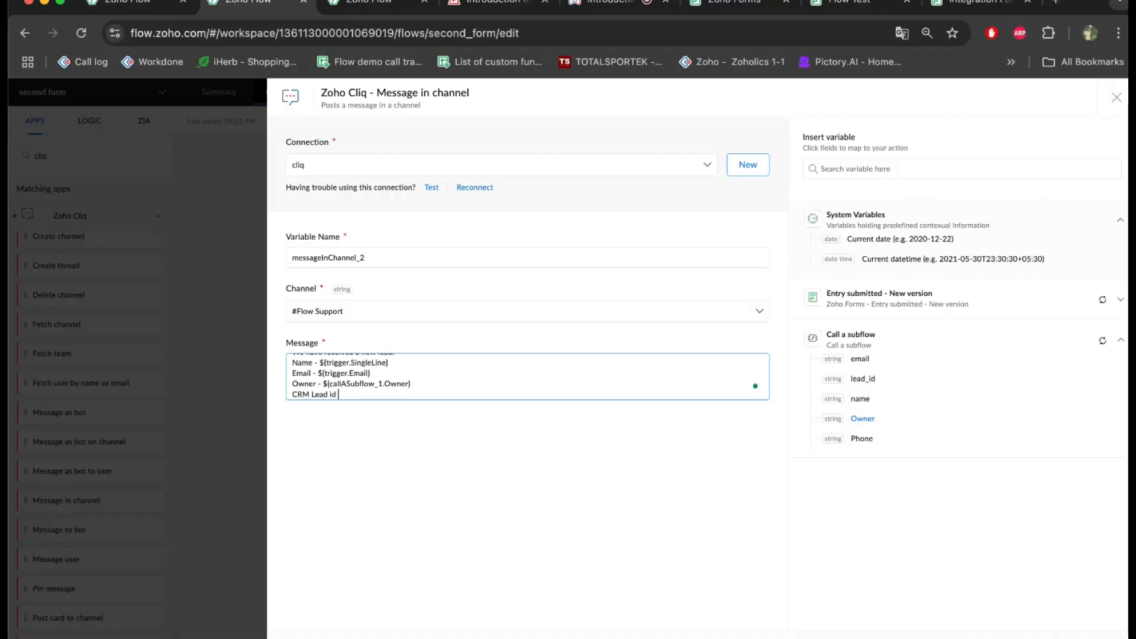
{"action": "type", "text": "-"}
{"action": "left_click", "coordinate": [865, 380]}
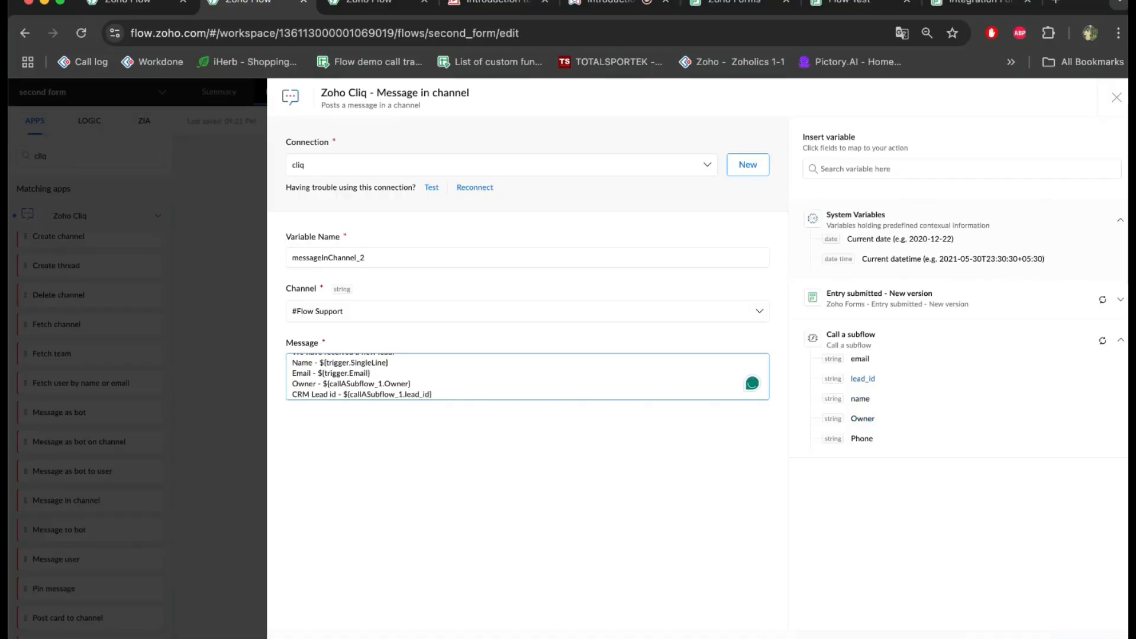
{"action": "left_click", "coordinate": [775, 491]}
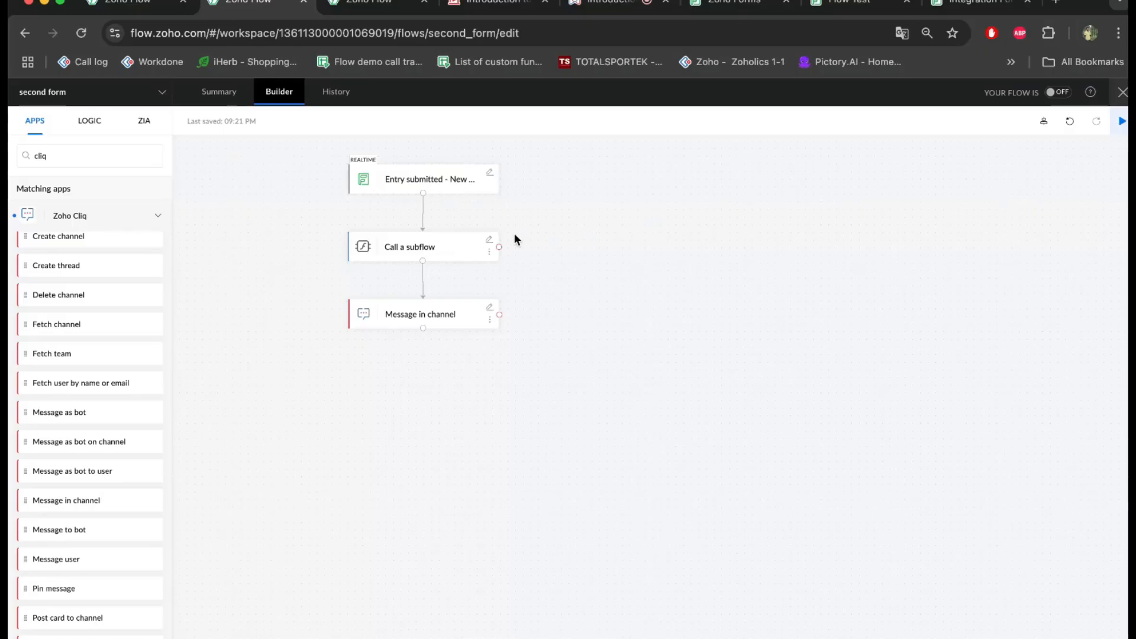
Review the CRM subflow's new lead and default branches, and the execution behavior with which the second form flow calls it.
{"action": "left_click", "coordinate": [376, 5]}
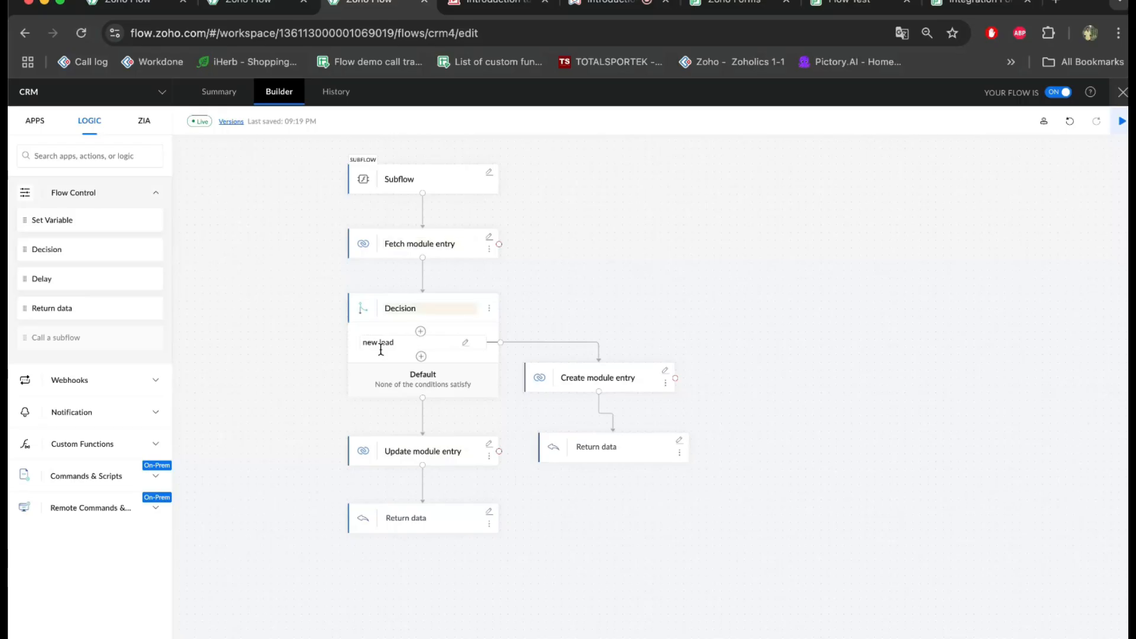
{"action": "left_click", "coordinate": [254, 5]}
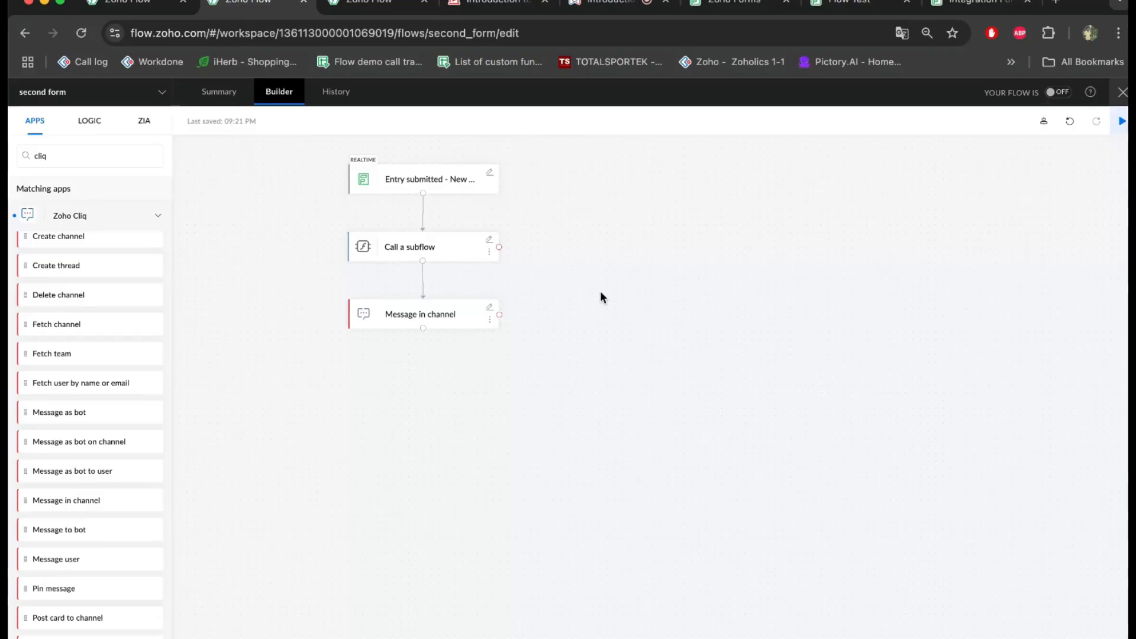
{"action": "left_click", "coordinate": [489, 243]}
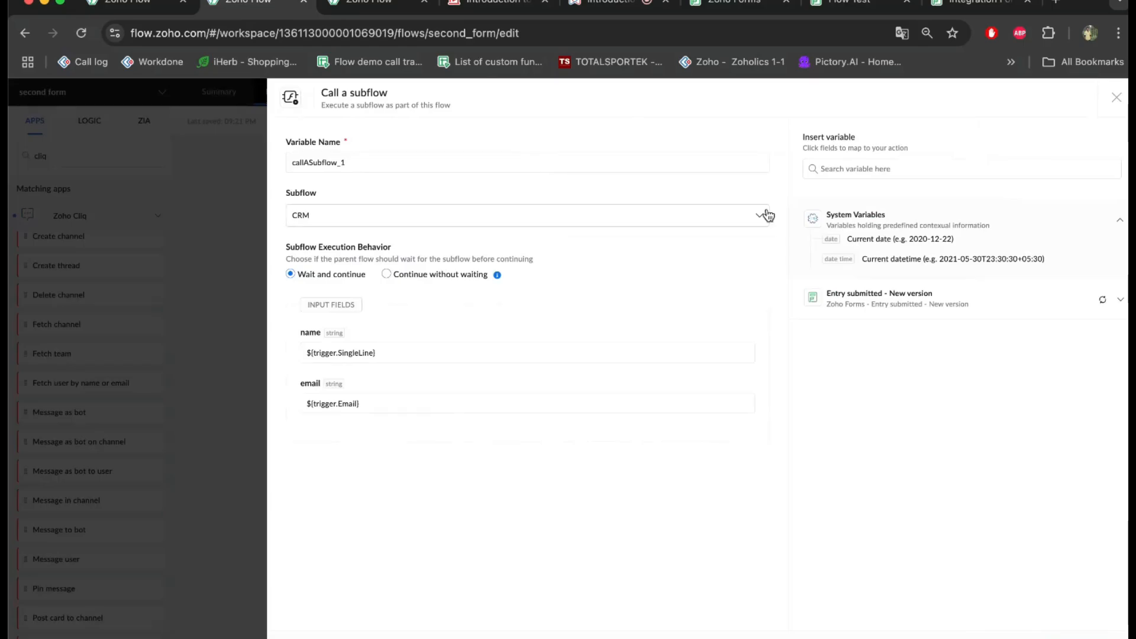
{"action": "left_click", "coordinate": [1116, 101]}
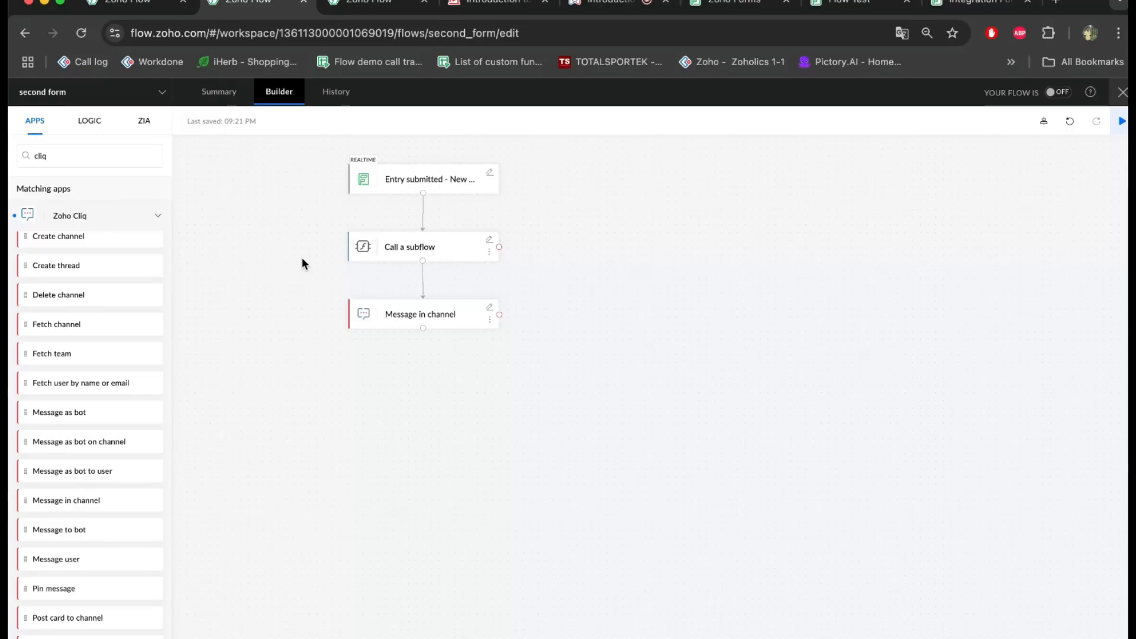
In the Zoho Desk - Ticket Created flow, review the Call a subflow action's execution behavior and input fields for Handle Desk SLA's.
{"action": "left_click", "coordinate": [160, 7]}
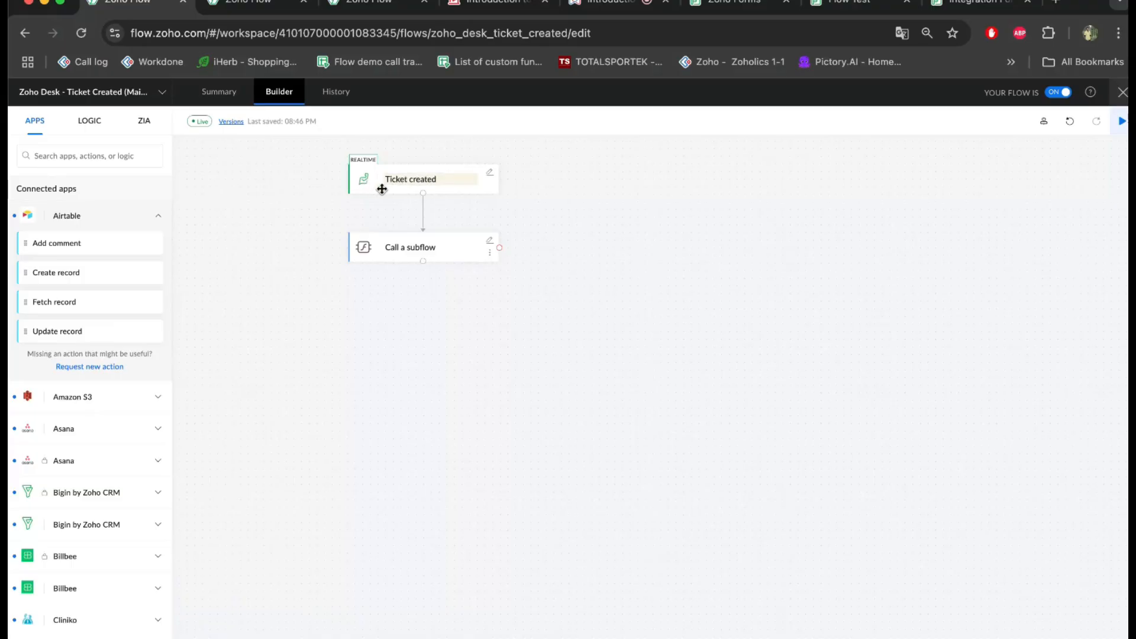
{"action": "left_click", "coordinate": [492, 244]}
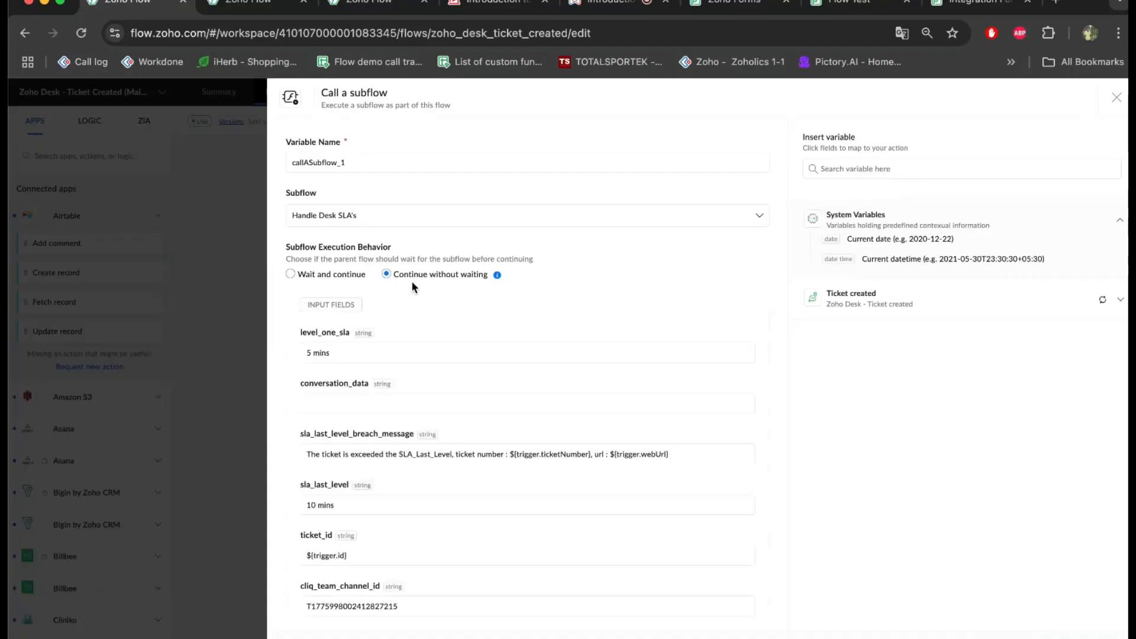
{"action": "scroll", "coordinate": [385, 295], "scroll_direction": "down", "scroll_amount": 2}
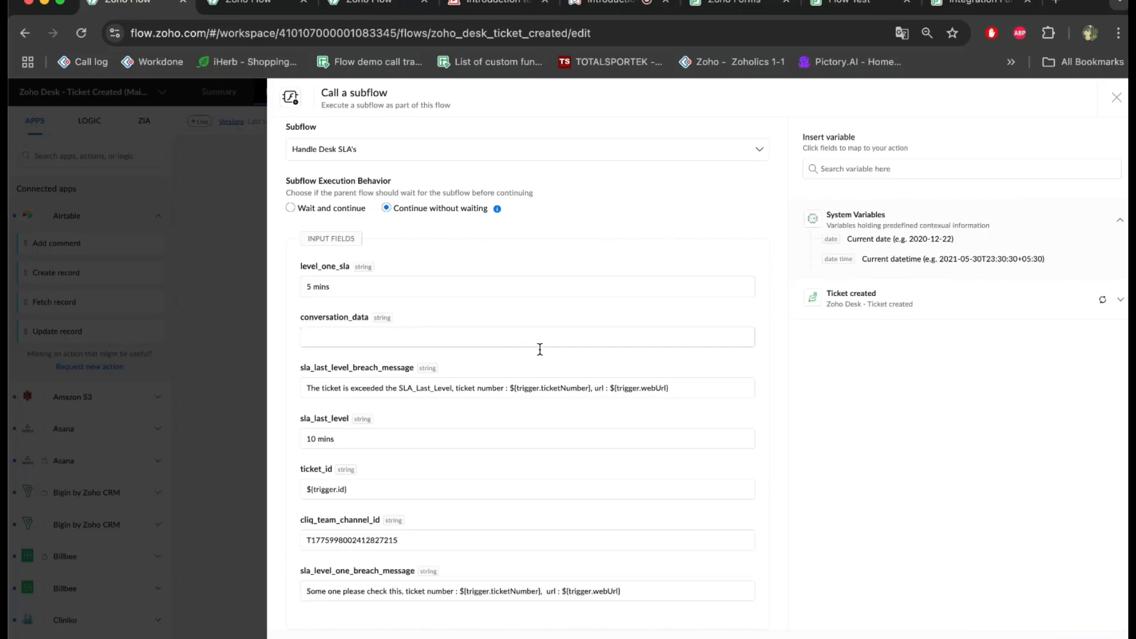
{"action": "left_click", "coordinate": [1108, 107]}
Open the Handle Desk SLA's subflow in the builder and review its trigger's input parameters.
{"action": "left_click", "coordinate": [137, 99]}
{"action": "left_click", "coordinate": [89, 117]}
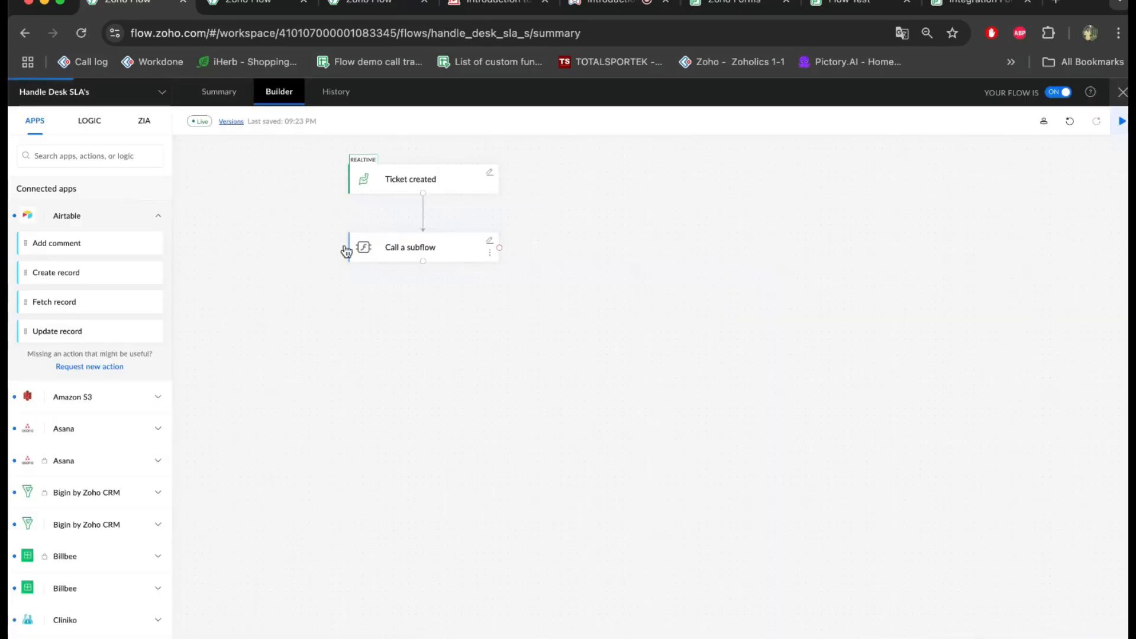
{"action": "left_click", "coordinate": [291, 102]}
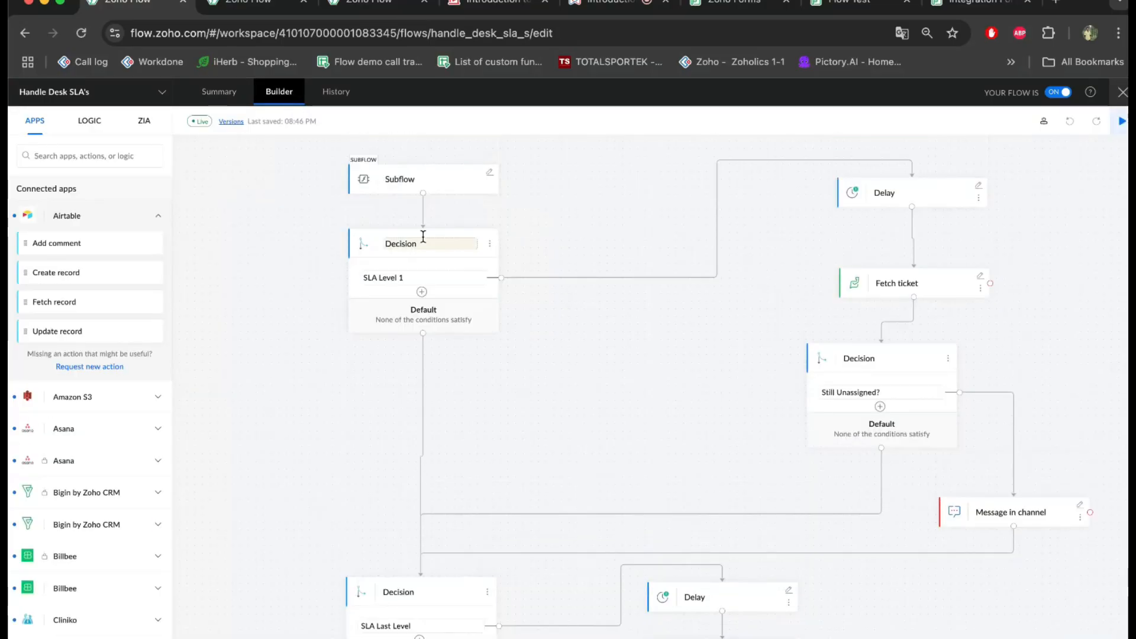
{"action": "left_click", "coordinate": [489, 177]}
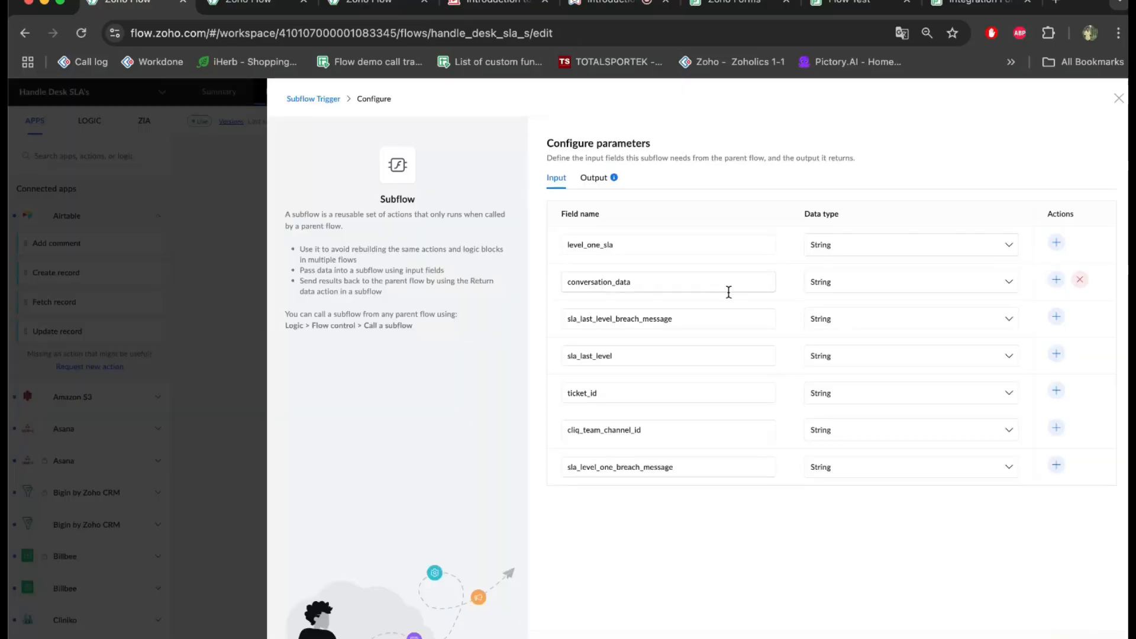
{"action": "left_click", "coordinate": [1118, 99]}
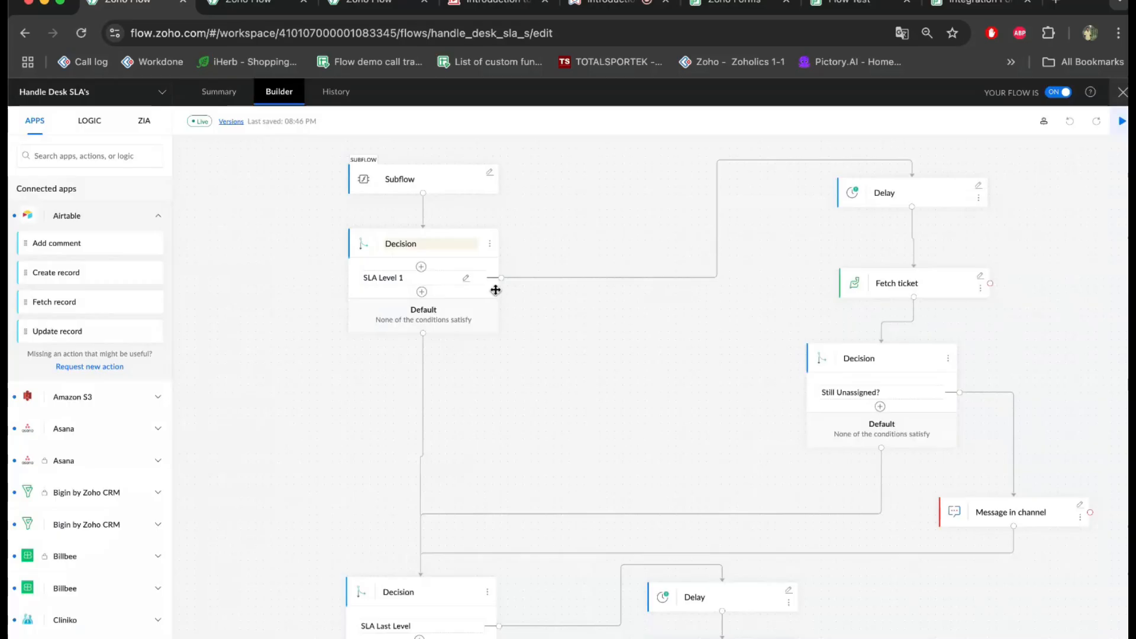
Examine the SLA Level 1 decision's condition and the duration variable of the Delay that follows it.
{"action": "left_click", "coordinate": [467, 281]}
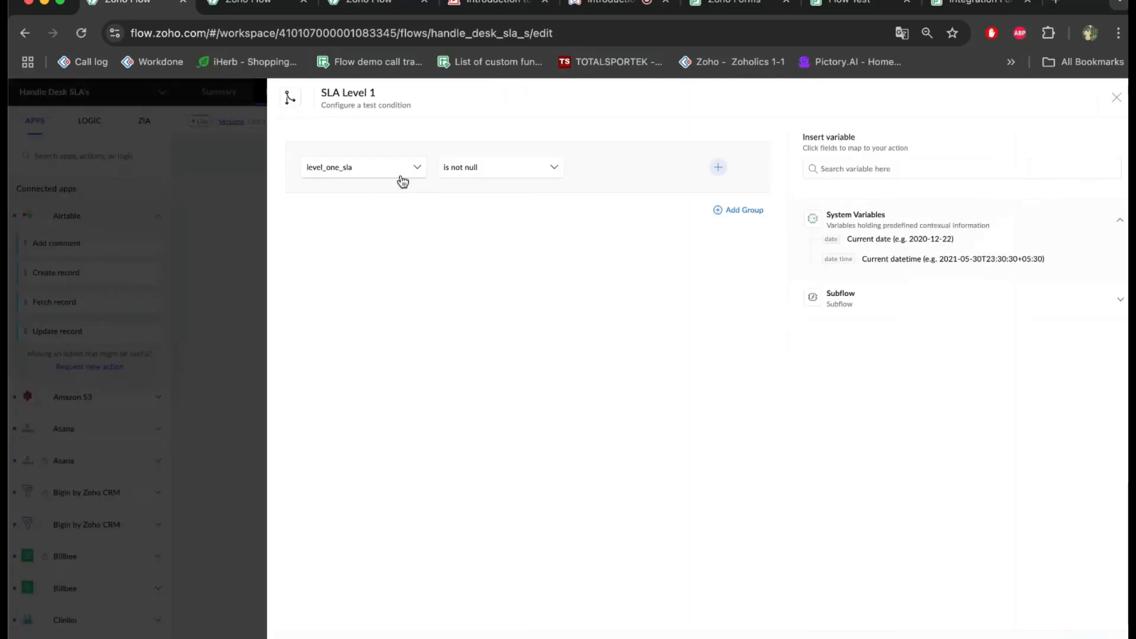
{"action": "left_click", "coordinate": [1116, 98]}
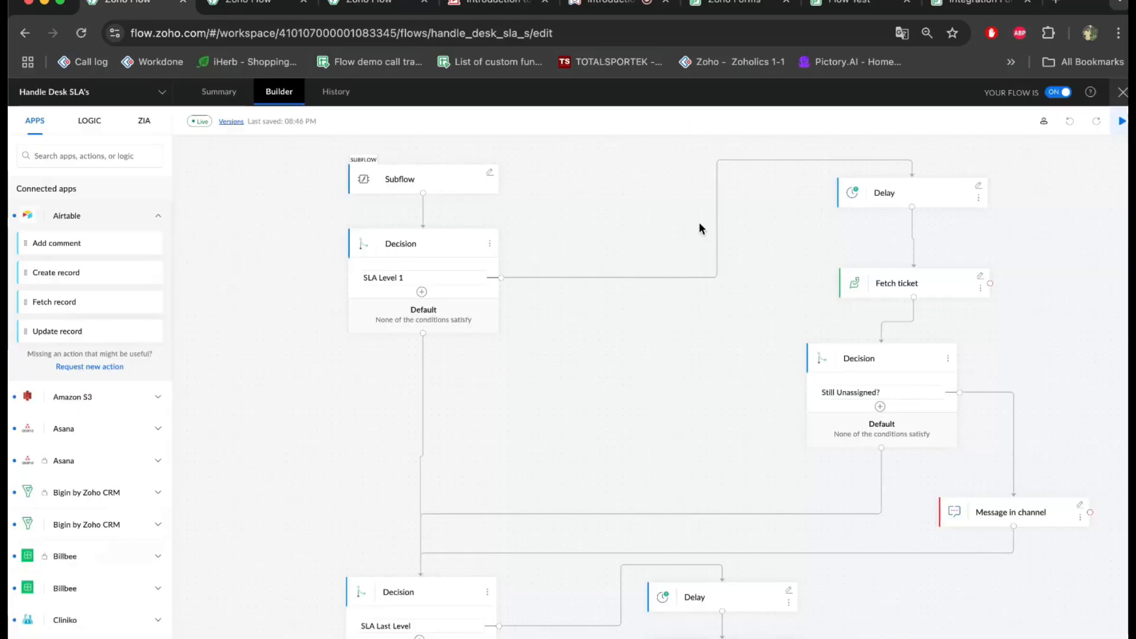
{"action": "left_click", "coordinate": [978, 186]}
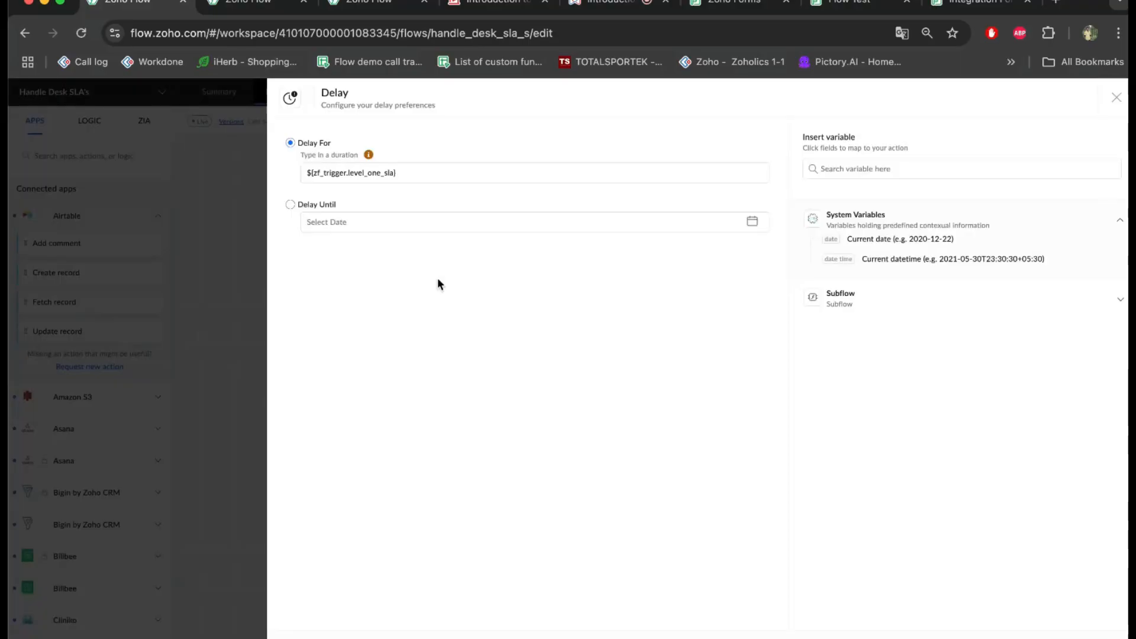
{"action": "left_click", "coordinate": [1116, 98]}
Examine the Still Unassigned, SLA Last Level and Is not closed branches of the Handle Desk SLA's subflow, and return to the Zoho Desk - Ticket Created flow.
{"action": "scroll", "coordinate": [918, 249], "scroll_direction": "down", "scroll_amount": 3}
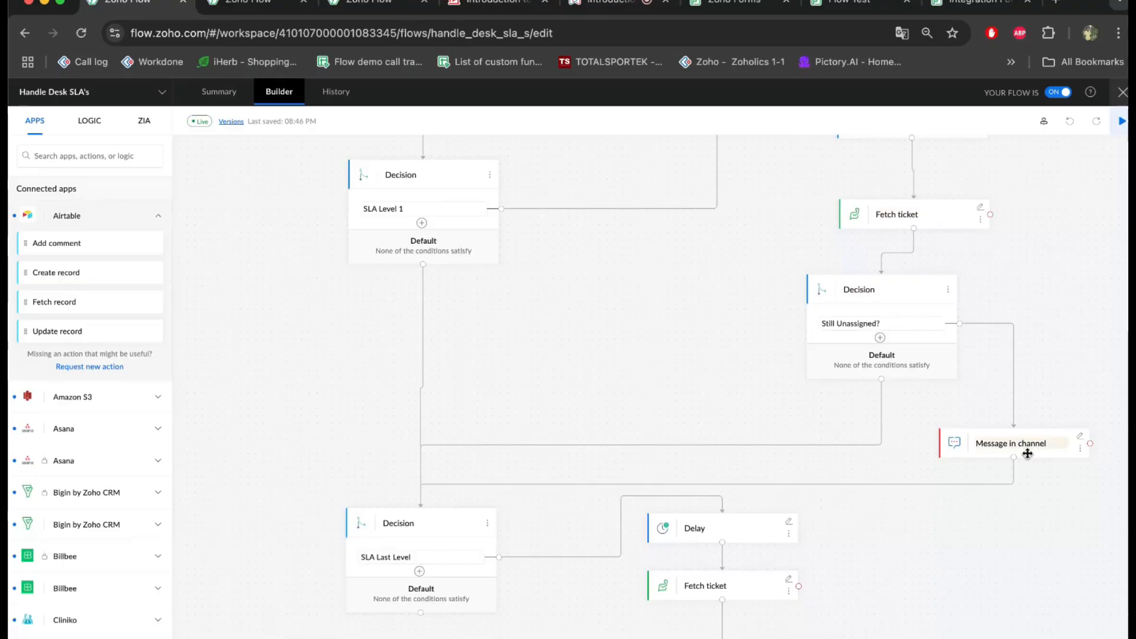
{"action": "scroll", "coordinate": [1047, 445], "scroll_direction": "down", "scroll_amount": 2}
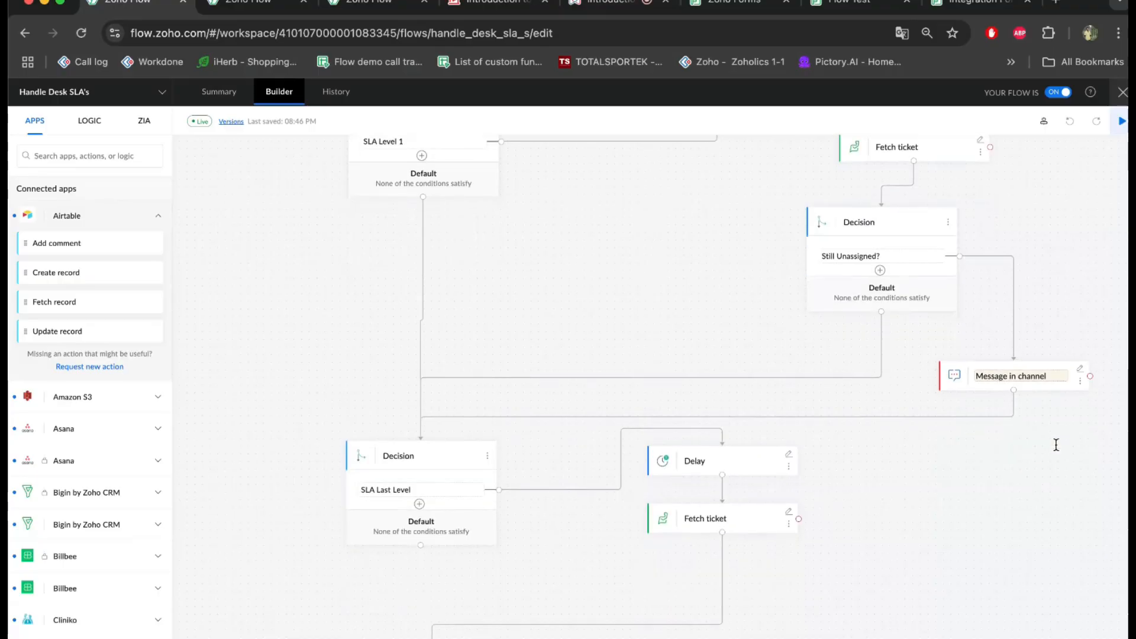
{"action": "scroll", "coordinate": [424, 252], "scroll_direction": "up", "scroll_amount": 2}
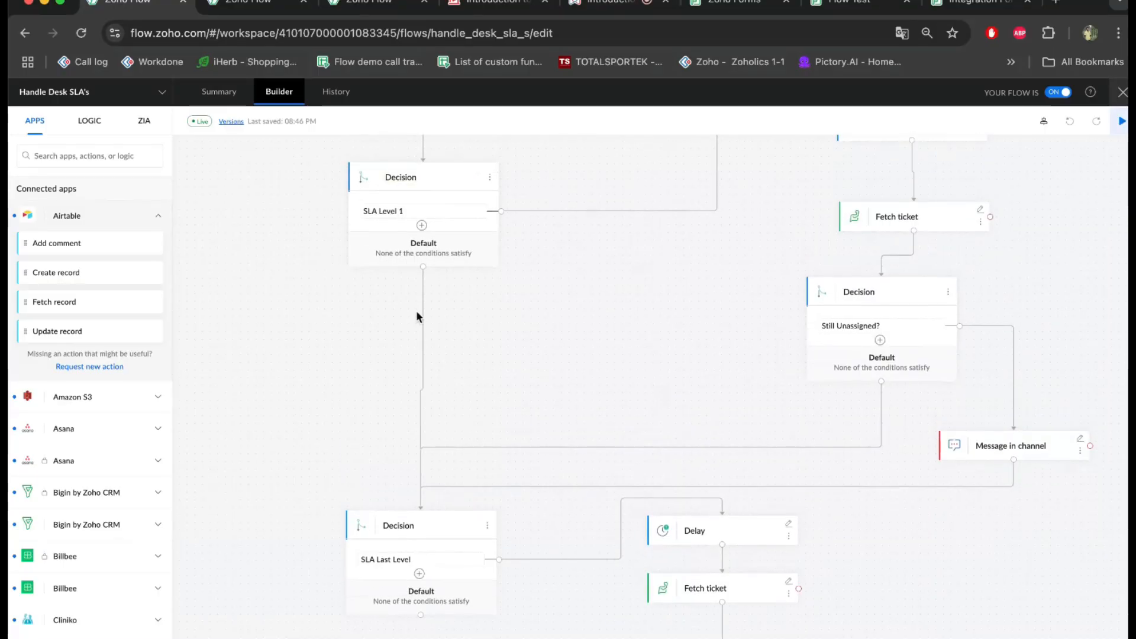
{"action": "scroll", "coordinate": [428, 218], "scroll_direction": "down", "scroll_amount": 3}
{"action": "scroll", "coordinate": [426, 492], "scroll_direction": "down", "scroll_amount": 4}
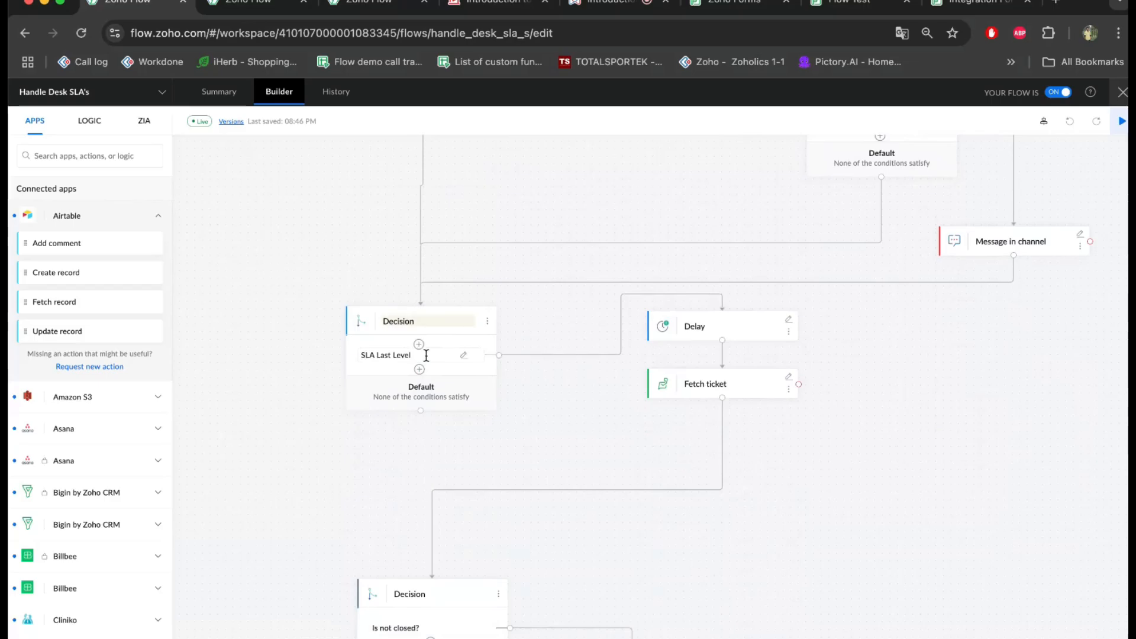
{"action": "scroll", "coordinate": [425, 354], "scroll_direction": "down", "scroll_amount": 5}
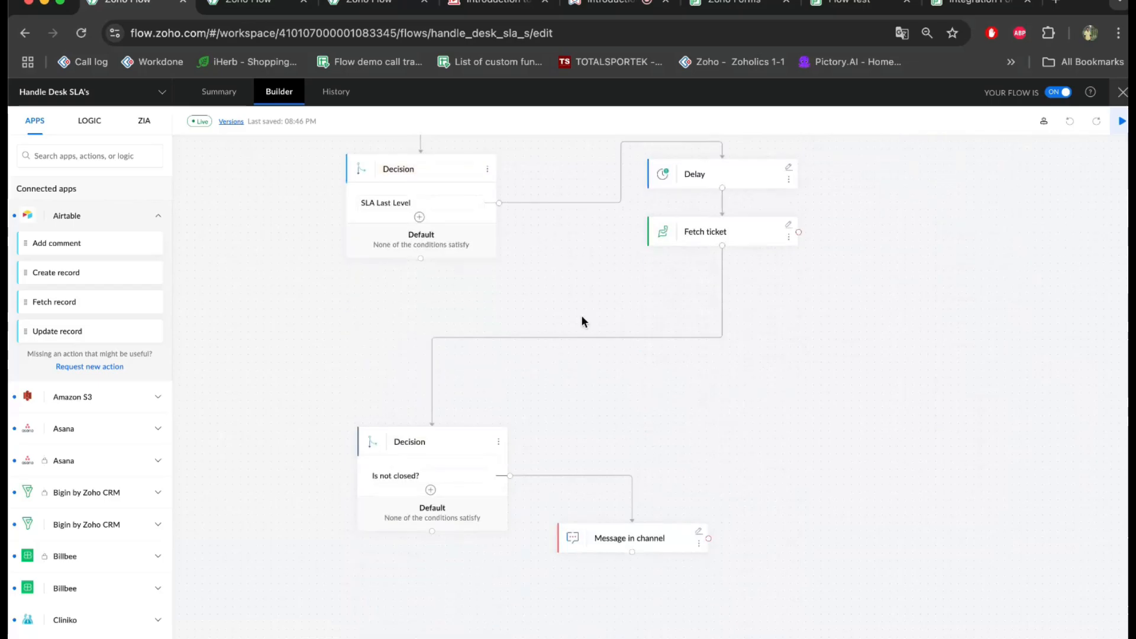
{"action": "scroll", "coordinate": [605, 378], "scroll_direction": "up", "scroll_amount": 3}
{"action": "scroll", "coordinate": [297, 260], "scroll_direction": "up", "scroll_amount": 11}
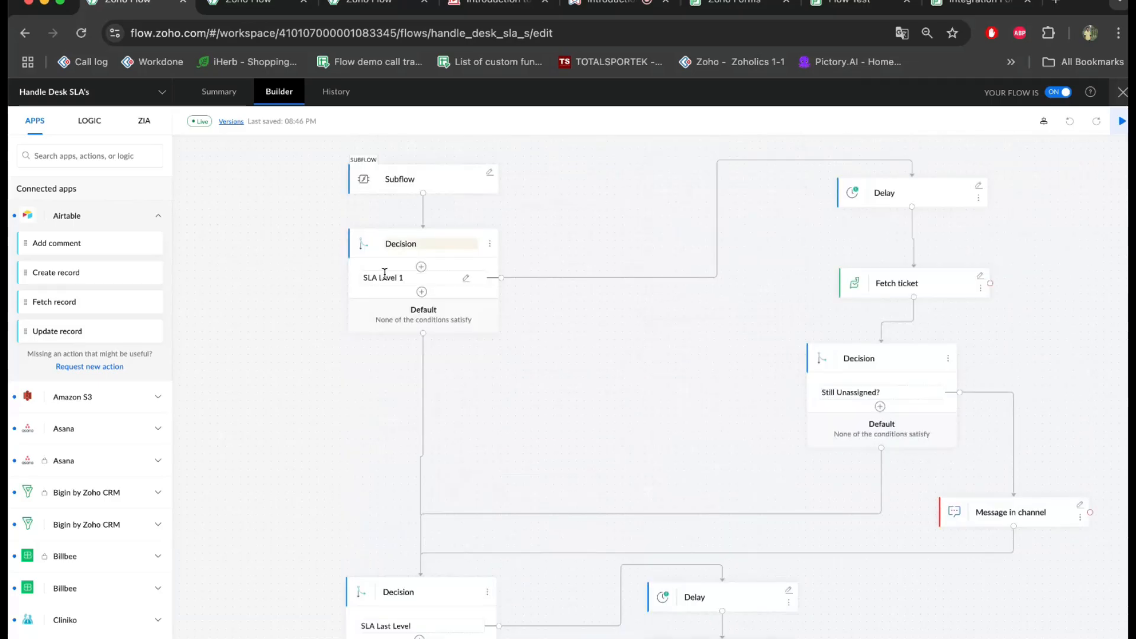
{"action": "scroll", "coordinate": [434, 391], "scroll_direction": "down", "scroll_amount": 13}
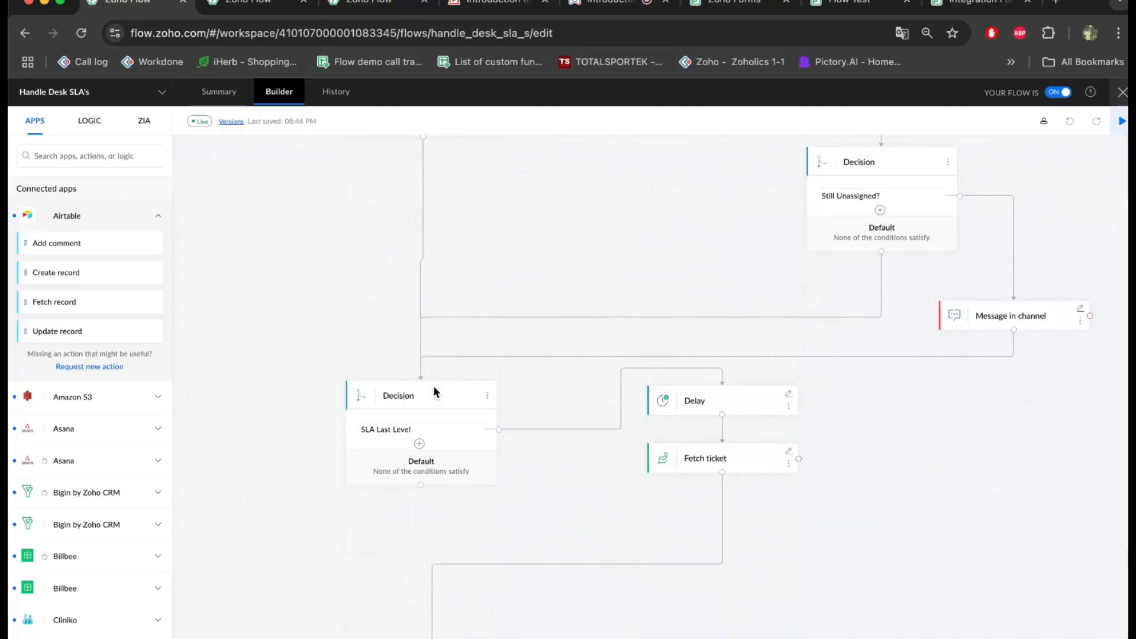
{"action": "scroll", "coordinate": [434, 388], "scroll_direction": "down", "scroll_amount": 1}
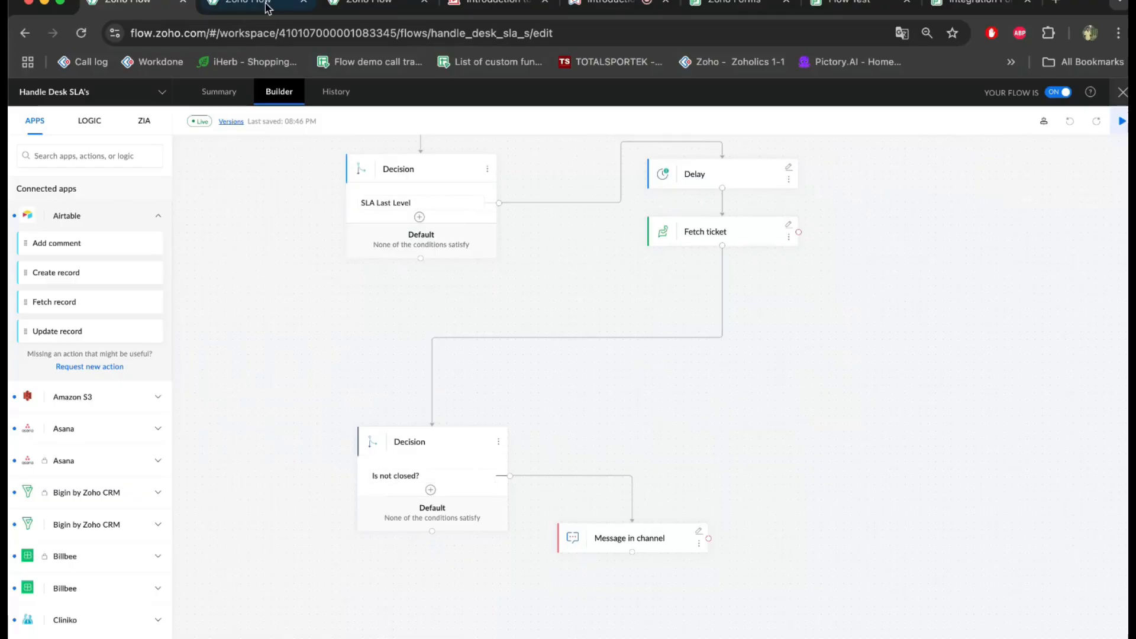
{"action": "left_click", "coordinate": [143, 95]}
{"action": "left_click", "coordinate": [104, 138]}
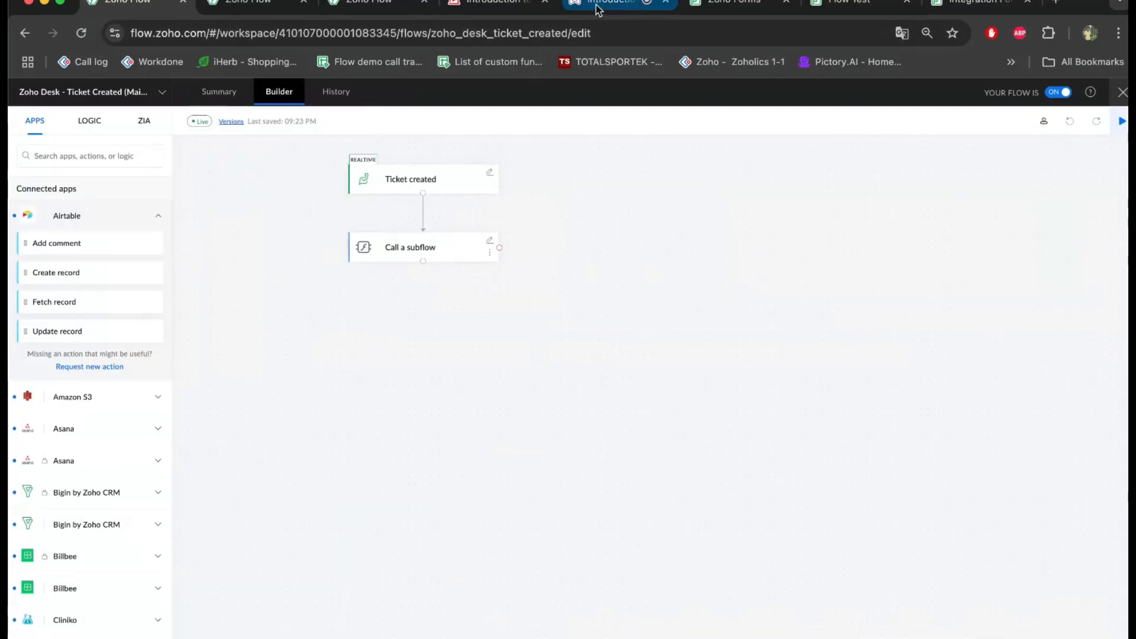
Switch to the Introduction to Subflows presentation in Zoho Show and start the slideshow from the "Why use a Subflow?" slide.
{"action": "left_click", "coordinate": [506, 5]}
{"action": "scroll", "coordinate": [76, 321], "scroll_direction": "down", "scroll_amount": 2}
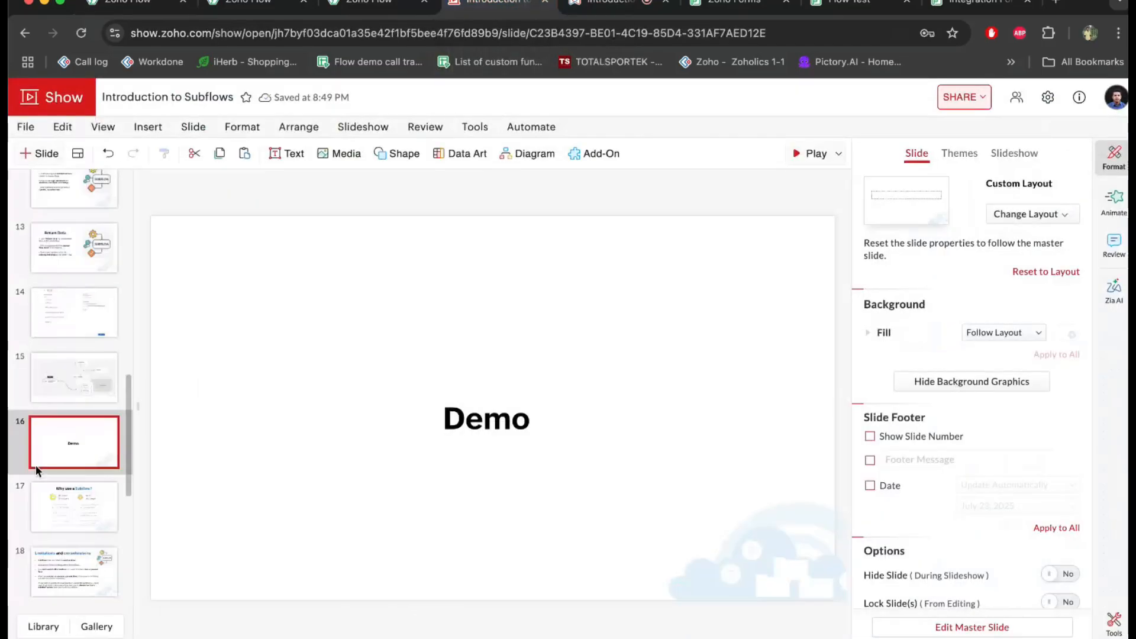
{"action": "left_click", "coordinate": [94, 488]}
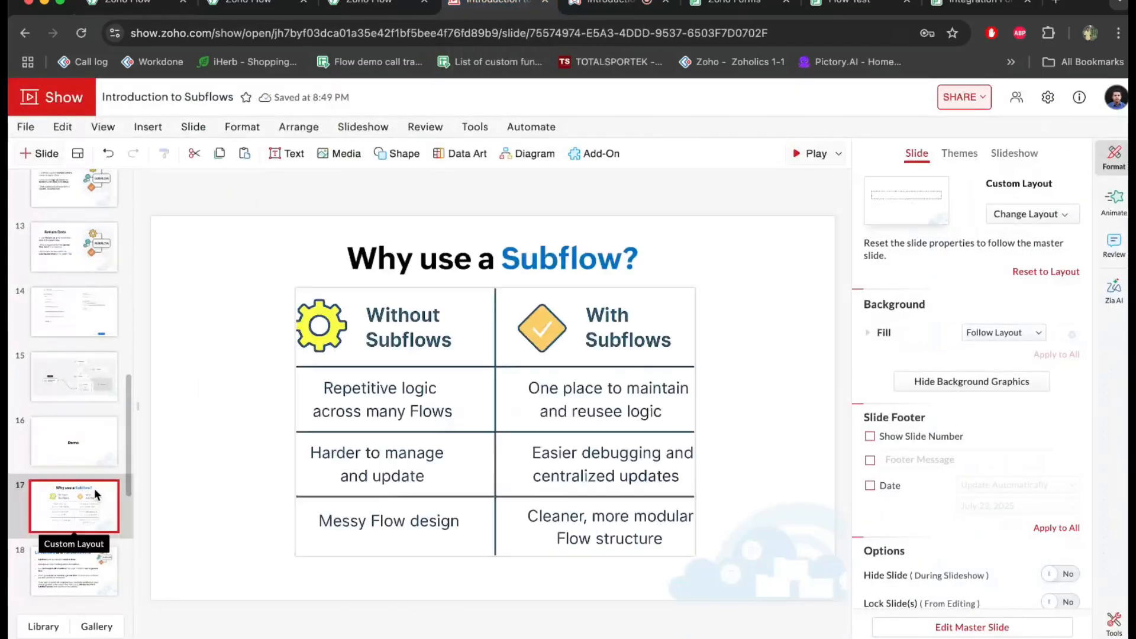
{"action": "left_click", "coordinate": [816, 155]}
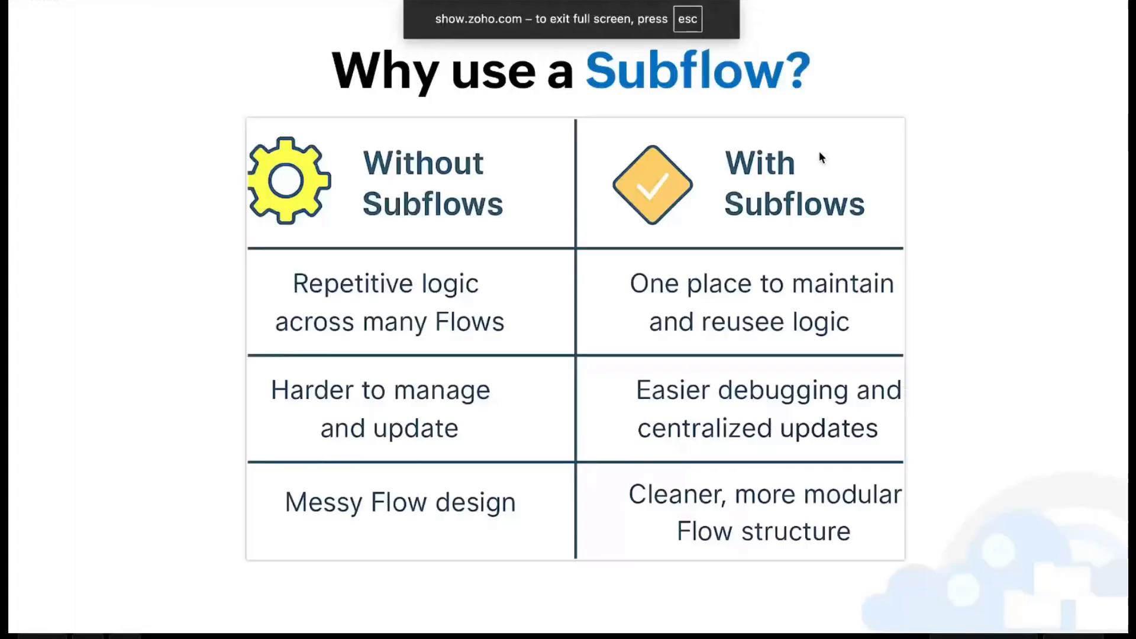